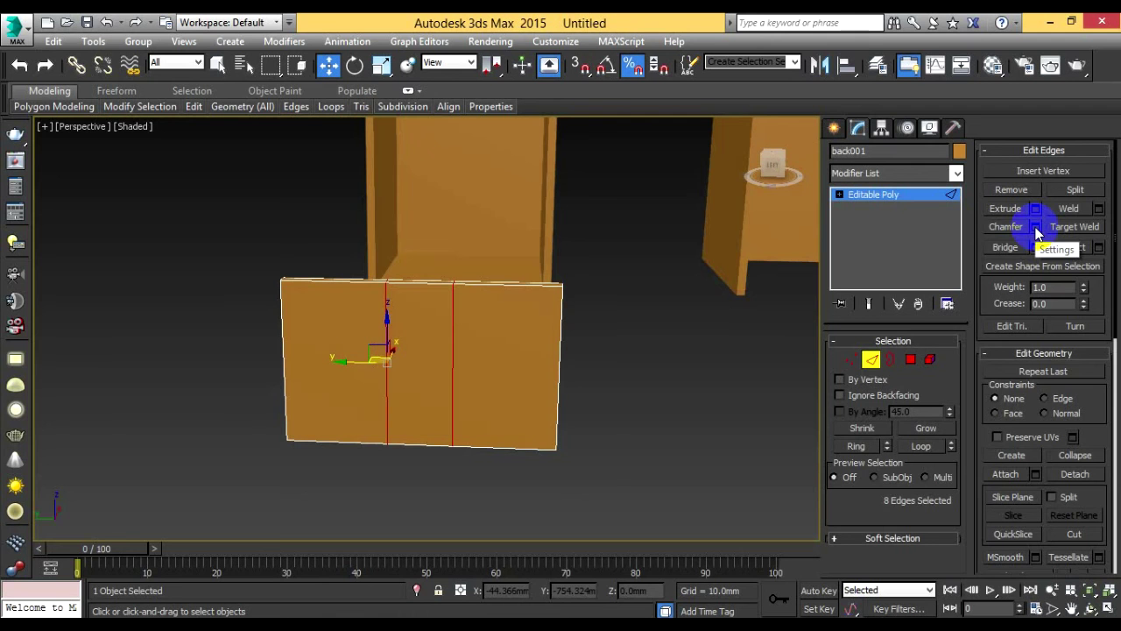
Step: Apply an 8.0mm edge chamfer to back001's two vertical edges, trying 4mm first
{"action": "left_click", "coordinate": [1036, 227]}
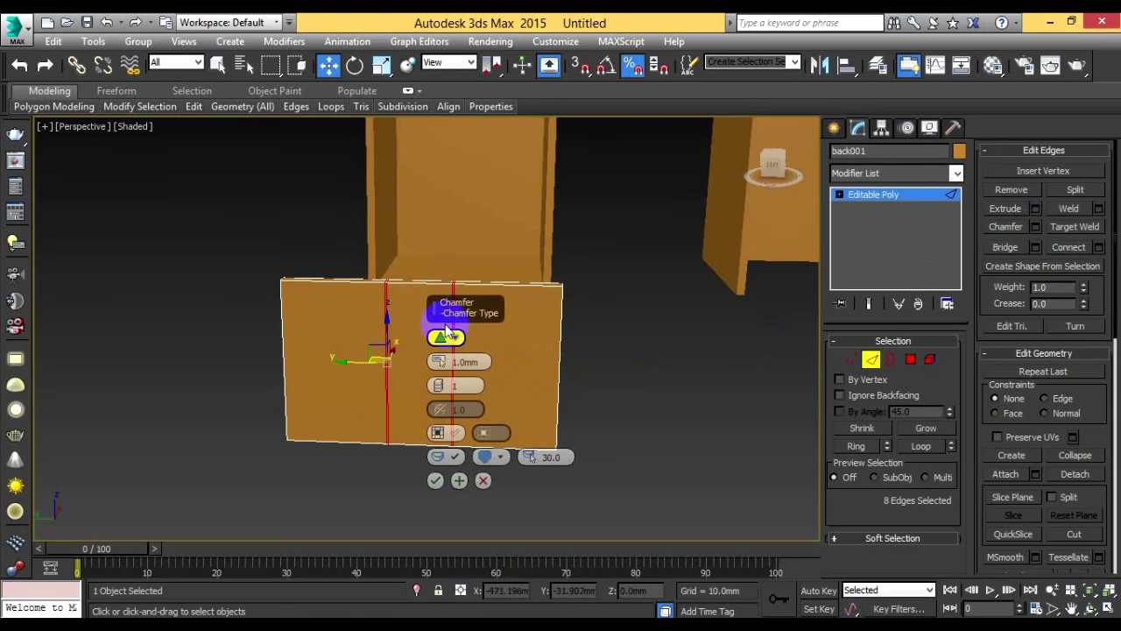
{"action": "left_click_drag", "start_coordinate": [432, 315], "coordinate": [637, 283]}
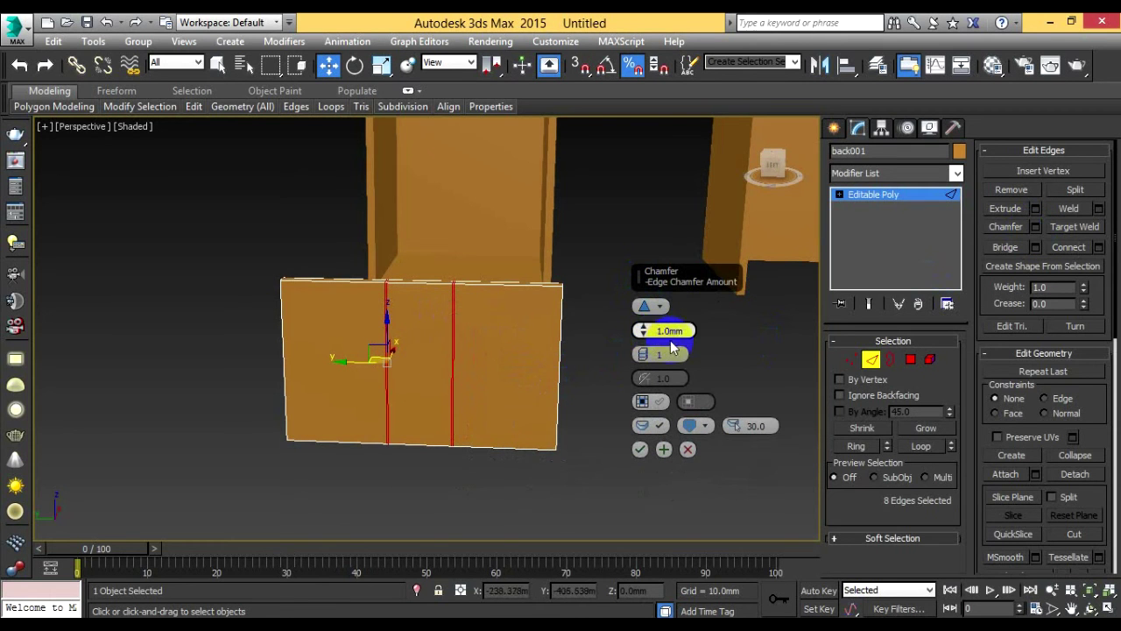
{"action": "left_click", "coordinate": [652, 331]}
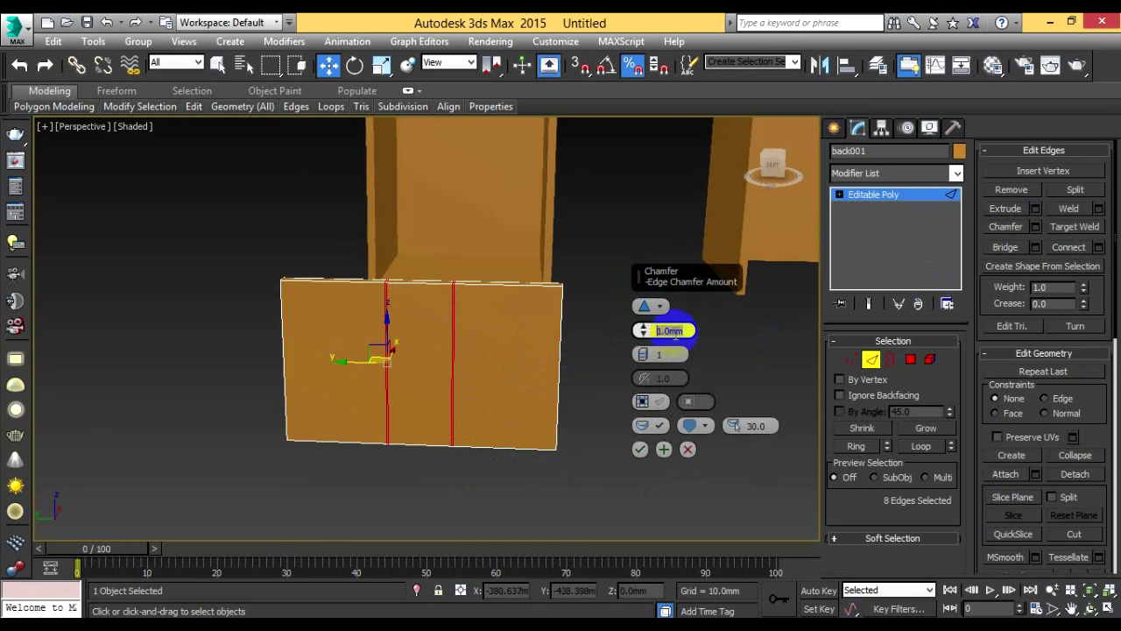
{"action": "type", "text": "4"}
{"action": "key", "text": "Return"}
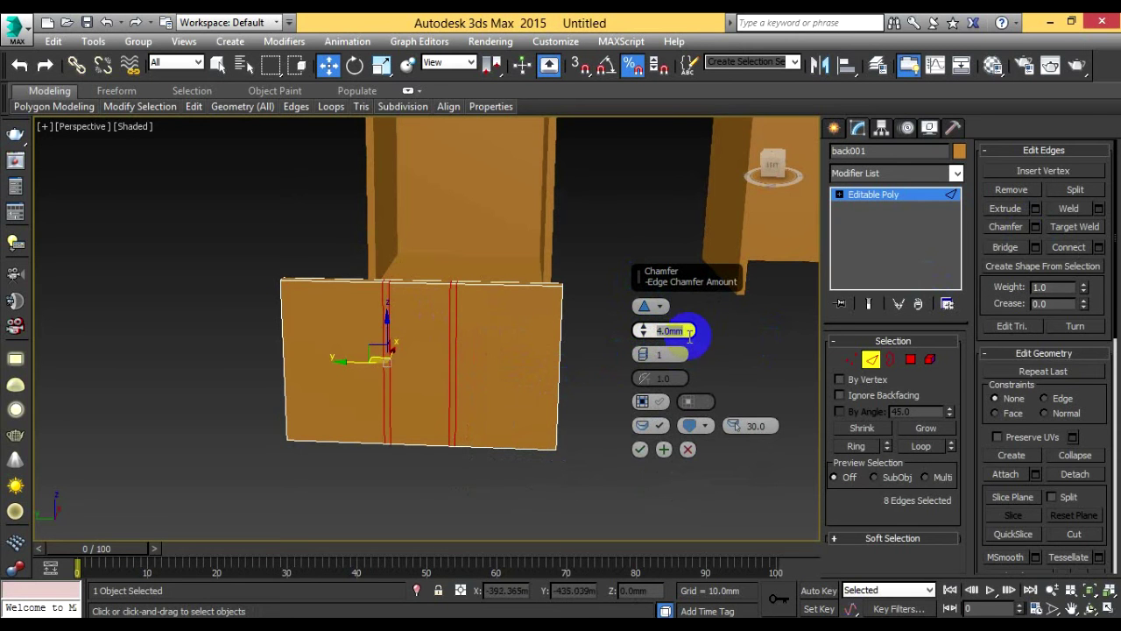
{"action": "left_click", "coordinate": [652, 332]}
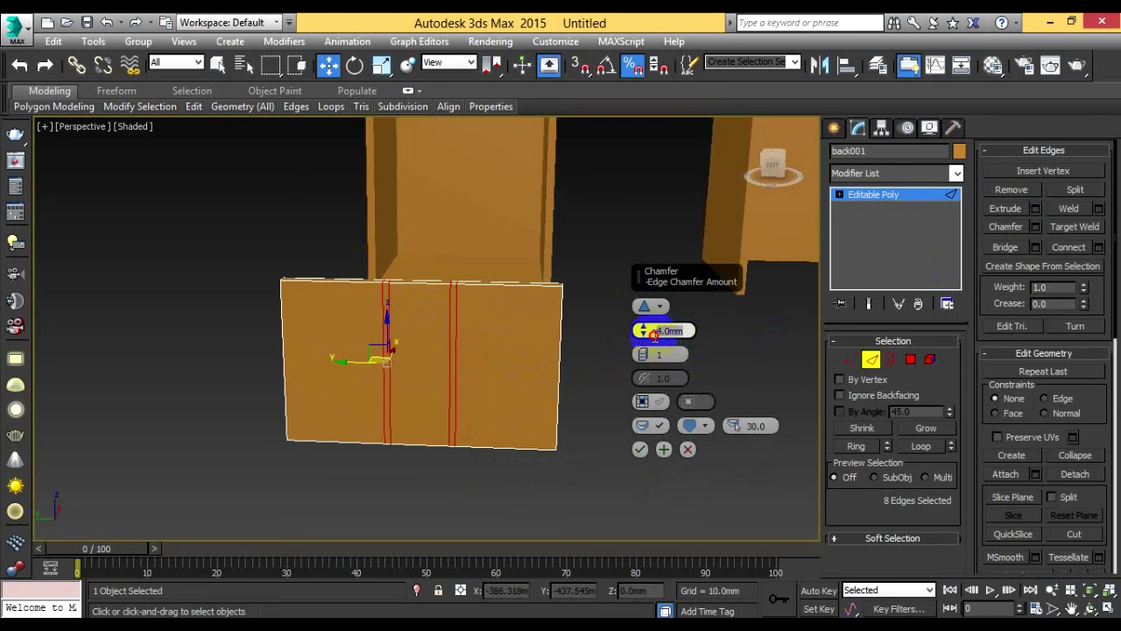
{"action": "type", "text": "8"}
{"action": "key", "text": "Return"}
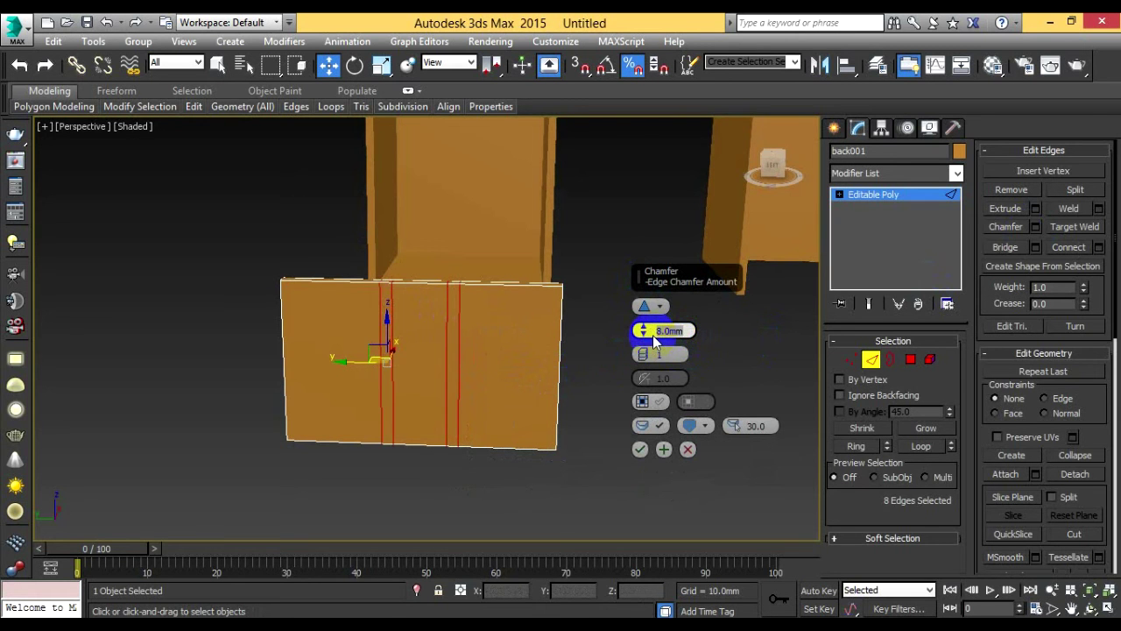
{"action": "left_click", "coordinate": [641, 450]}
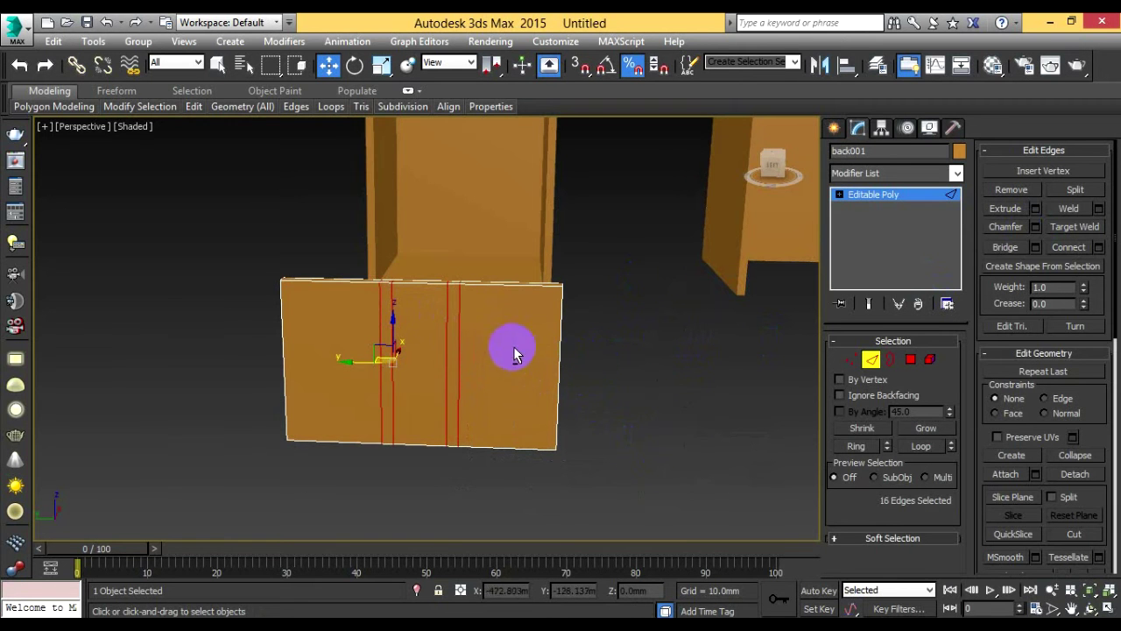
{"action": "mouse_move", "coordinate": [513, 351]}
{"action": "middle_mouse_down", "text": "alt"}
{"action": "mouse_move", "coordinate": [488, 388]}
{"action": "mouse_move", "coordinate": [514, 401]}
{"action": "middle_mouse_up", "text": "alt"}
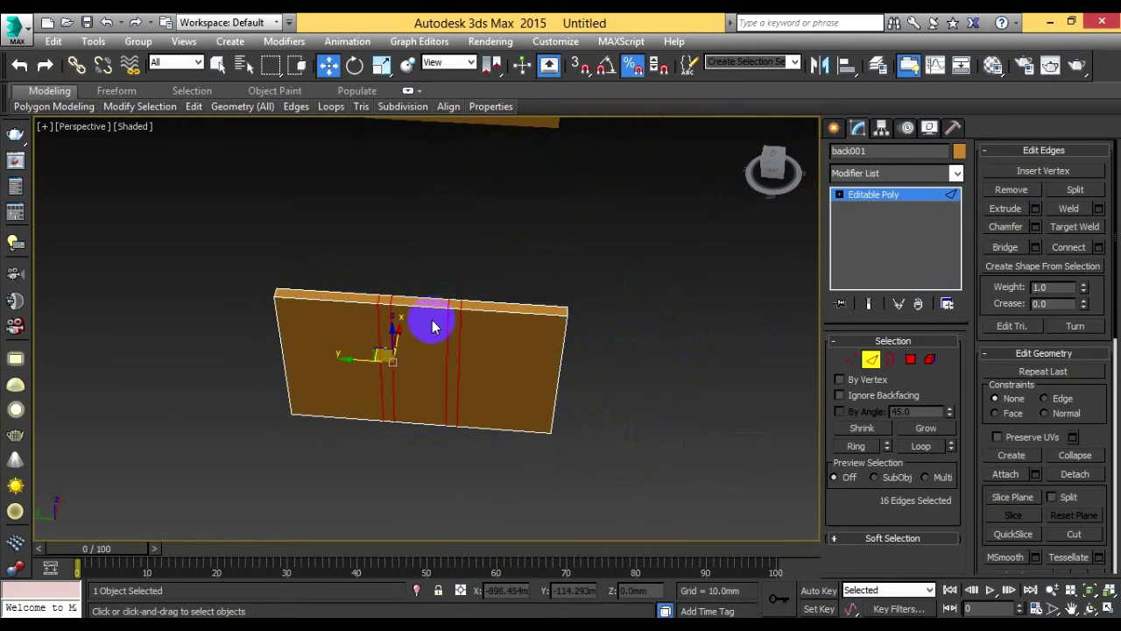
{"action": "middle_click_drag", "start_coordinate": [431, 321], "coordinate": [413, 301], "text": "alt"}
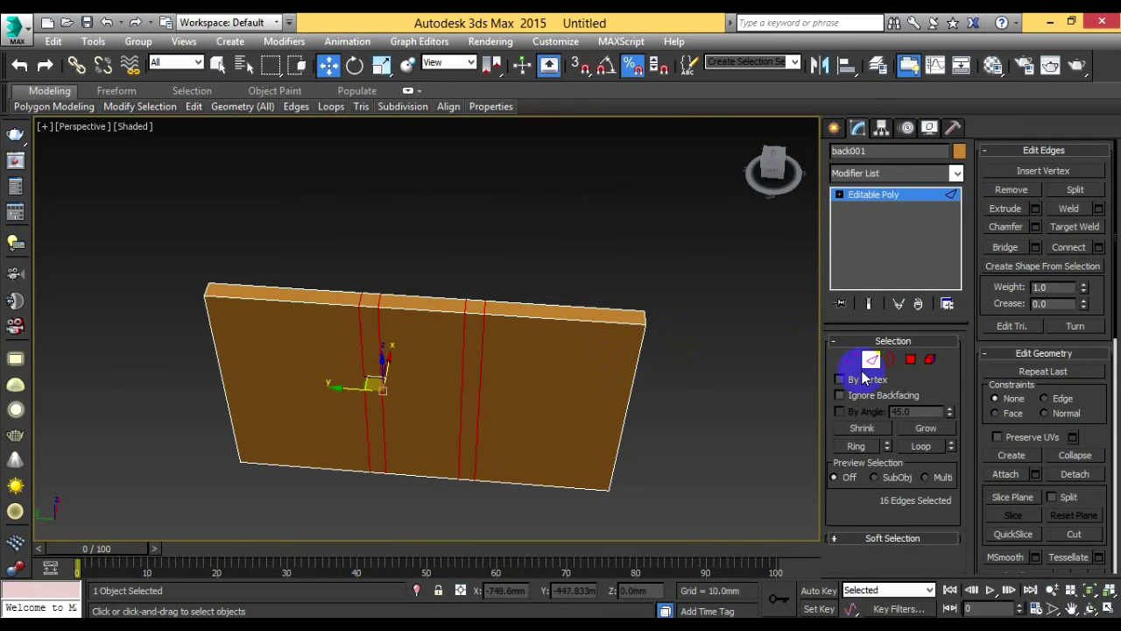
Step: Lower the middle strip's top polygon about 28mm to cut a notch in back001's upper edge
{"action": "key", "text": "4"}
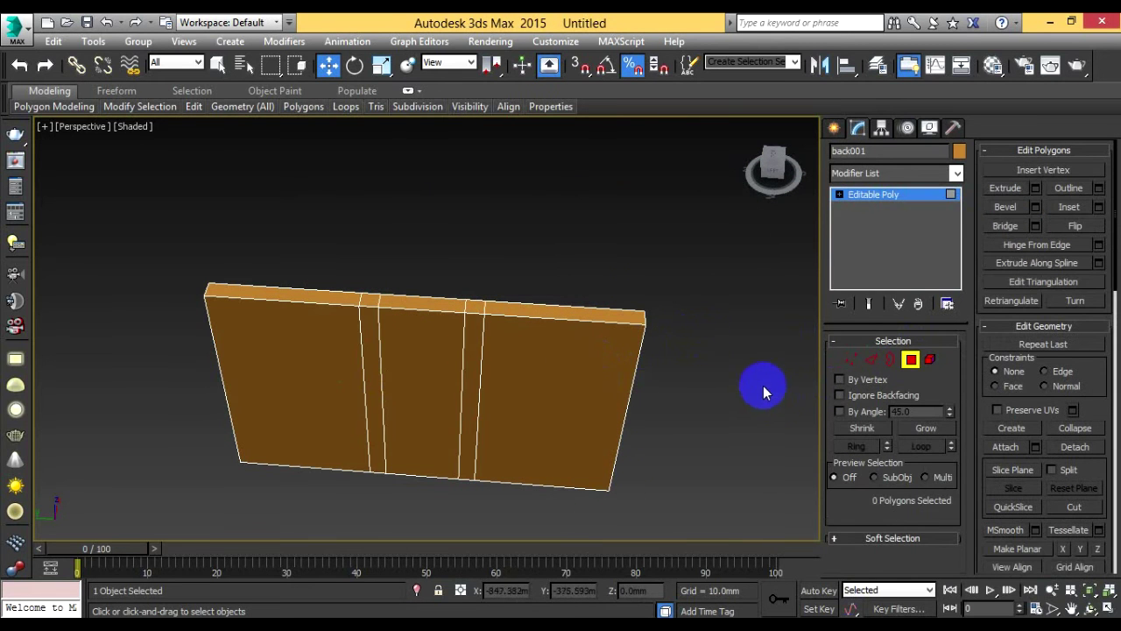
{"action": "left_click", "coordinate": [418, 303]}
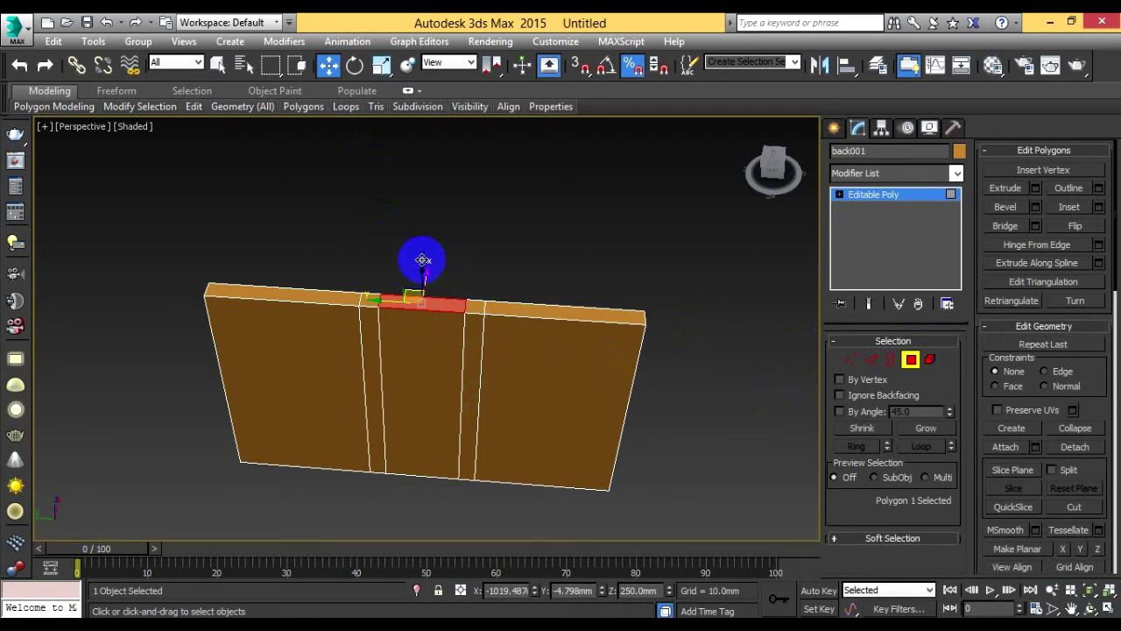
{"action": "left_click_drag", "start_coordinate": [422, 266], "coordinate": [423, 287]}
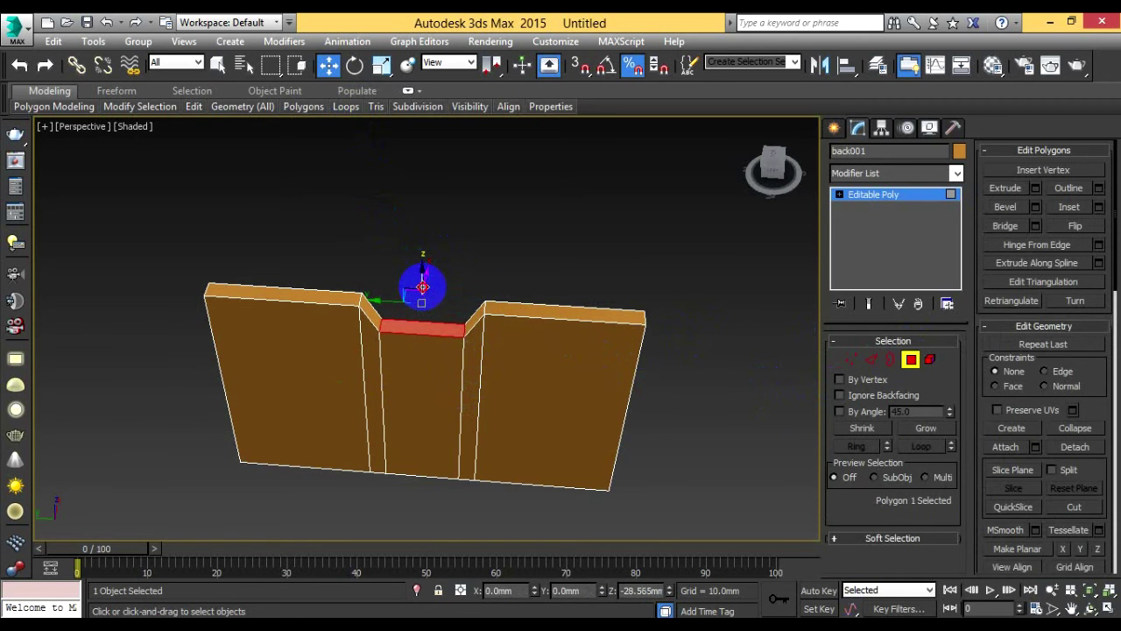
{"action": "left_click_drag", "start_coordinate": [422, 286], "coordinate": [423, 306]}
{"action": "left_click", "coordinate": [673, 267]}
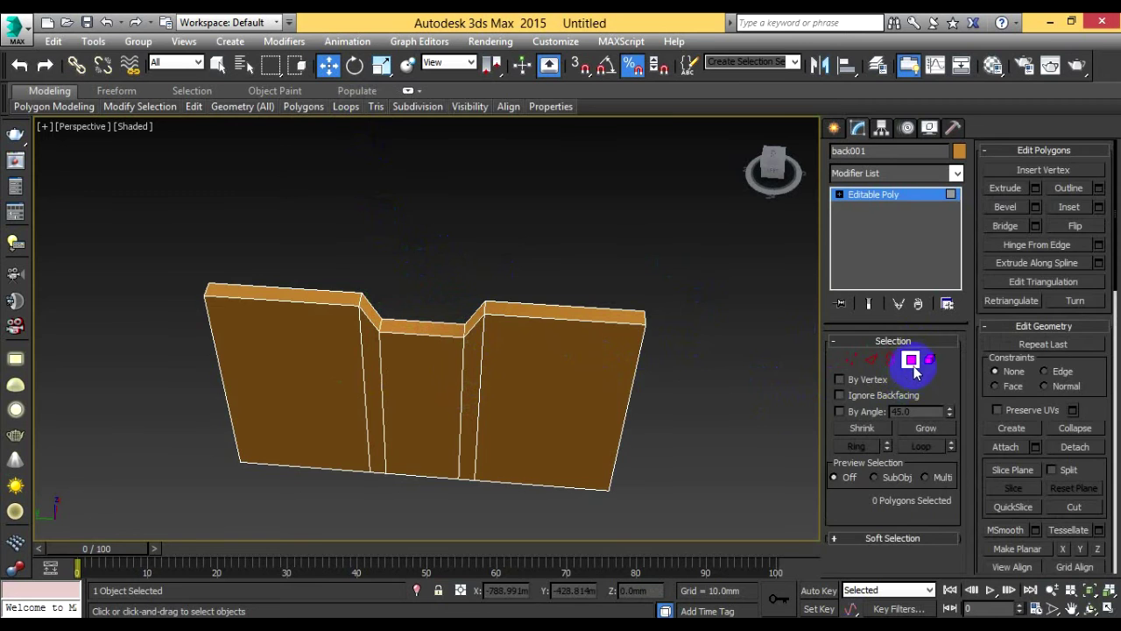
{"action": "left_click", "coordinate": [911, 360]}
{"action": "left_click", "coordinate": [558, 273]}
{"action": "scroll", "coordinate": [594, 437], "scroll_direction": "up", "scroll_amount": 3}
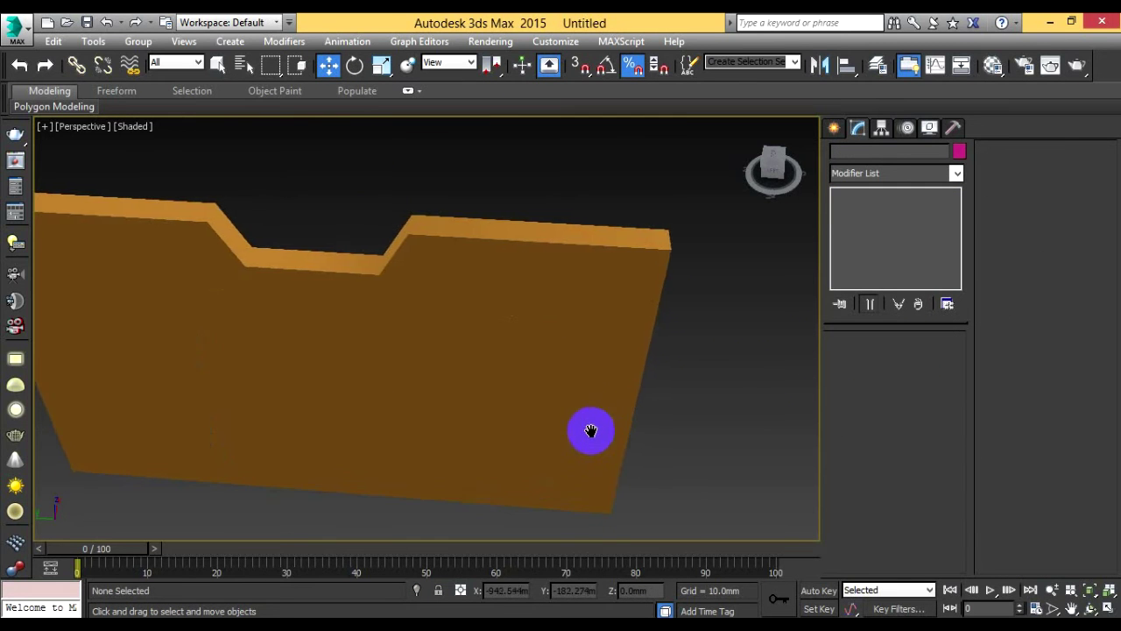
{"action": "scroll", "coordinate": [592, 421], "scroll_direction": "down", "scroll_amount": 3}
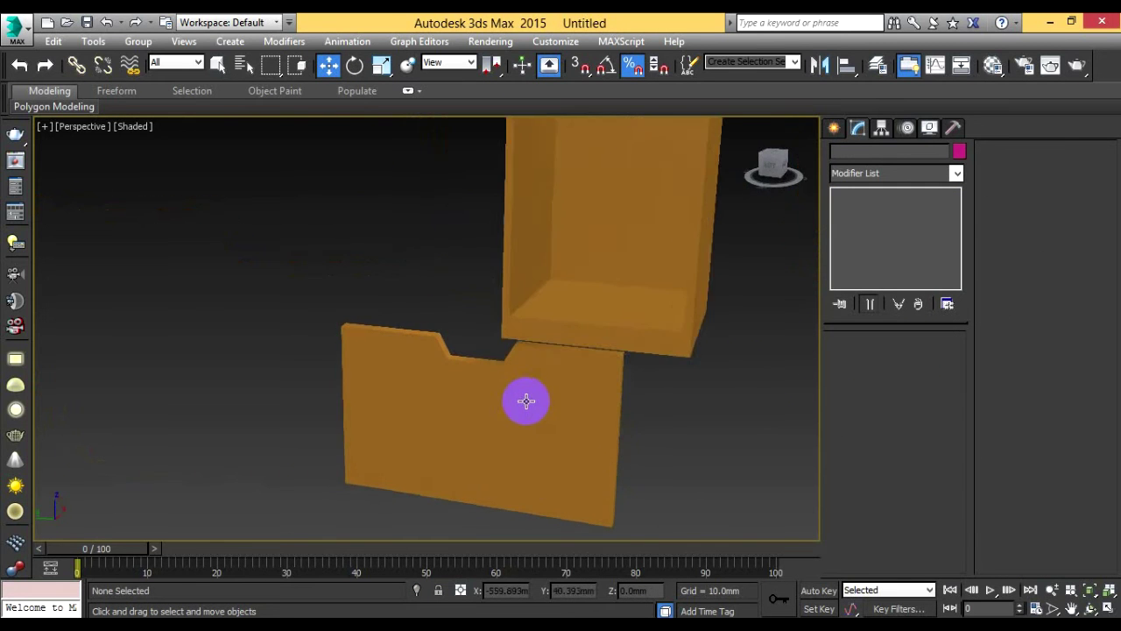
{"action": "middle_click_drag", "start_coordinate": [526, 401], "coordinate": [527, 436], "text": "alt"}
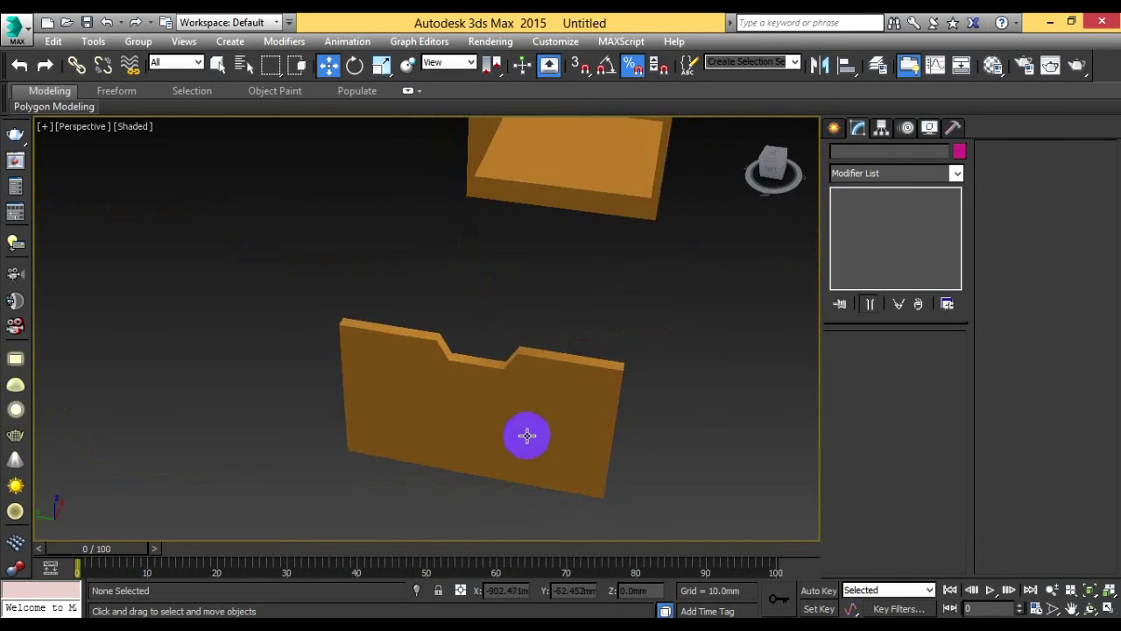
{"action": "left_click", "coordinate": [527, 436]}
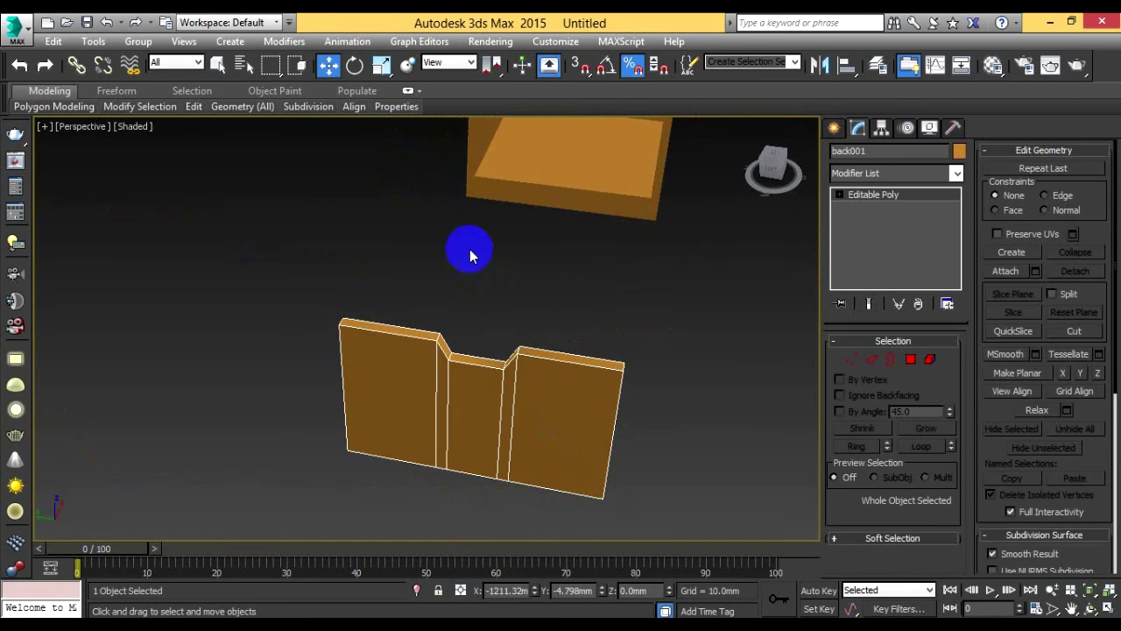
{"action": "key", "text": "1"}
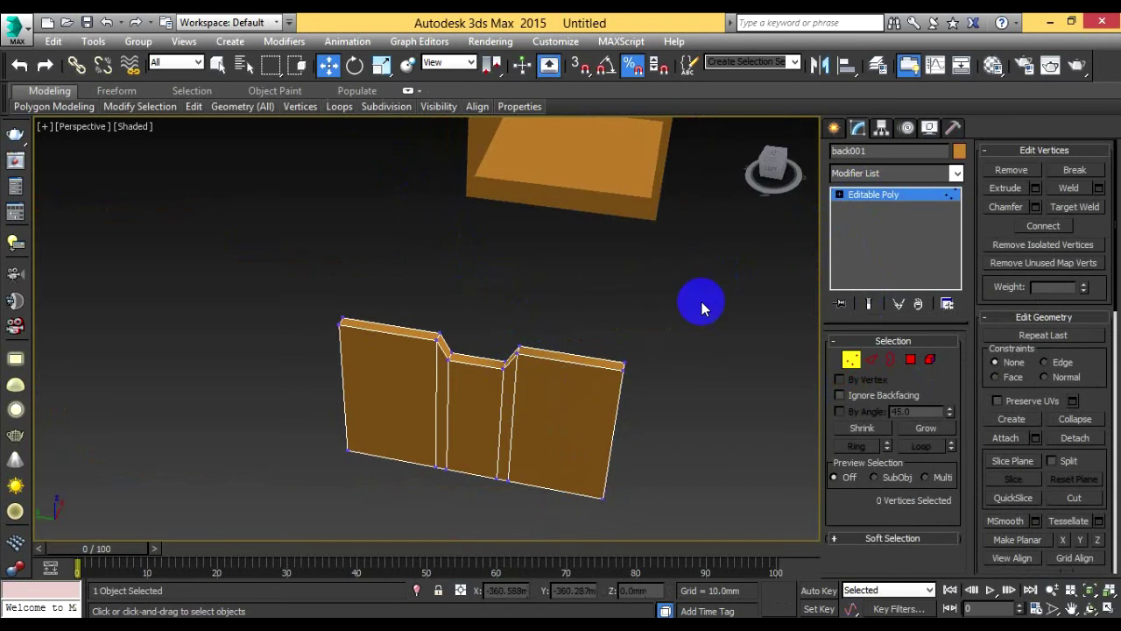
{"action": "left_click", "coordinate": [851, 359]}
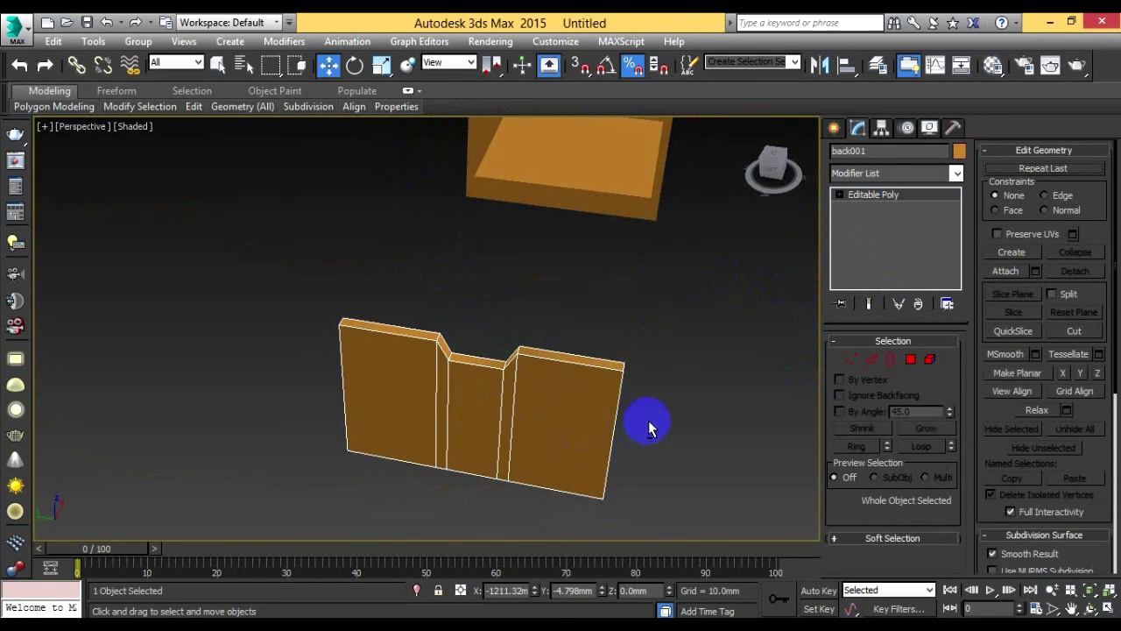
{"action": "mouse_move", "coordinate": [648, 420]}
{"action": "middle_mouse_down", "text": "alt"}
{"action": "mouse_move", "coordinate": [570, 380]}
{"action": "mouse_move", "coordinate": [518, 380]}
{"action": "mouse_move", "coordinate": [578, 390]}
{"action": "middle_mouse_up", "text": "alt"}
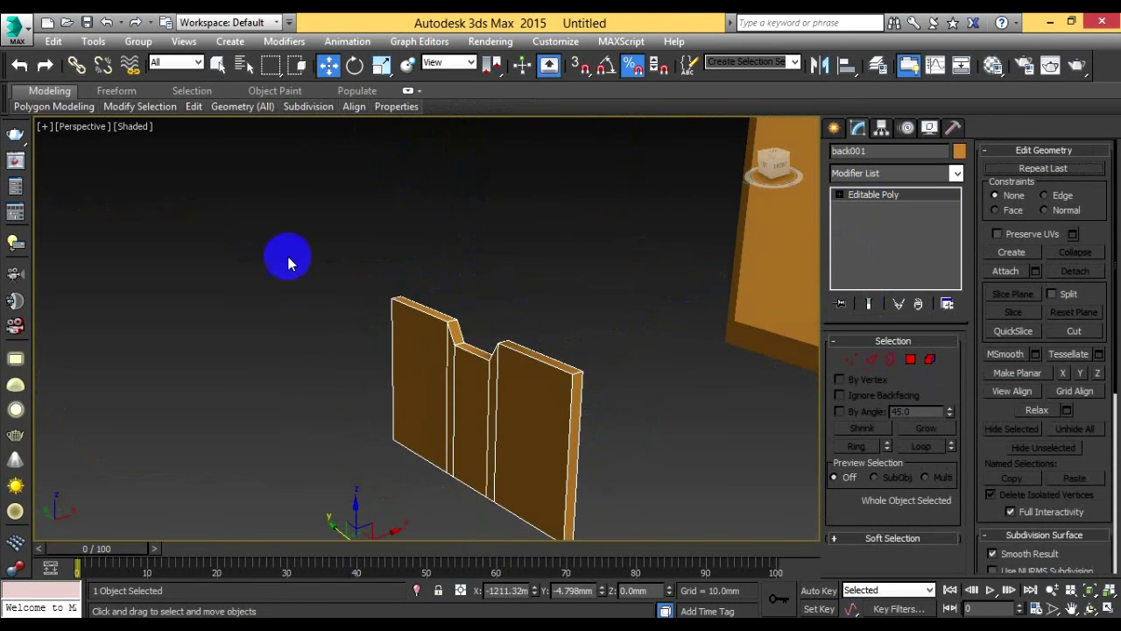
Step: Frame the board and cabinet, then slide the notched board over against the cabinet
{"action": "scroll", "coordinate": [351, 338], "scroll_direction": "up", "scroll_amount": 5}
{"action": "middle_click_drag", "start_coordinate": [350, 338], "coordinate": [271, 220]}
{"action": "scroll", "coordinate": [271, 220], "scroll_direction": "down", "scroll_amount": 3}
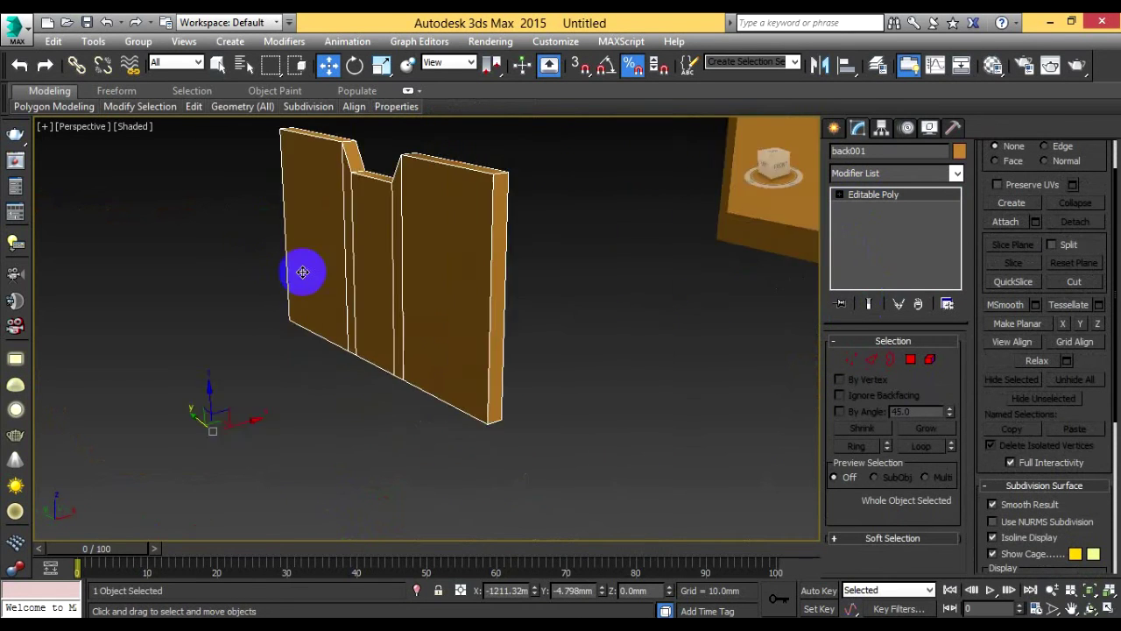
{"action": "scroll", "coordinate": [302, 273], "scroll_direction": "down", "scroll_amount": 2}
{"action": "middle_click_drag", "start_coordinate": [359, 296], "coordinate": [345, 316]}
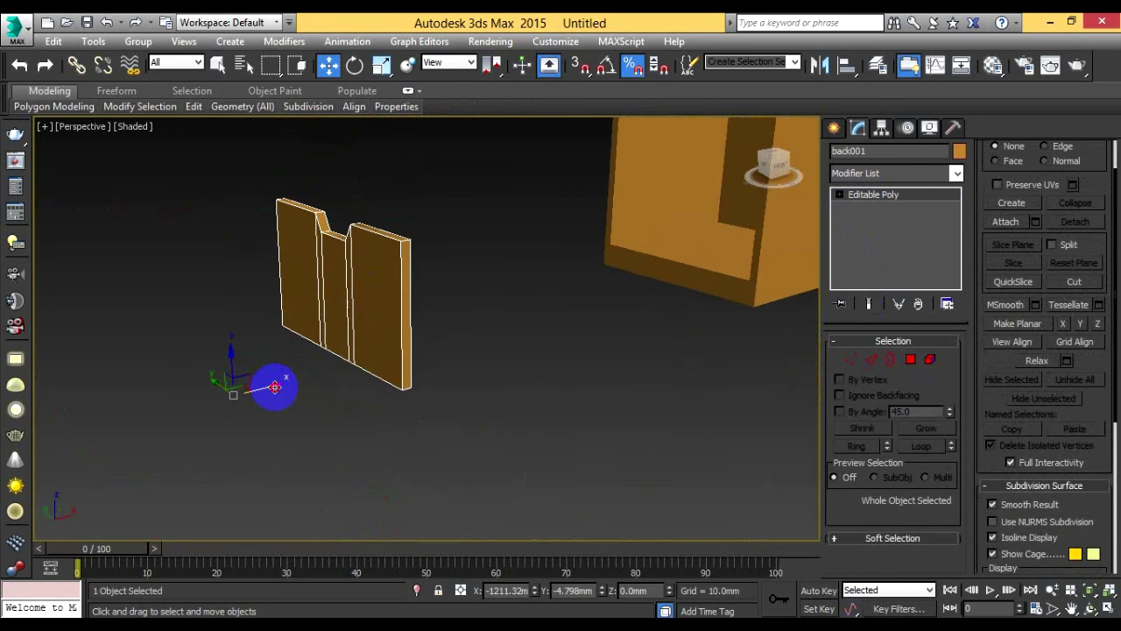
{"action": "mouse_move", "coordinate": [275, 386]}
{"action": "left_mouse_down"}
{"action": "mouse_move", "coordinate": [500, 321]}
{"action": "mouse_move", "coordinate": [656, 252]}
{"action": "mouse_move", "coordinate": [645, 256]}
{"action": "left_mouse_up"}
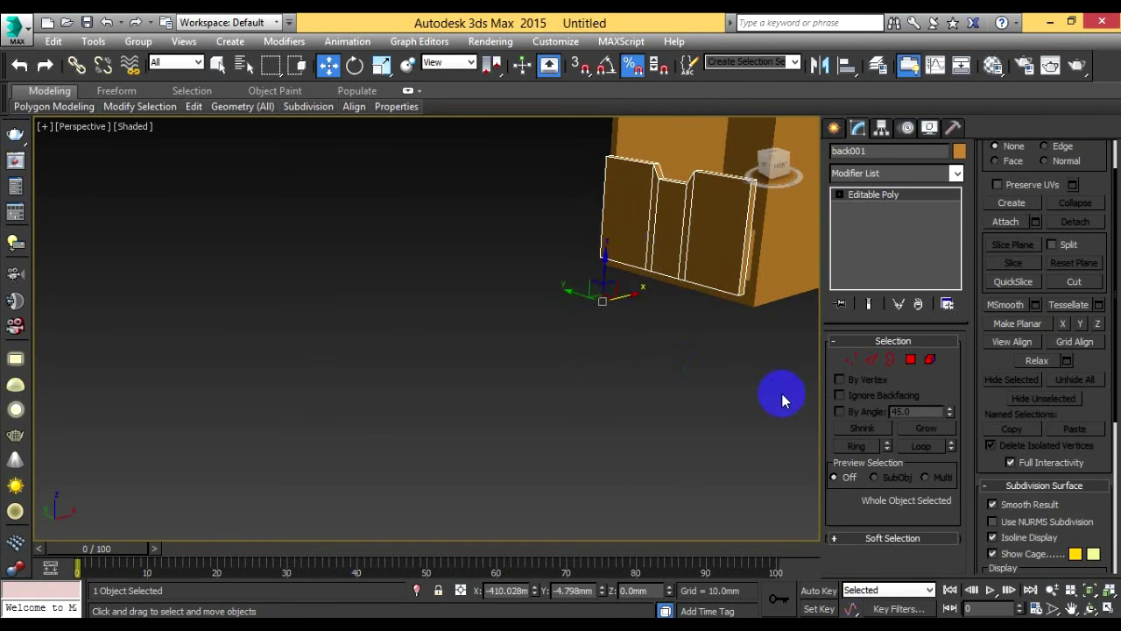
Step: Raise the board about 29mm and nudge it slightly to the right
{"action": "middle_click_drag", "start_coordinate": [791, 380], "coordinate": [557, 277], "text": "alt"}
{"action": "scroll", "coordinate": [438, 333], "scroll_direction": "up", "scroll_amount": 5}
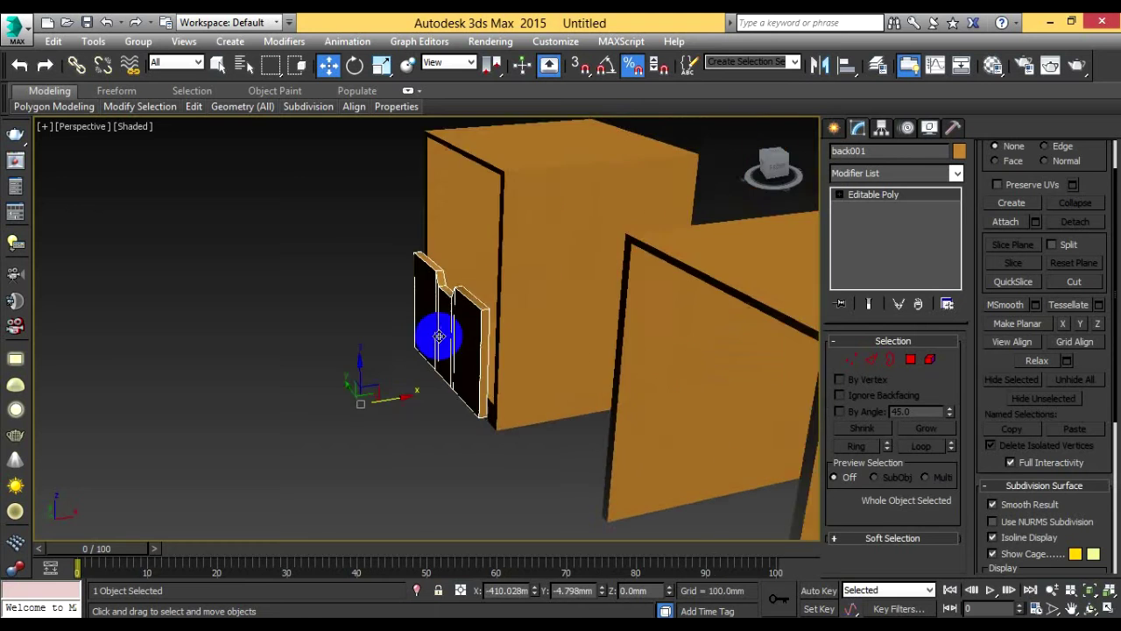
{"action": "scroll", "coordinate": [465, 401], "scroll_direction": "up", "scroll_amount": 3}
{"action": "scroll", "coordinate": [509, 447], "scroll_direction": "up", "scroll_amount": 3}
{"action": "scroll", "coordinate": [509, 448], "scroll_direction": "up", "scroll_amount": 2}
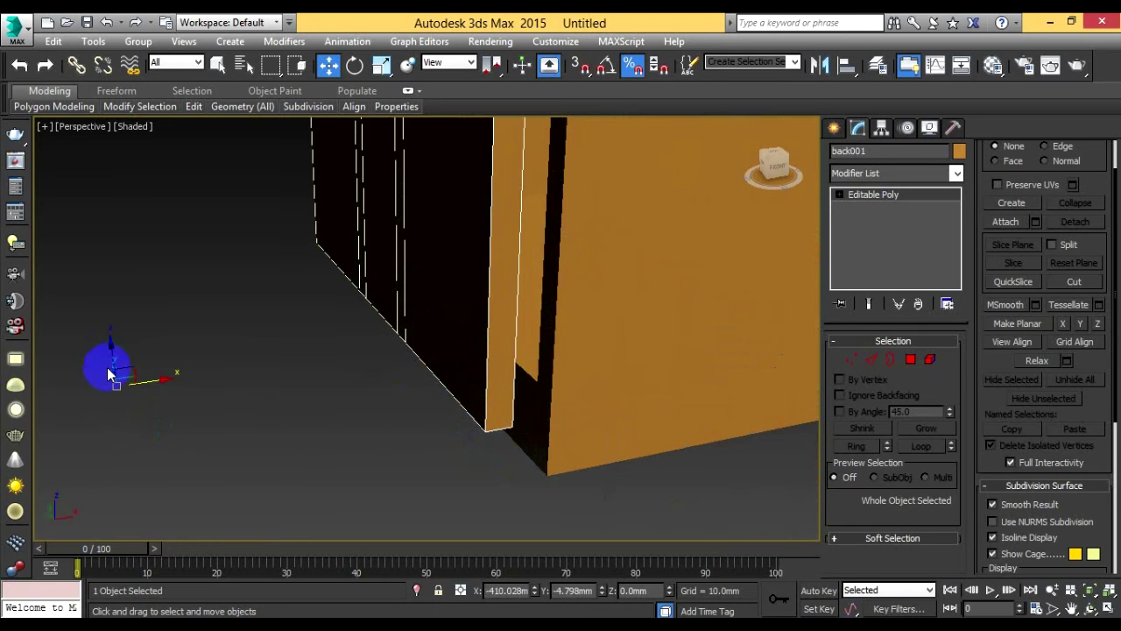
{"action": "left_click_drag", "start_coordinate": [112, 350], "coordinate": [112, 307]}
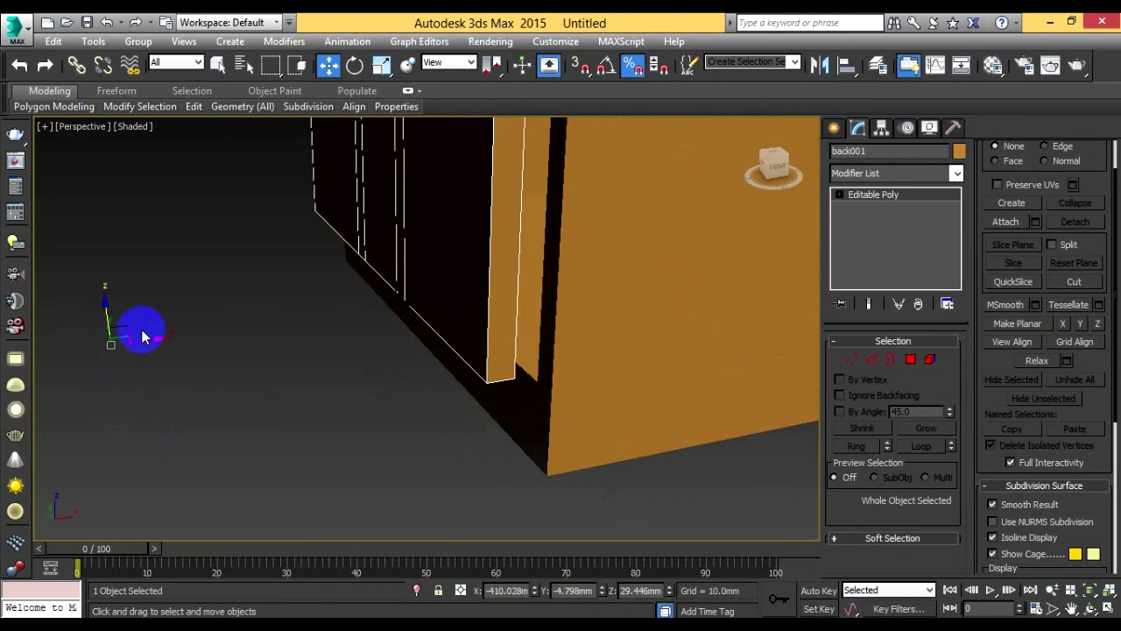
{"action": "left_click_drag", "start_coordinate": [156, 345], "coordinate": [180, 340]}
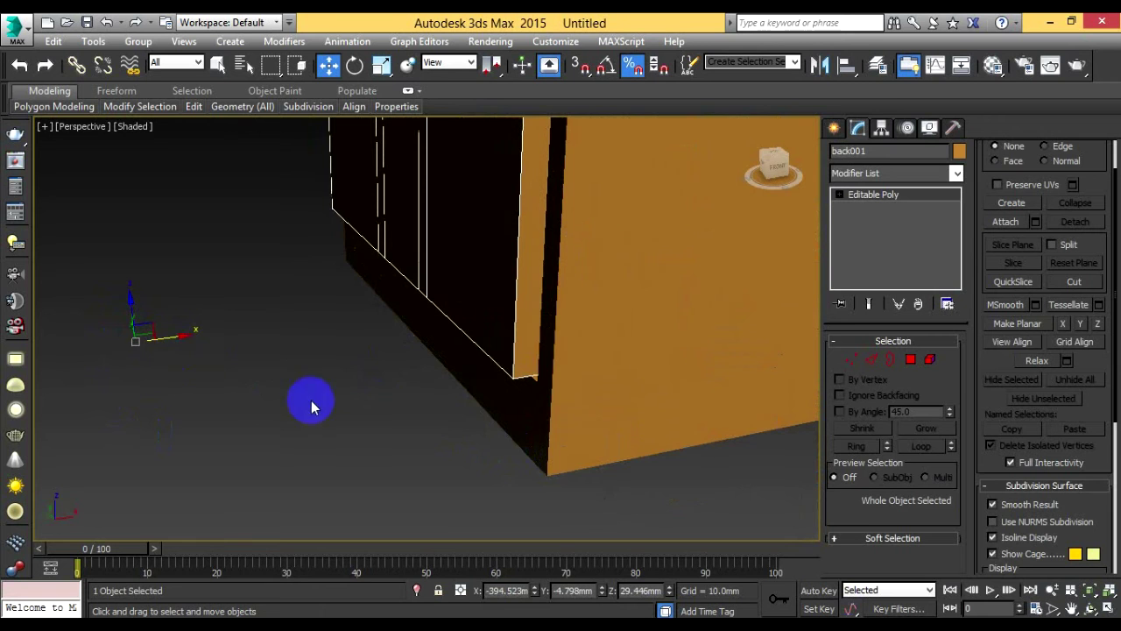
Step: Nudge the panel slightly down and left to X -397.147, Y -4.798, Z 25.032mm
{"action": "middle_click_drag", "start_coordinate": [399, 409], "coordinate": [401, 381], "text": "alt"}
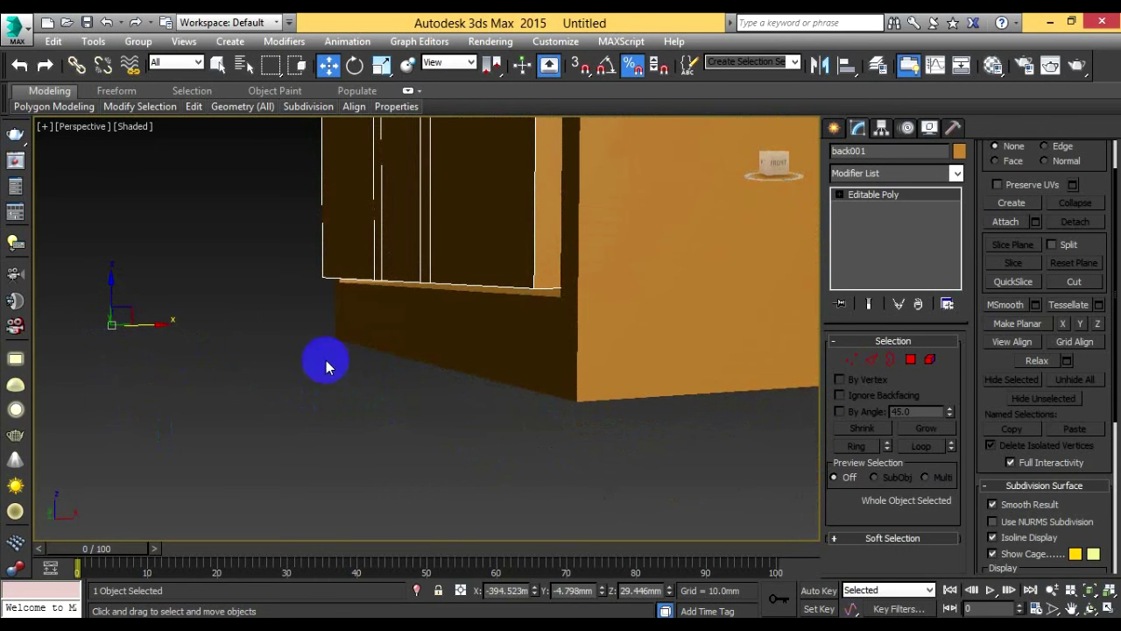
{"action": "left_click_drag", "start_coordinate": [112, 282], "coordinate": [111, 287]}
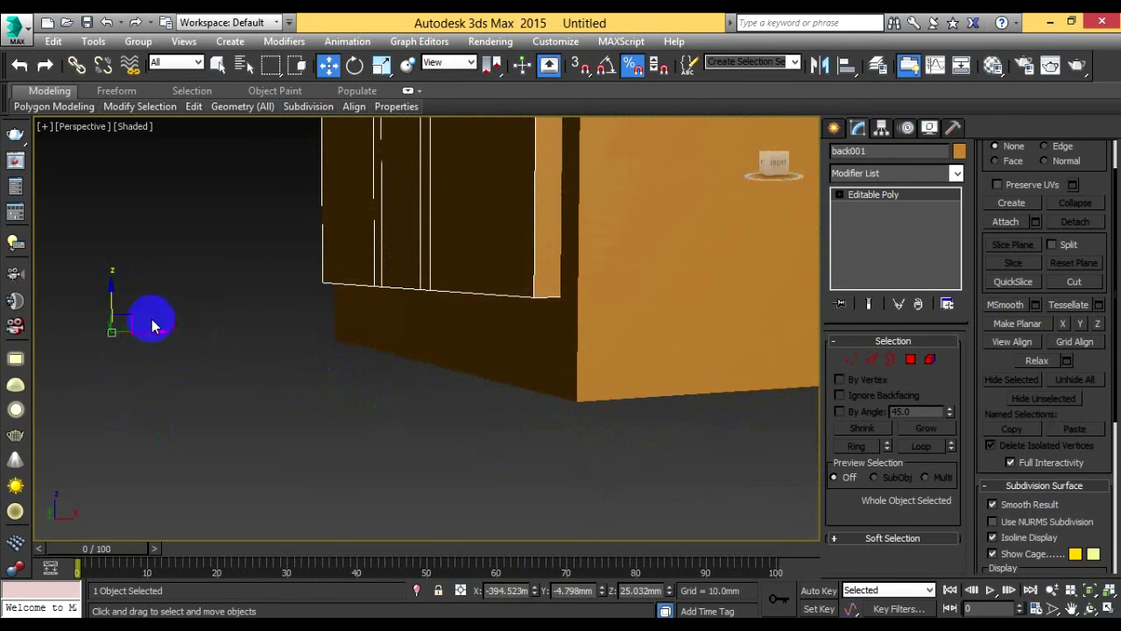
{"action": "left_click_drag", "start_coordinate": [158, 331], "coordinate": [156, 337]}
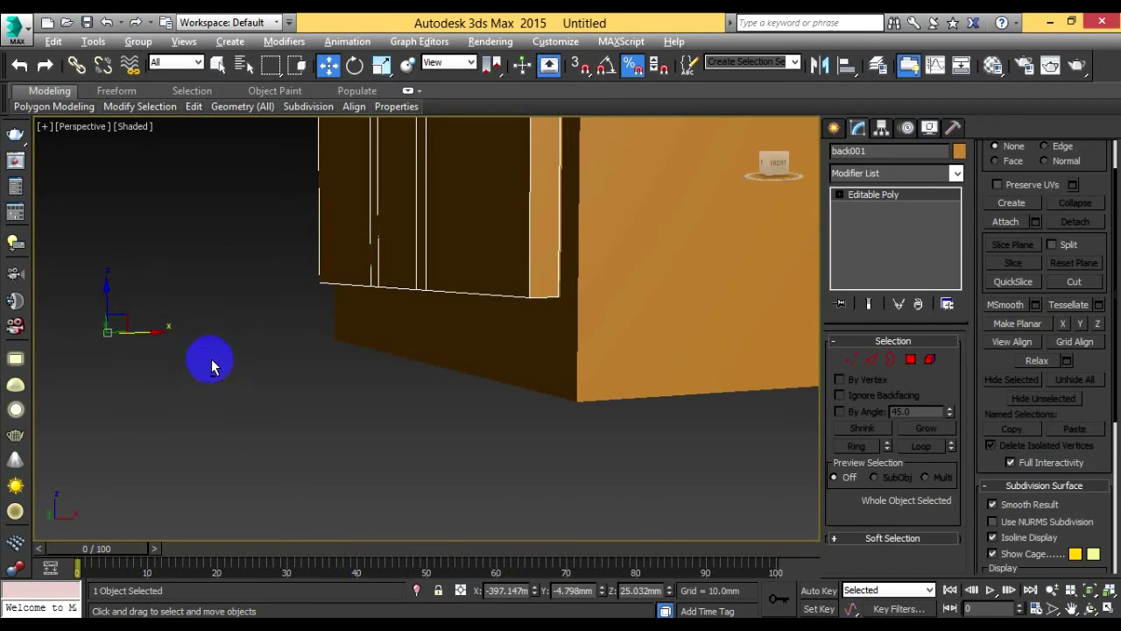
{"action": "mouse_move", "coordinate": [213, 363]}
{"action": "middle_mouse_down", "text": "alt"}
{"action": "mouse_move", "coordinate": [243, 393]}
{"action": "mouse_move", "coordinate": [257, 371]}
{"action": "mouse_move", "coordinate": [283, 376]}
{"action": "mouse_move", "coordinate": [335, 353]}
{"action": "middle_mouse_up", "text": "alt"}
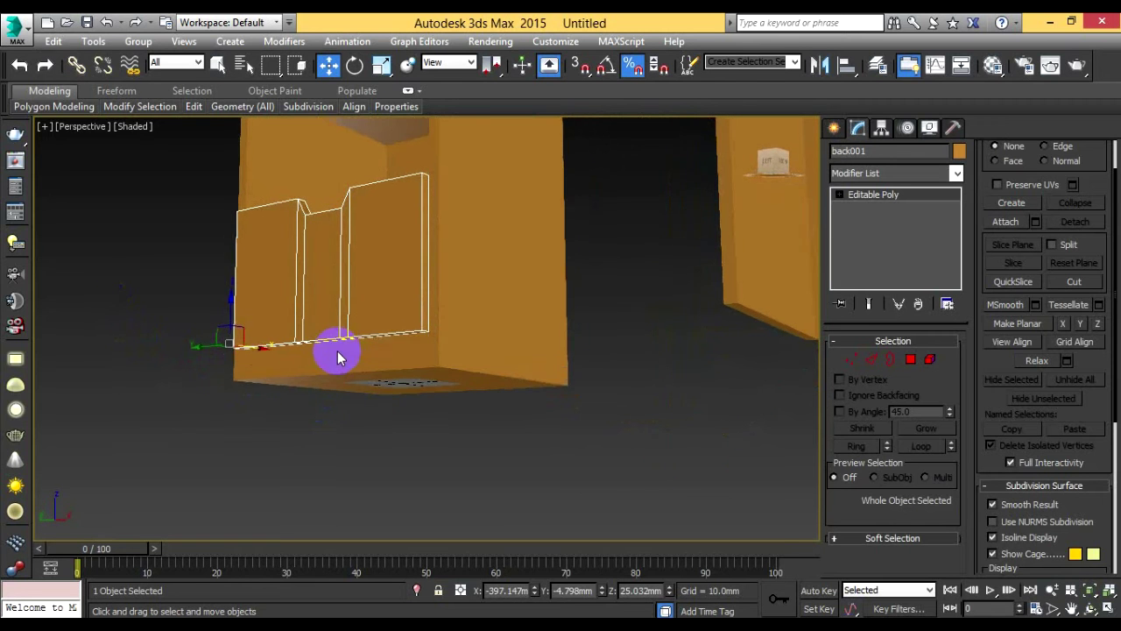
Step: Scale back001 along its Y axis to about 109% (108.755%)
{"action": "left_click", "coordinate": [382, 70]}
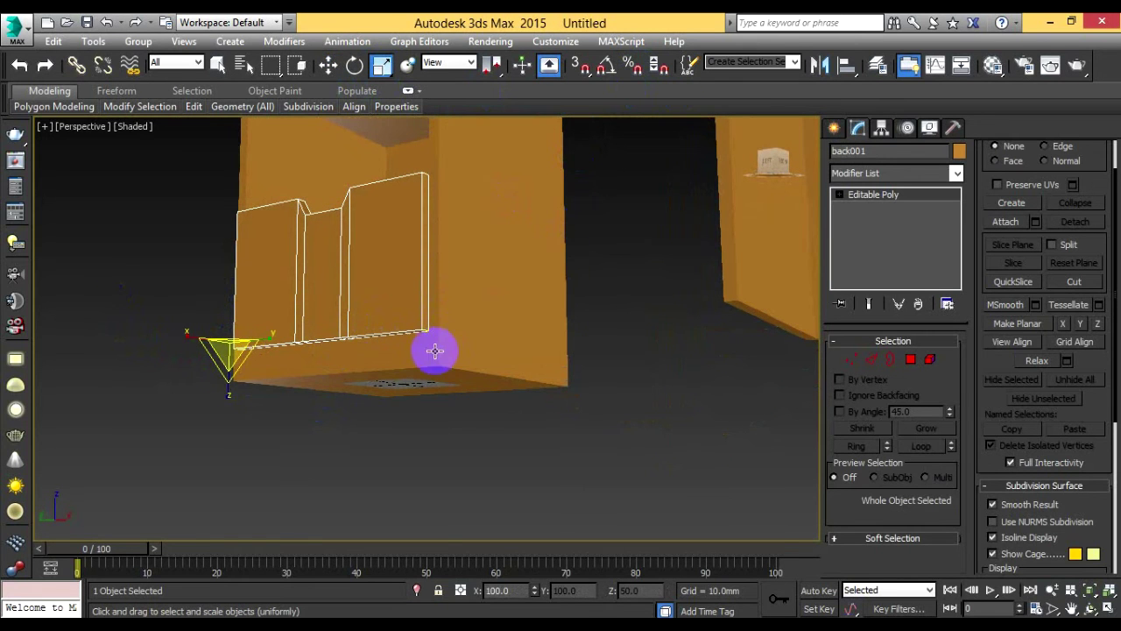
{"action": "middle_click_drag", "start_coordinate": [416, 350], "coordinate": [445, 361], "text": "alt"}
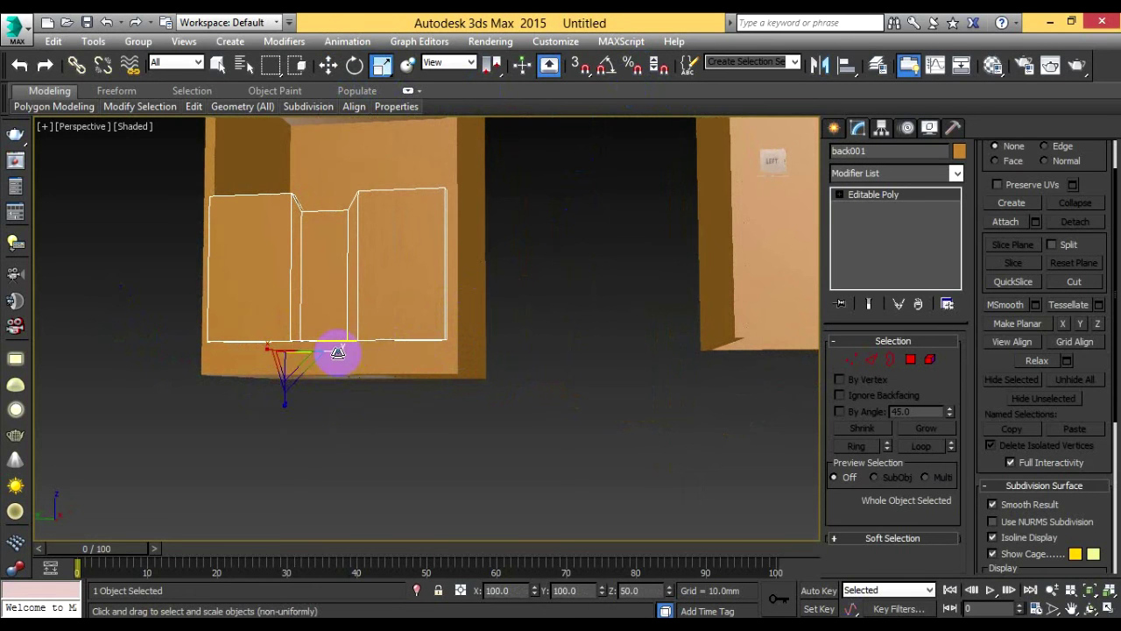
{"action": "left_click_drag", "start_coordinate": [338, 349], "coordinate": [340, 349]}
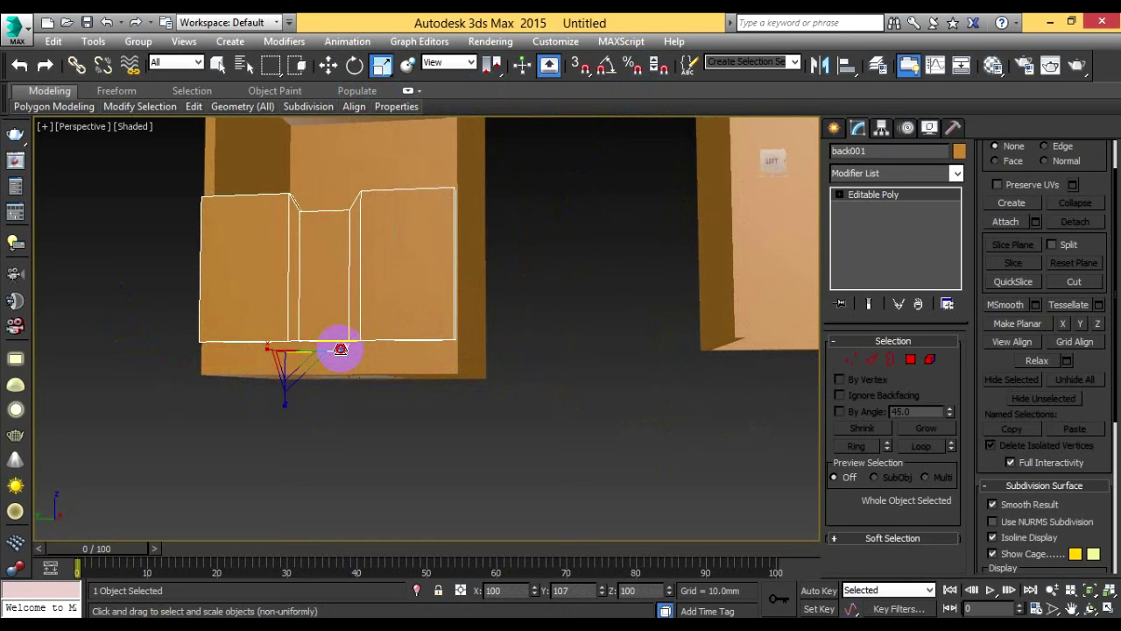
{"action": "left_click_drag", "start_coordinate": [340, 349], "coordinate": [342, 349]}
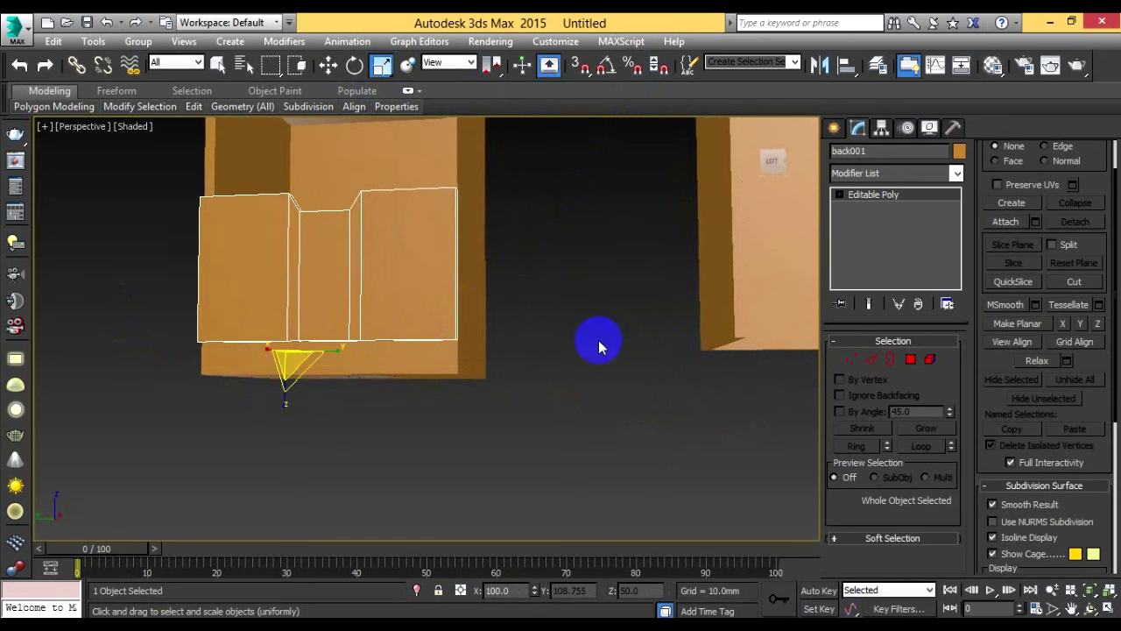
{"action": "mouse_move", "coordinate": [596, 341]}
{"action": "middle_mouse_down", "text": "alt"}
{"action": "mouse_move", "coordinate": [478, 365]}
{"action": "mouse_move", "coordinate": [507, 406]}
{"action": "middle_mouse_up", "text": "alt"}
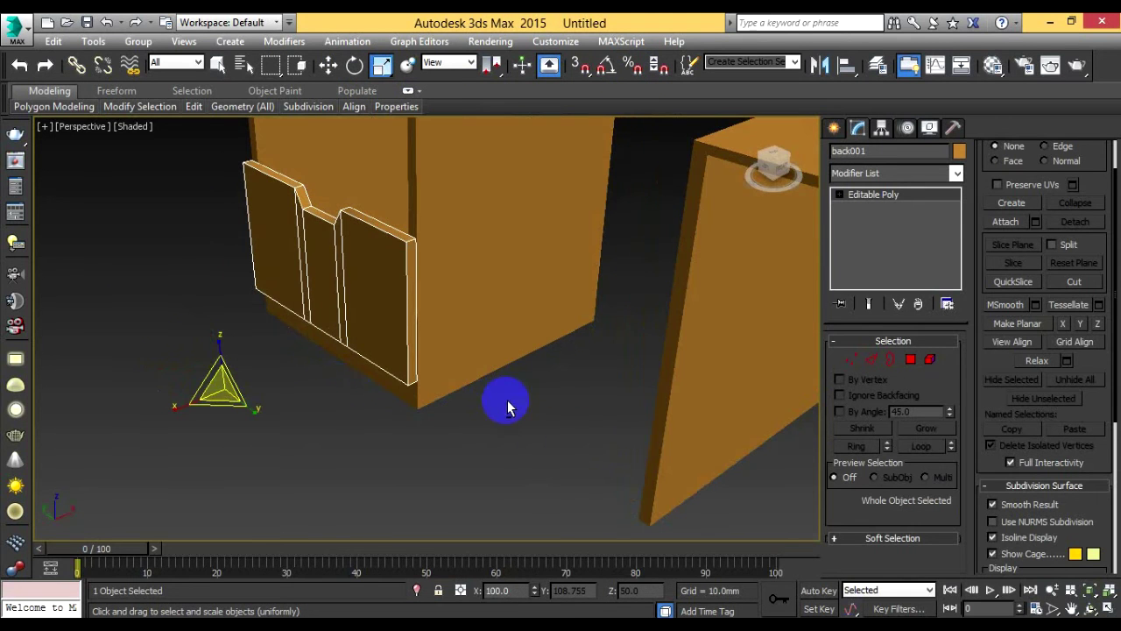
Step: Return to Select and Move, frame both boxes, and select the left box side001
{"action": "left_click", "coordinate": [336, 72]}
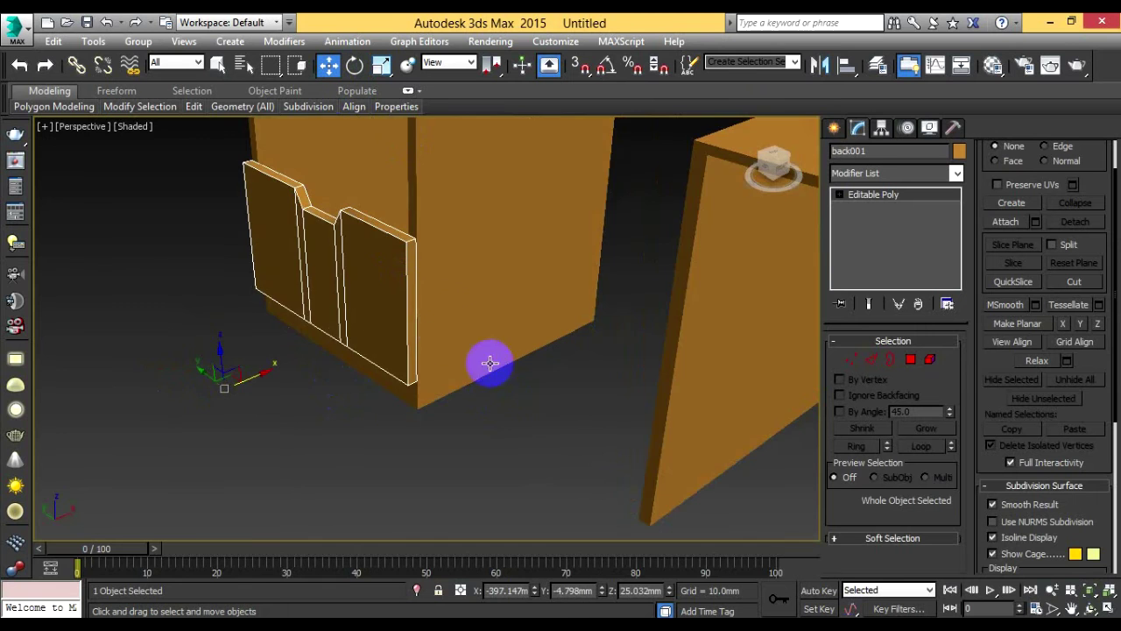
{"action": "scroll", "coordinate": [488, 380], "scroll_direction": "down", "scroll_amount": 5}
{"action": "scroll", "coordinate": [483, 382], "scroll_direction": "up", "scroll_amount": 2}
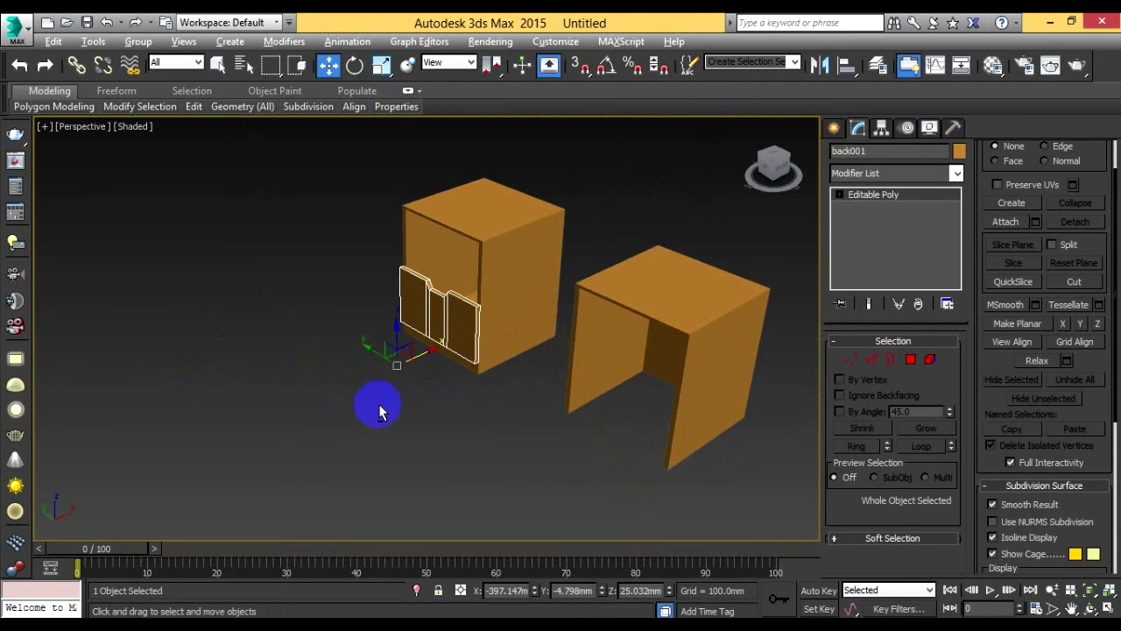
{"action": "mouse_move", "coordinate": [376, 406]}
{"action": "middle_mouse_down", "text": "alt"}
{"action": "mouse_move", "coordinate": [547, 399]}
{"action": "mouse_move", "coordinate": [531, 409]}
{"action": "middle_mouse_up", "text": "alt"}
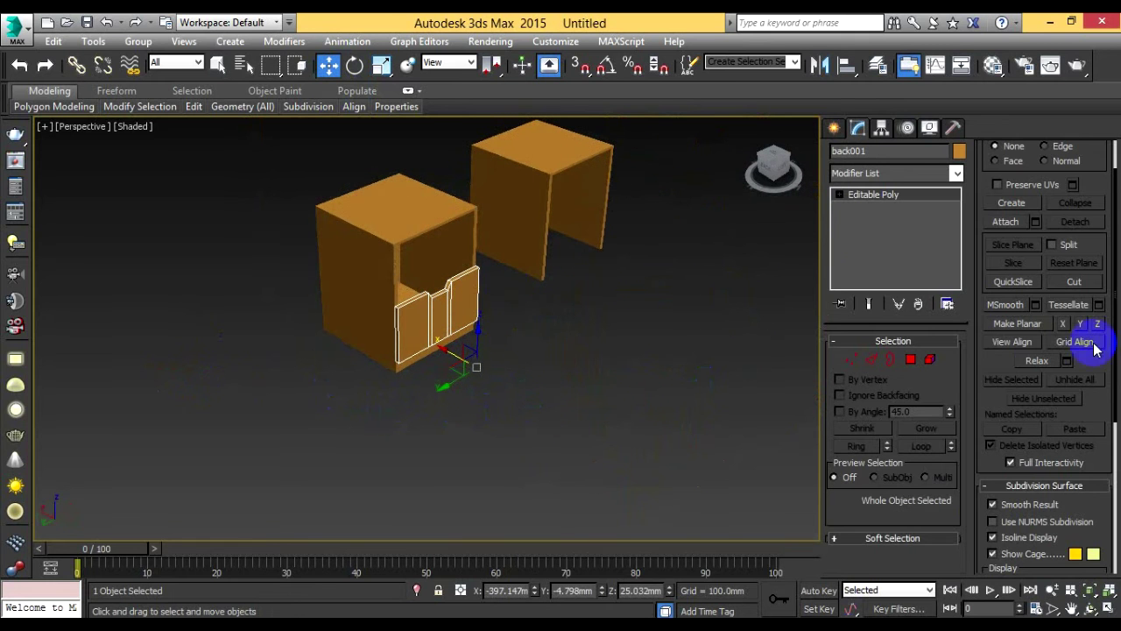
{"action": "left_click", "coordinate": [555, 349]}
{"action": "left_click", "coordinate": [406, 219]}
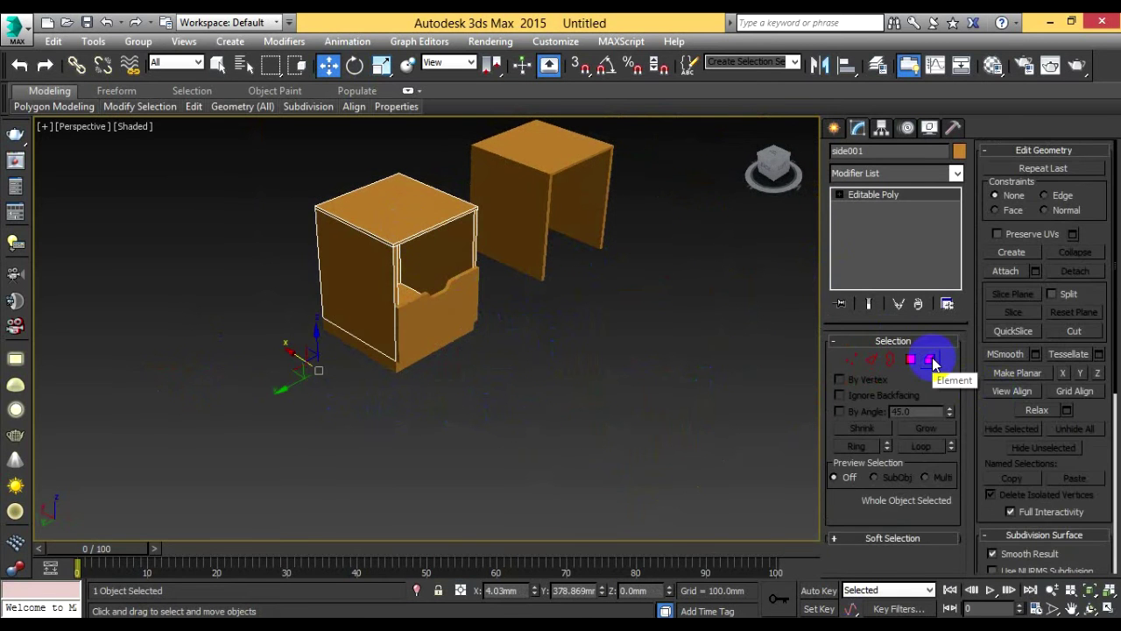
Step: Hide the top and left side elements of side001
{"action": "left_click", "coordinate": [931, 359]}
{"action": "left_click", "coordinate": [393, 210]}
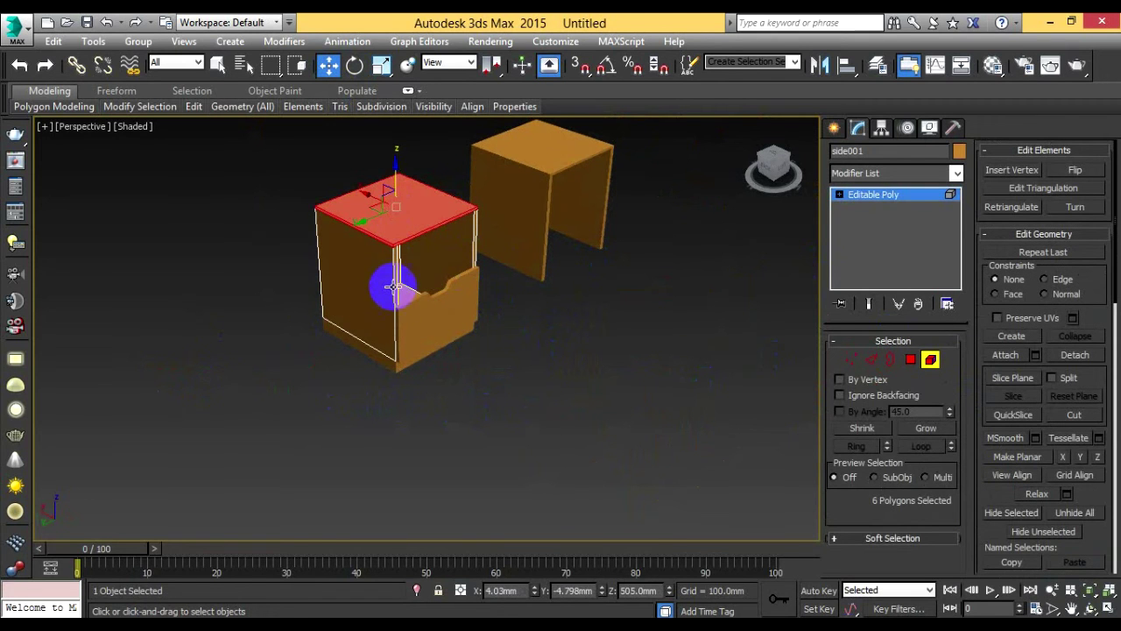
{"action": "left_click", "coordinate": [375, 286], "text": "ctrl"}
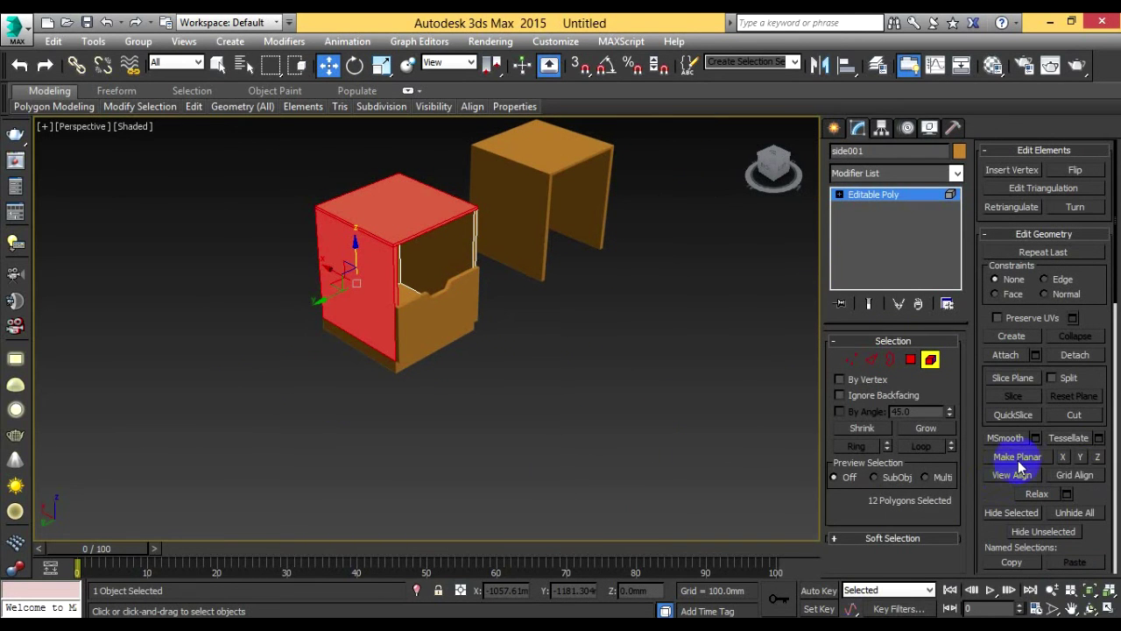
{"action": "left_click", "coordinate": [1013, 513]}
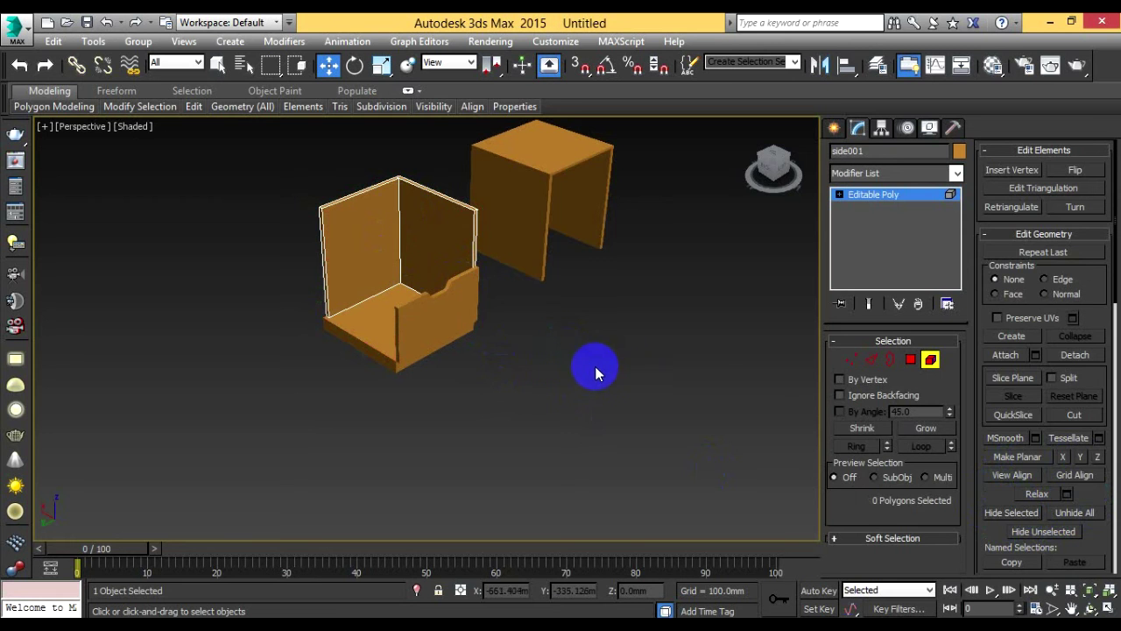
Step: Exit element mode and select the right box, side002
{"action": "middle_click_drag", "start_coordinate": [595, 367], "coordinate": [523, 363]}
{"action": "left_click", "coordinate": [930, 359]}
{"action": "left_click", "coordinate": [741, 408]}
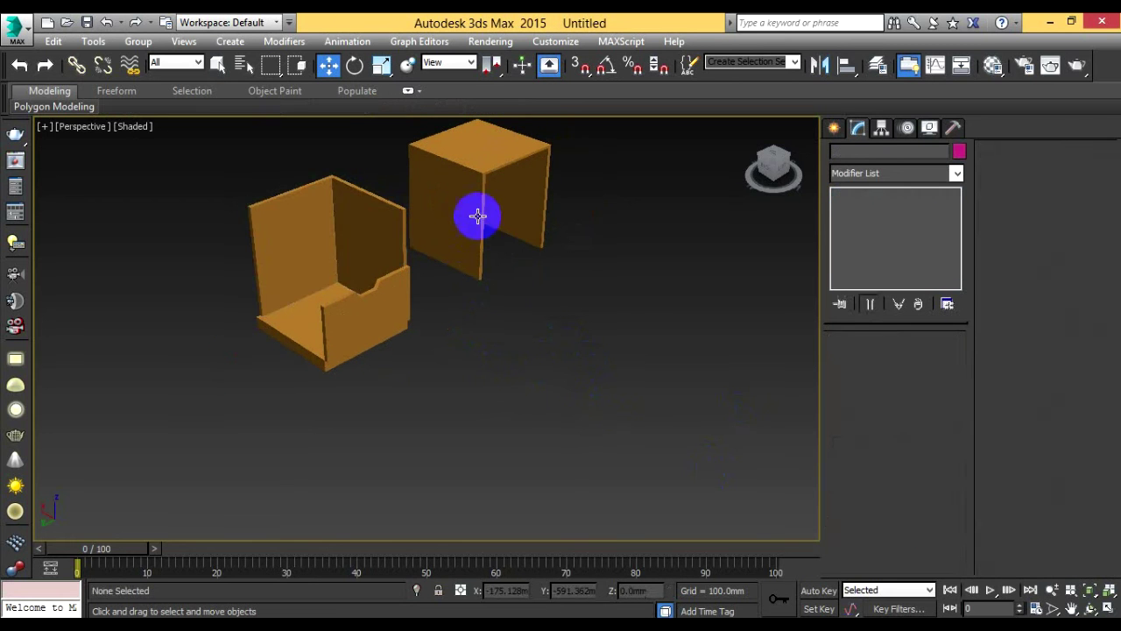
{"action": "left_click", "coordinate": [477, 210]}
{"action": "mouse_move", "coordinate": [631, 295]}
{"action": "middle_mouse_down", "text": "alt"}
{"action": "mouse_move", "coordinate": [605, 310]}
{"action": "mouse_move", "coordinate": [641, 336]}
{"action": "mouse_move", "coordinate": [561, 336]}
{"action": "mouse_move", "coordinate": [546, 318]}
{"action": "middle_mouse_up", "text": "alt"}
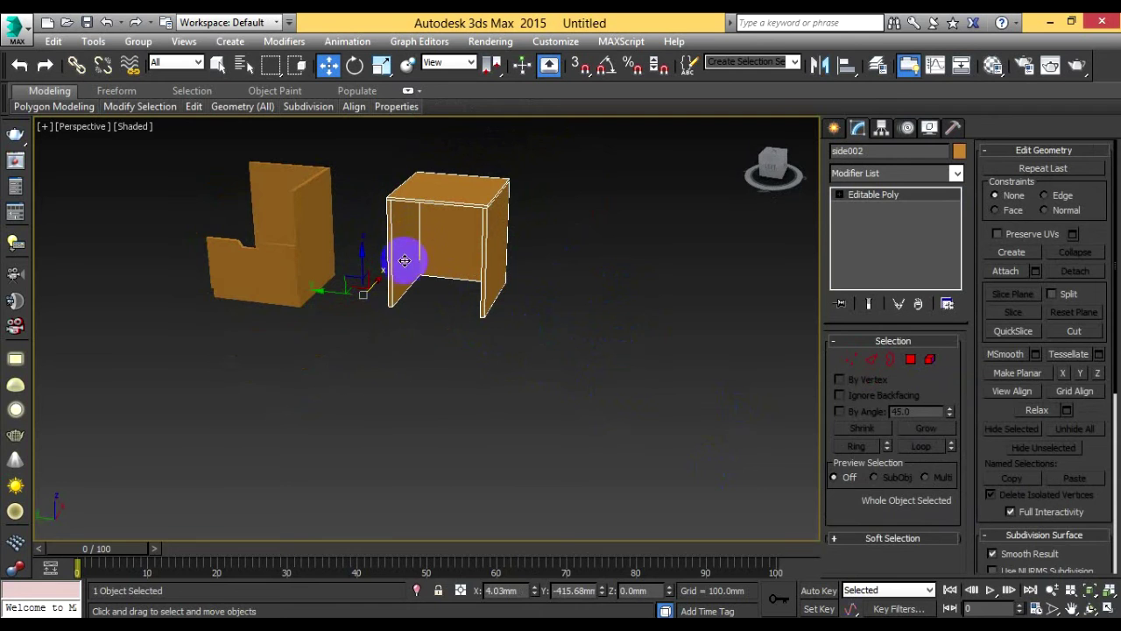
Step: Rotate side002 90° about its Y axis via the transform type-in
{"action": "left_click", "coordinate": [574, 591]}
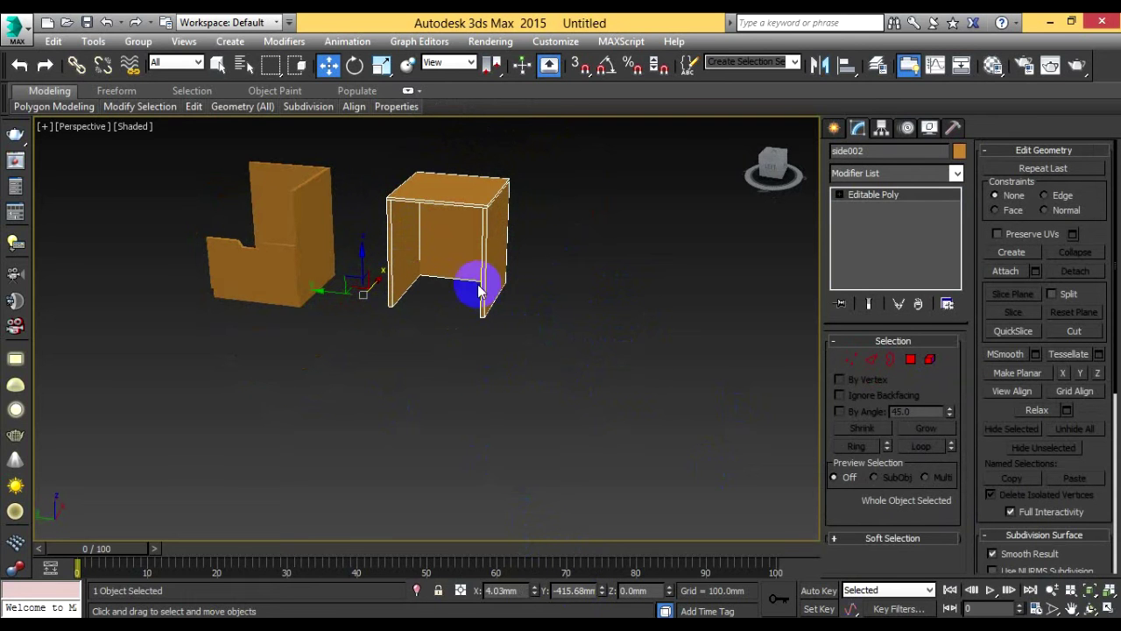
{"action": "left_click", "coordinate": [485, 245]}
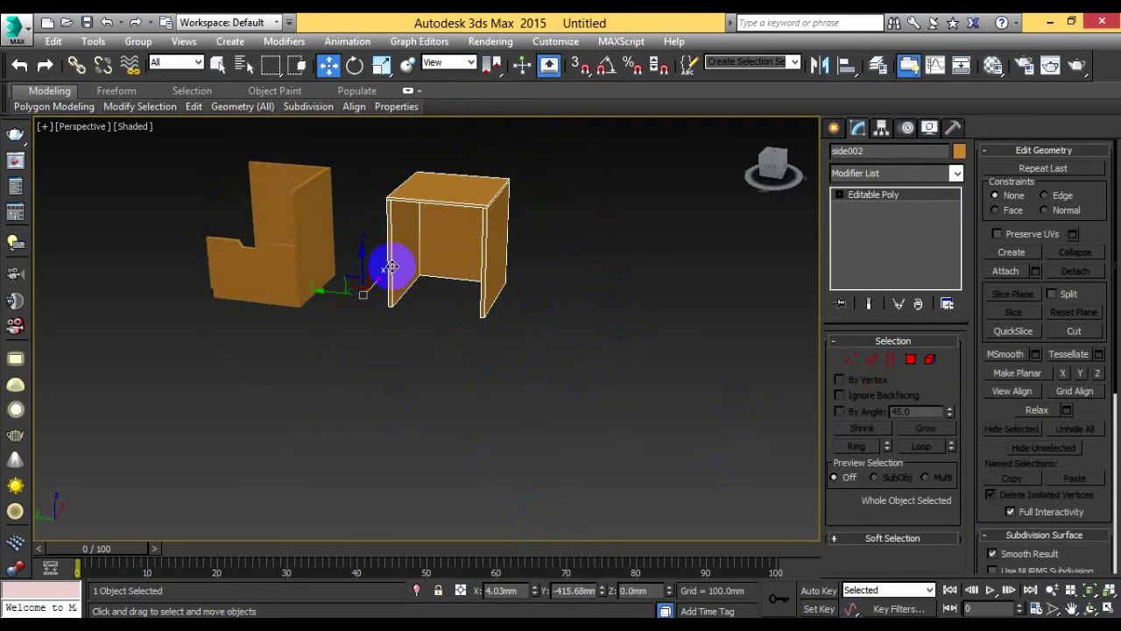
{"action": "left_click", "coordinate": [355, 67]}
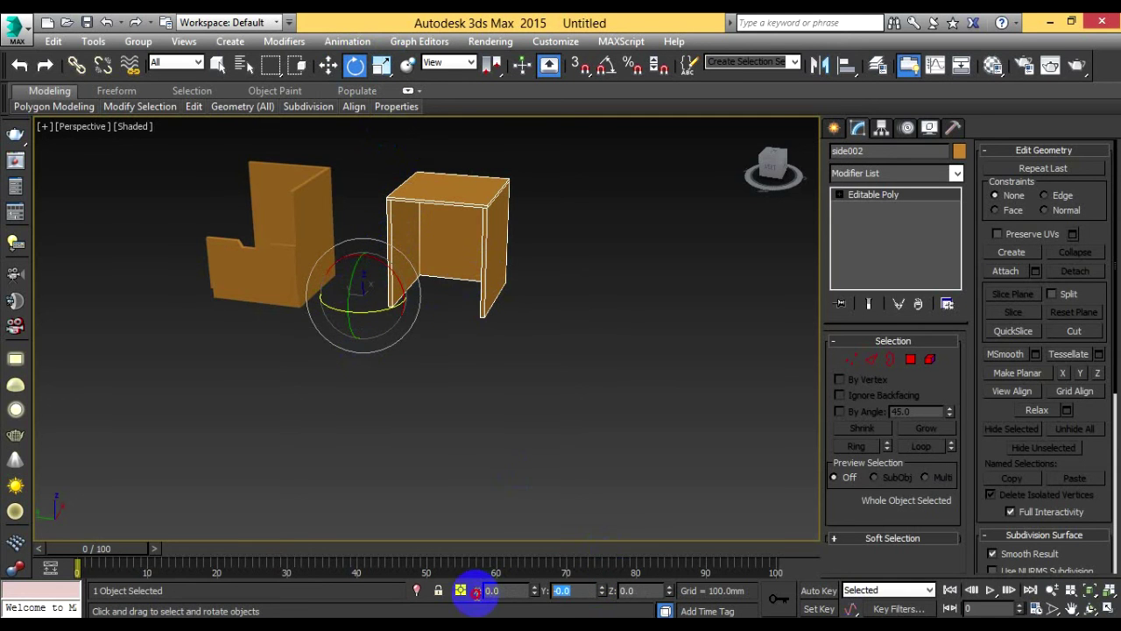
{"action": "type", "text": "0"}
{"action": "key", "text": "Return"}
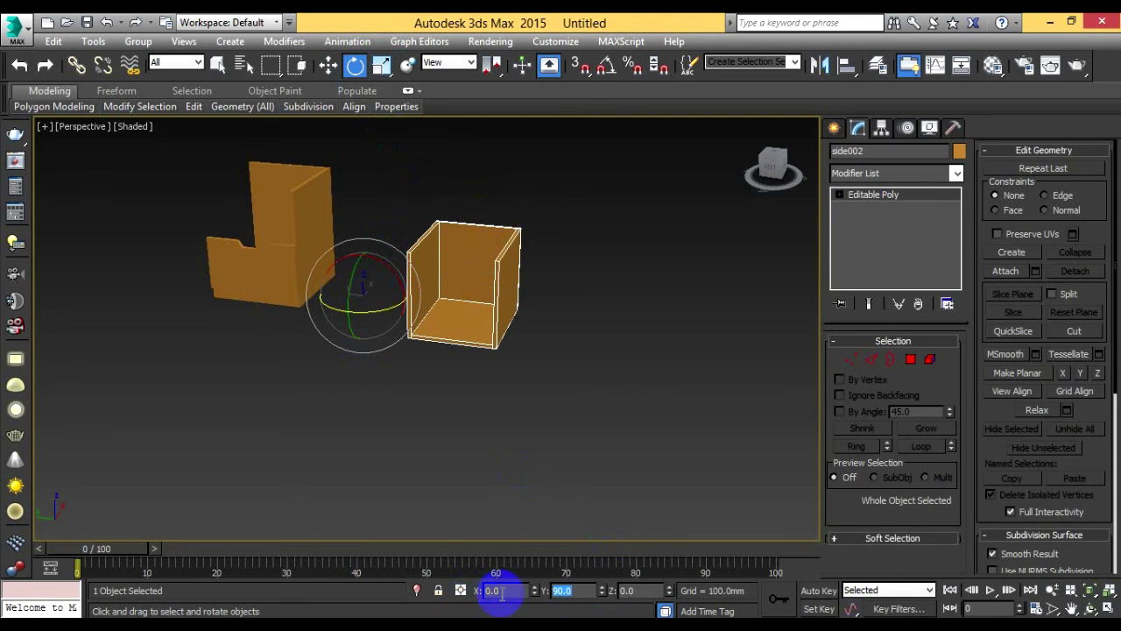
{"action": "left_click", "coordinate": [538, 344]}
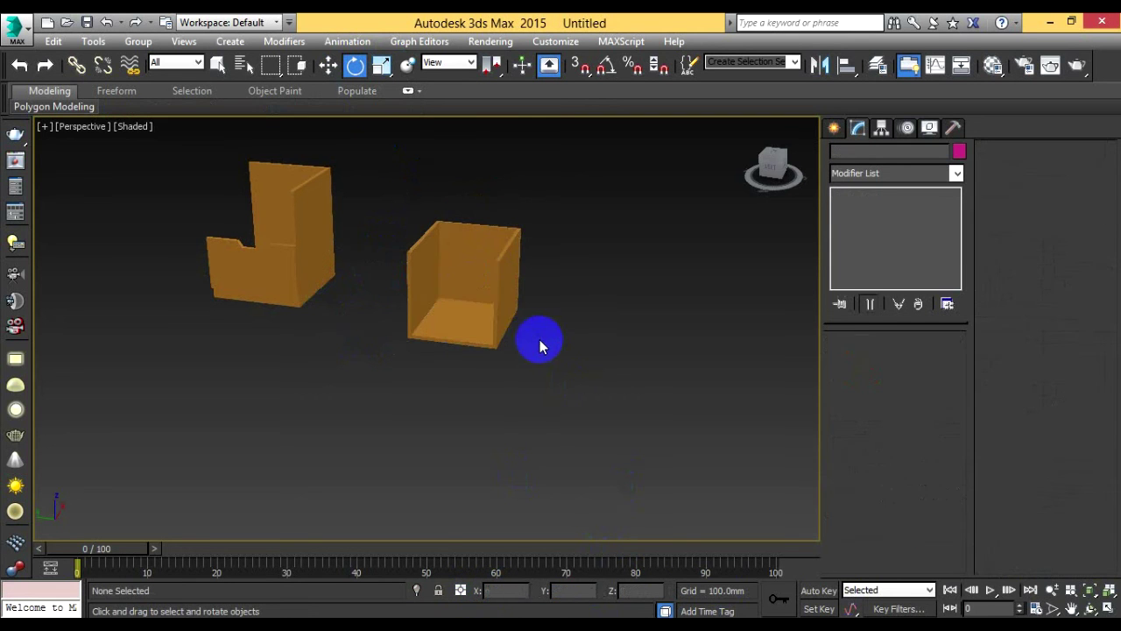
{"action": "left_click", "coordinate": [490, 303]}
Step: Scale side002 uniformly to 50% with percent snap enabled
{"action": "left_click", "coordinate": [381, 65]}
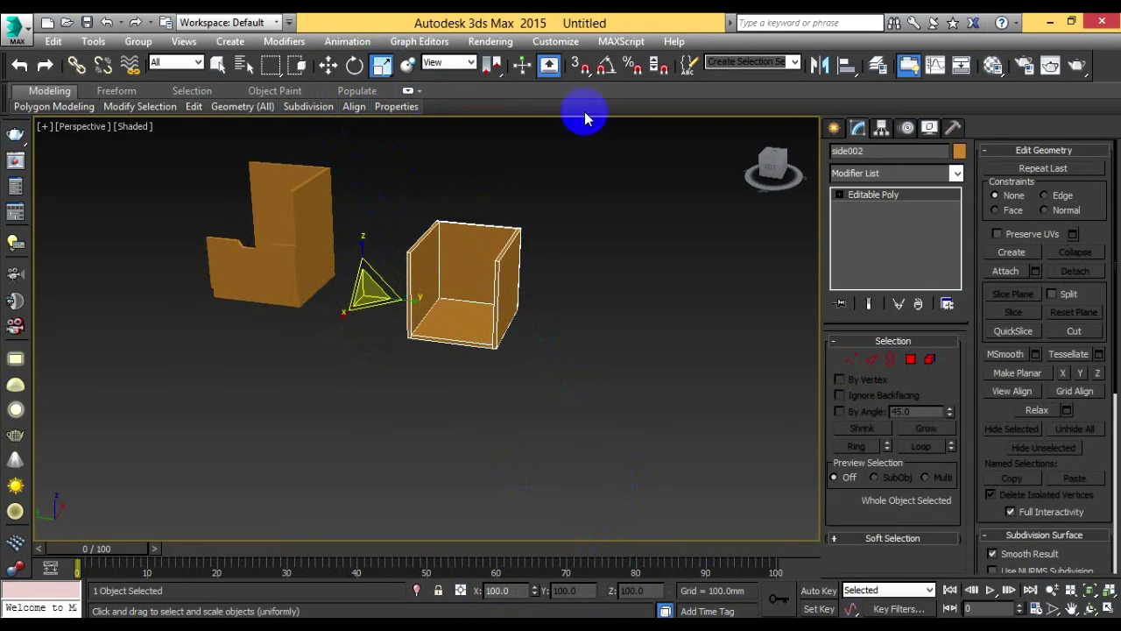
{"action": "left_click", "coordinate": [637, 66]}
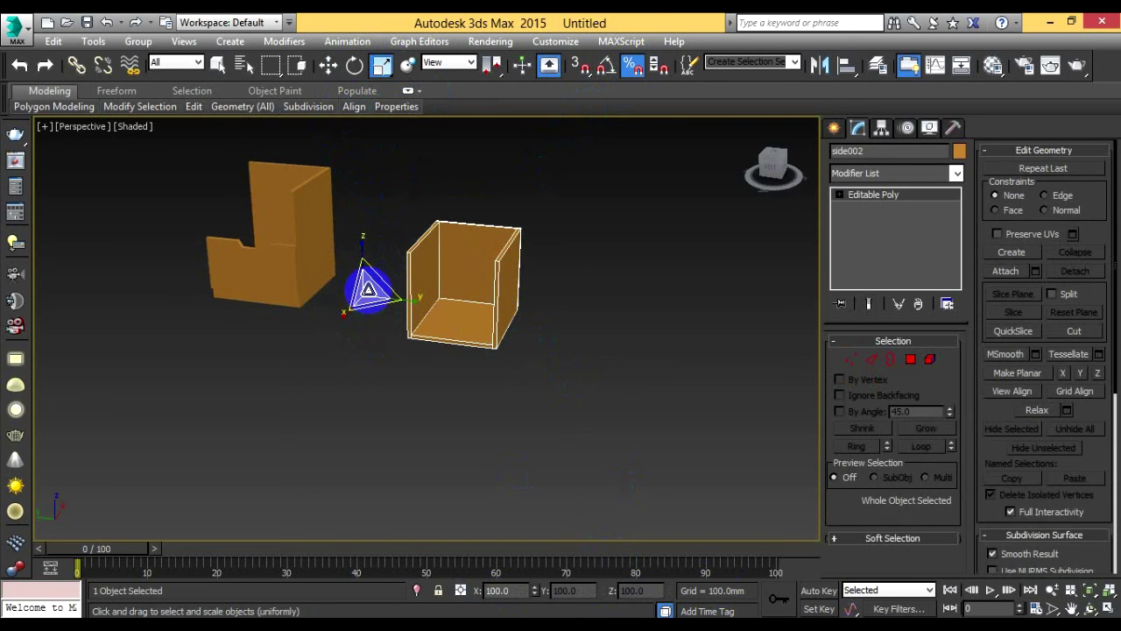
{"action": "left_click_drag", "start_coordinate": [366, 309], "coordinate": [363, 321]}
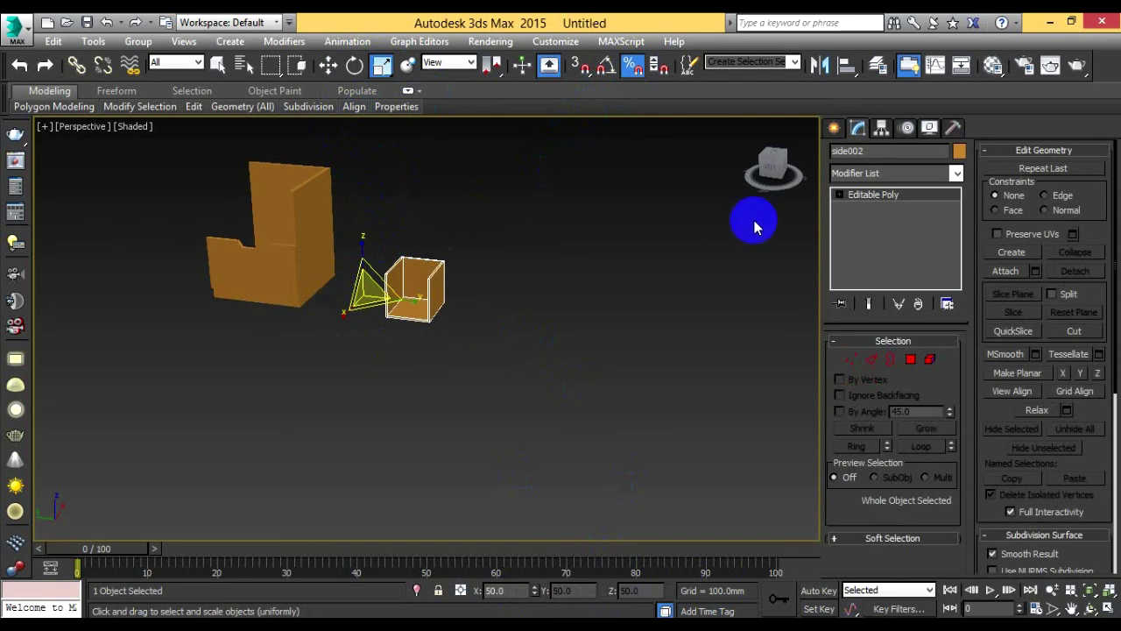
Step: Move the small box left and up into the L-shaped cabinet frame
{"action": "left_click", "coordinate": [326, 66]}
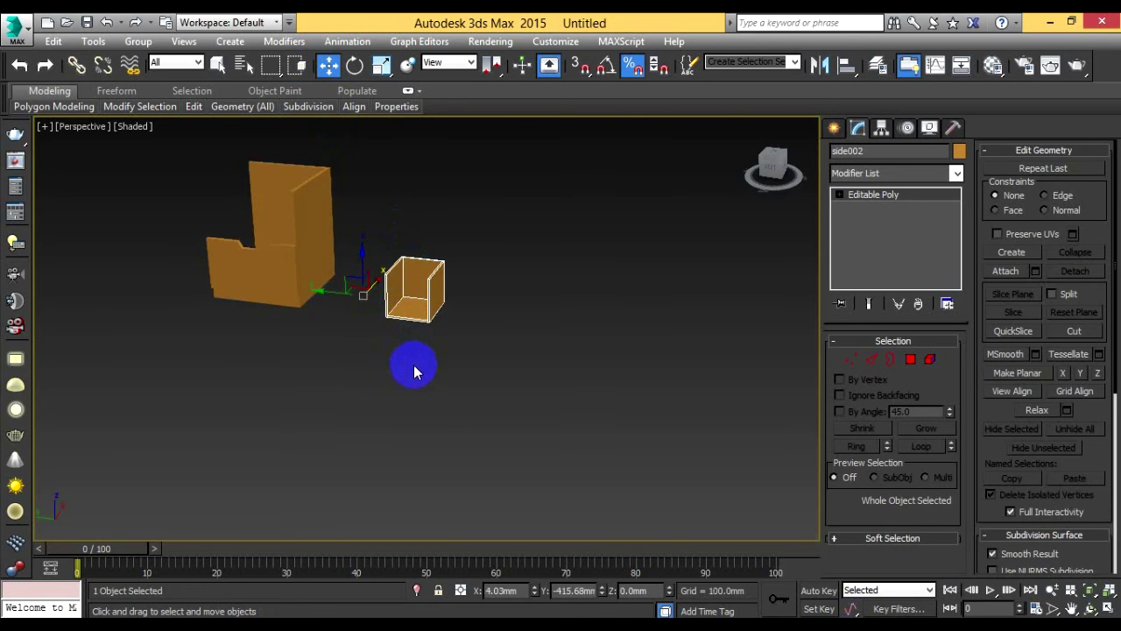
{"action": "middle_click_drag", "start_coordinate": [407, 362], "coordinate": [445, 375], "text": "alt"}
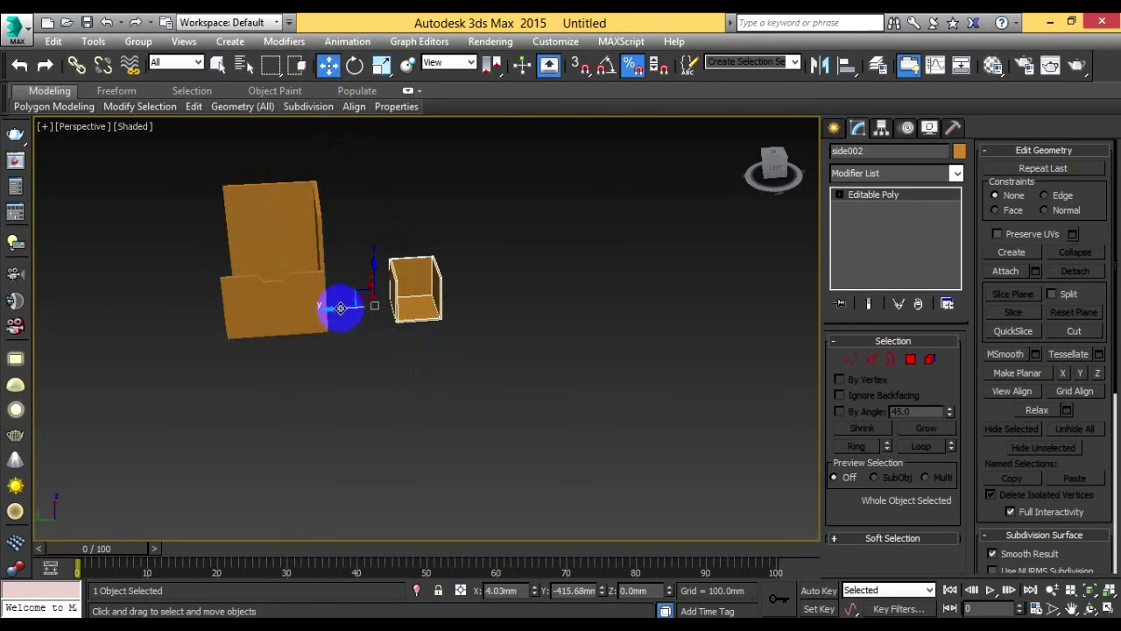
{"action": "left_click_drag", "start_coordinate": [340, 308], "coordinate": [195, 313]}
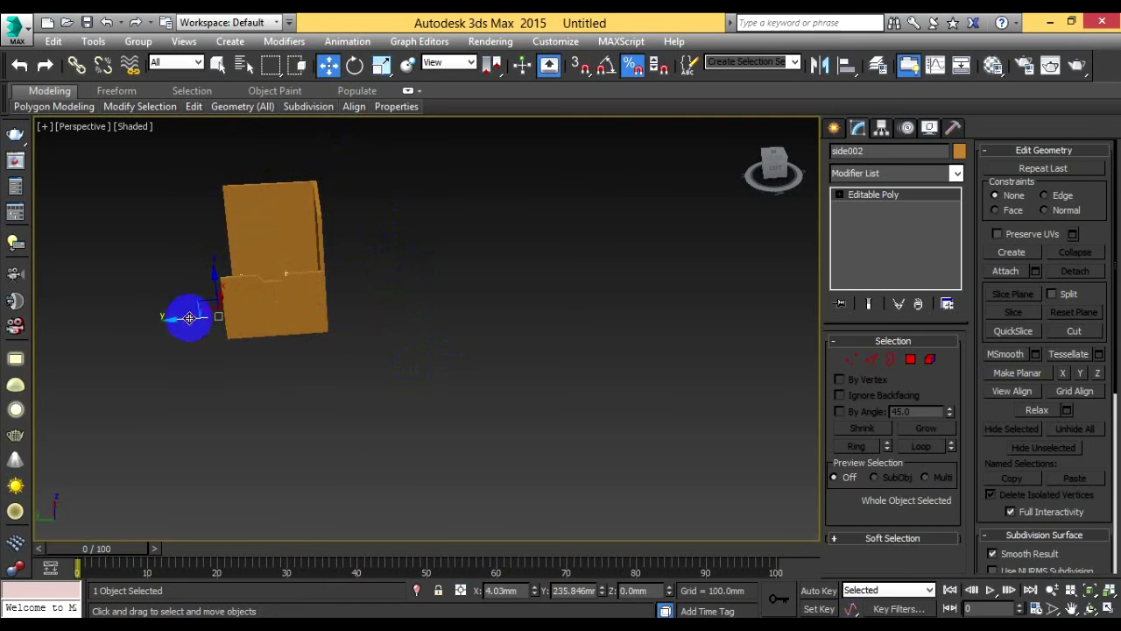
{"action": "middle_click_drag", "start_coordinate": [225, 351], "coordinate": [363, 355], "text": "alt"}
{"action": "left_click_drag", "start_coordinate": [289, 266], "coordinate": [302, 247]}
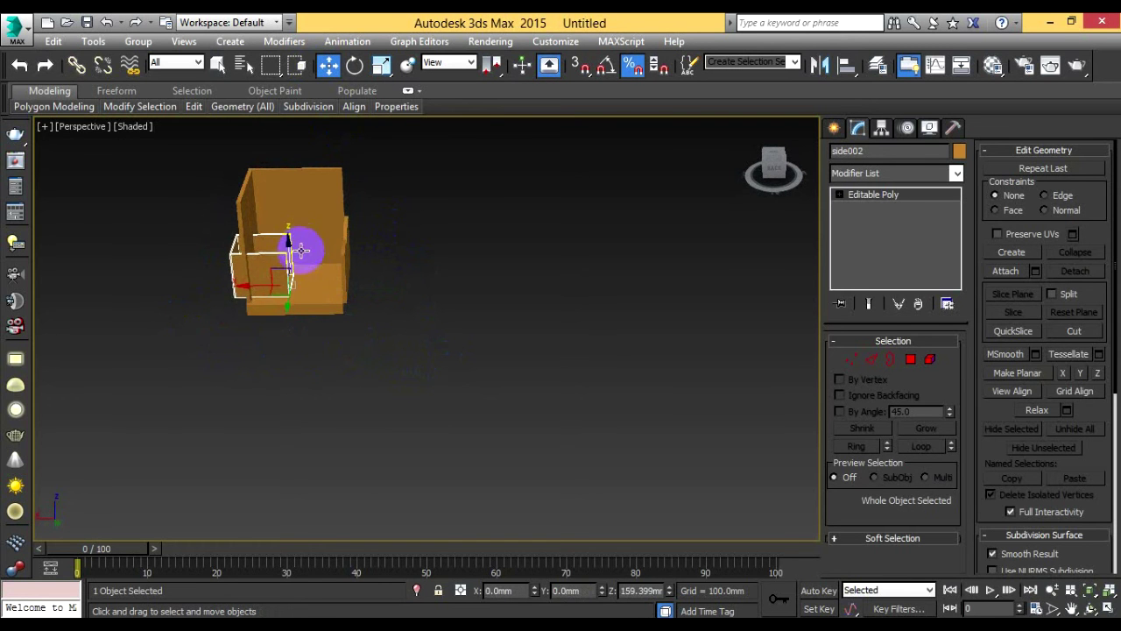
Step: Lower side002 onto the base and slide it into the lower opening, ending at X -224.03mm
{"action": "scroll", "coordinate": [289, 282], "scroll_direction": "up", "scroll_amount": 5}
{"action": "middle_click_drag", "start_coordinate": [398, 321], "coordinate": [382, 272], "text": "alt"}
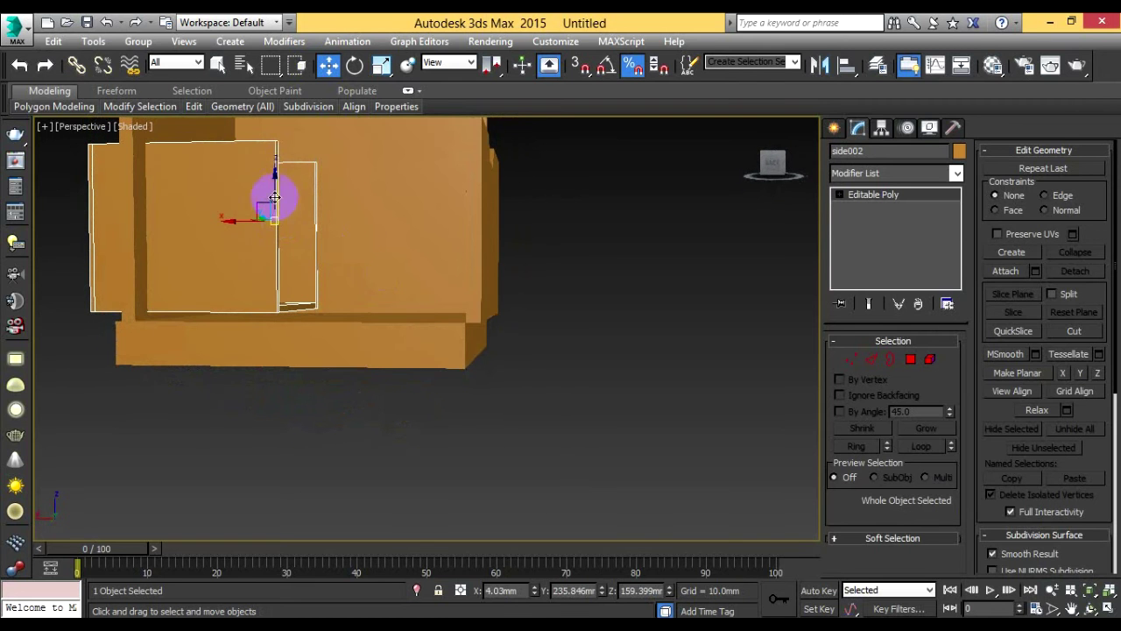
{"action": "left_click_drag", "start_coordinate": [275, 175], "coordinate": [275, 182]}
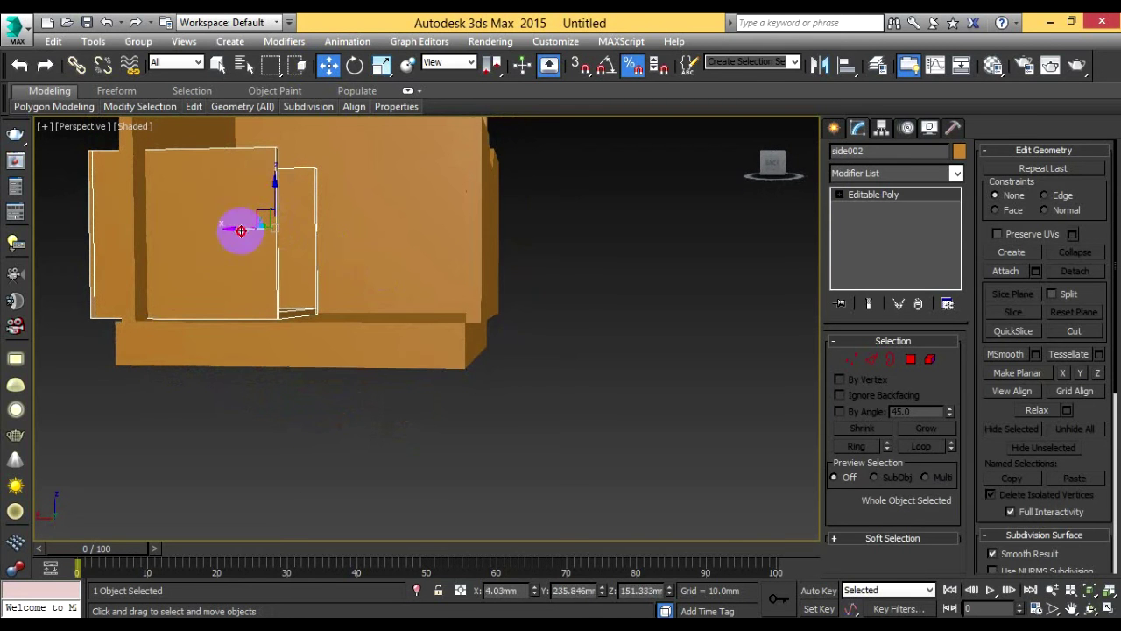
{"action": "left_click_drag", "start_coordinate": [241, 231], "coordinate": [438, 257]}
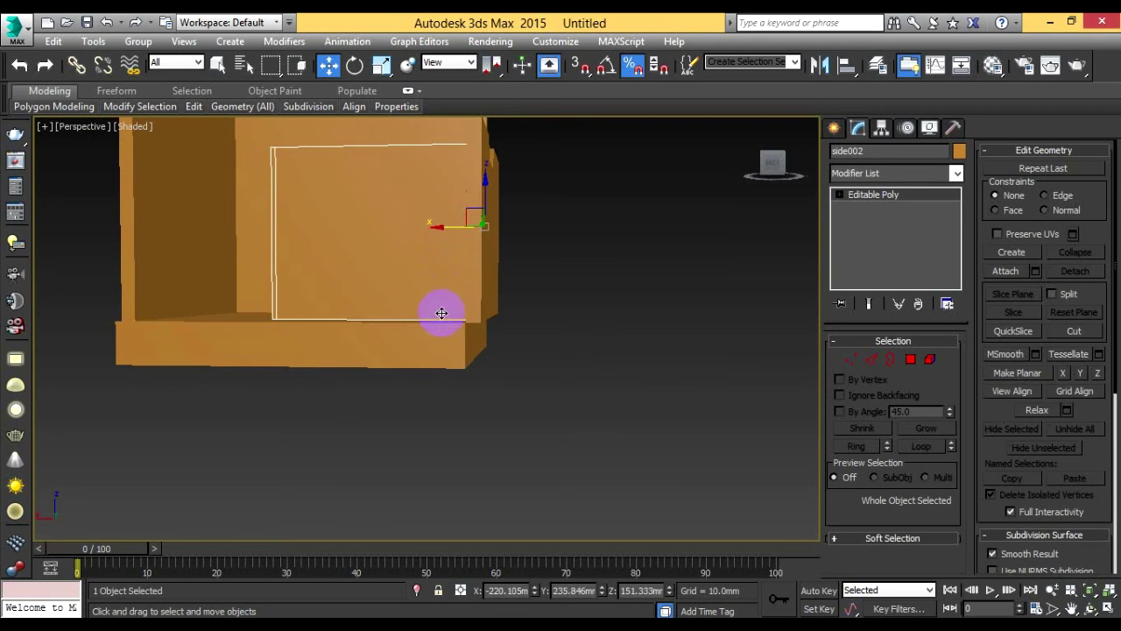
{"action": "mouse_move", "coordinate": [358, 345]}
{"action": "middle_mouse_down", "text": "alt"}
{"action": "mouse_move", "coordinate": [431, 418]}
{"action": "mouse_move", "coordinate": [398, 418]}
{"action": "middle_mouse_up", "text": "alt"}
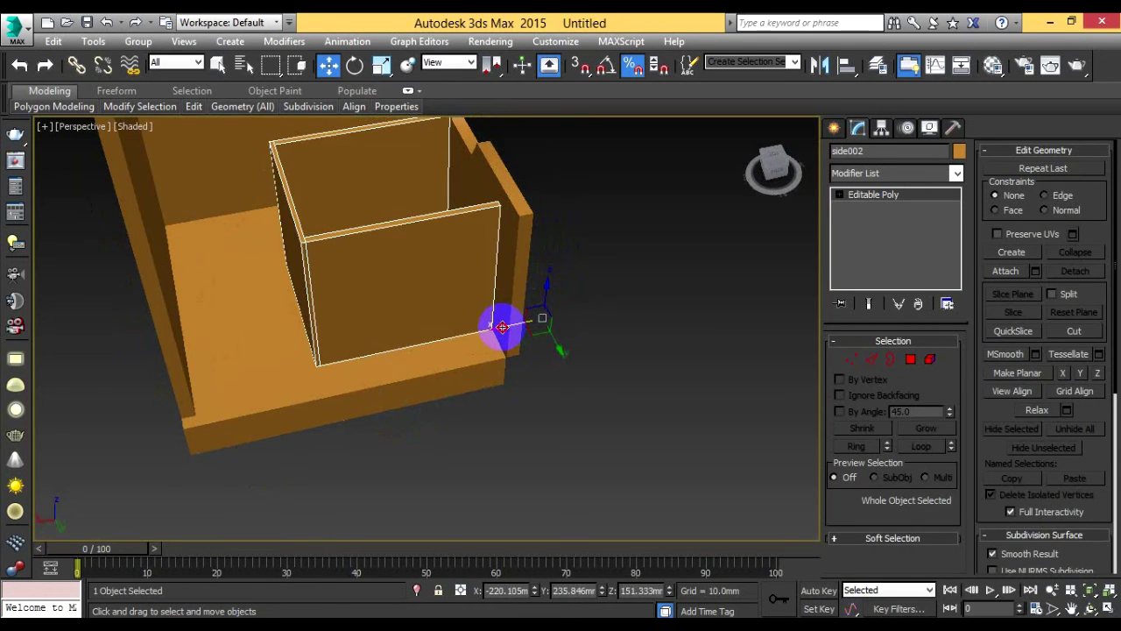
{"action": "left_click_drag", "start_coordinate": [505, 326], "coordinate": [506, 327]}
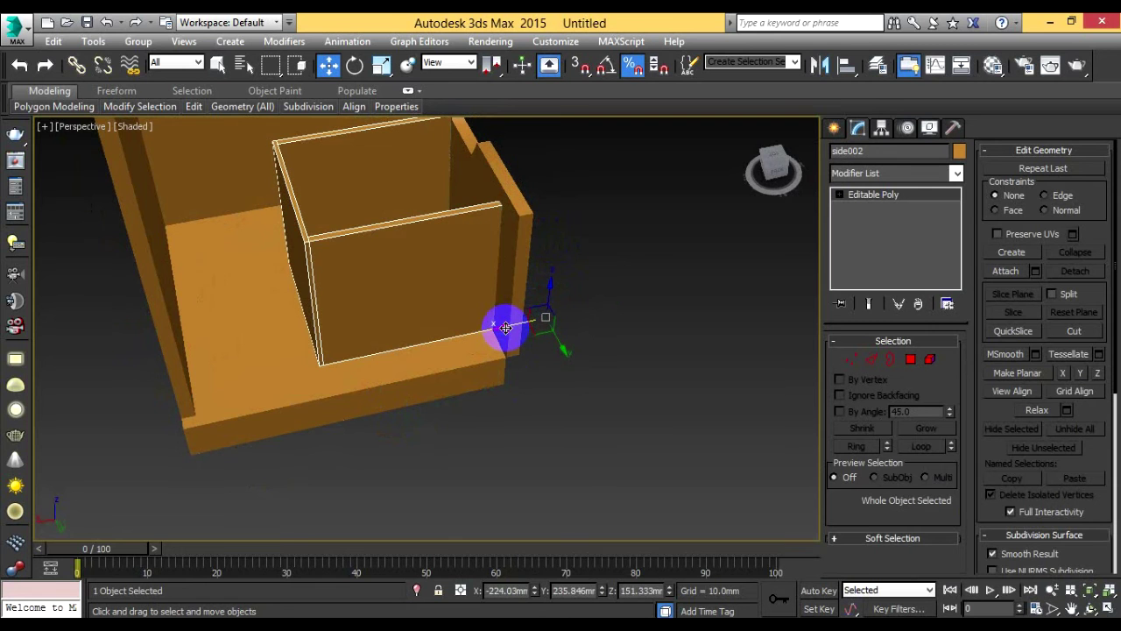
{"action": "mouse_move", "coordinate": [619, 368]}
{"action": "middle_mouse_down", "text": "alt"}
{"action": "mouse_move", "coordinate": [455, 388]}
{"action": "mouse_move", "coordinate": [508, 385]}
{"action": "middle_mouse_up", "text": "alt"}
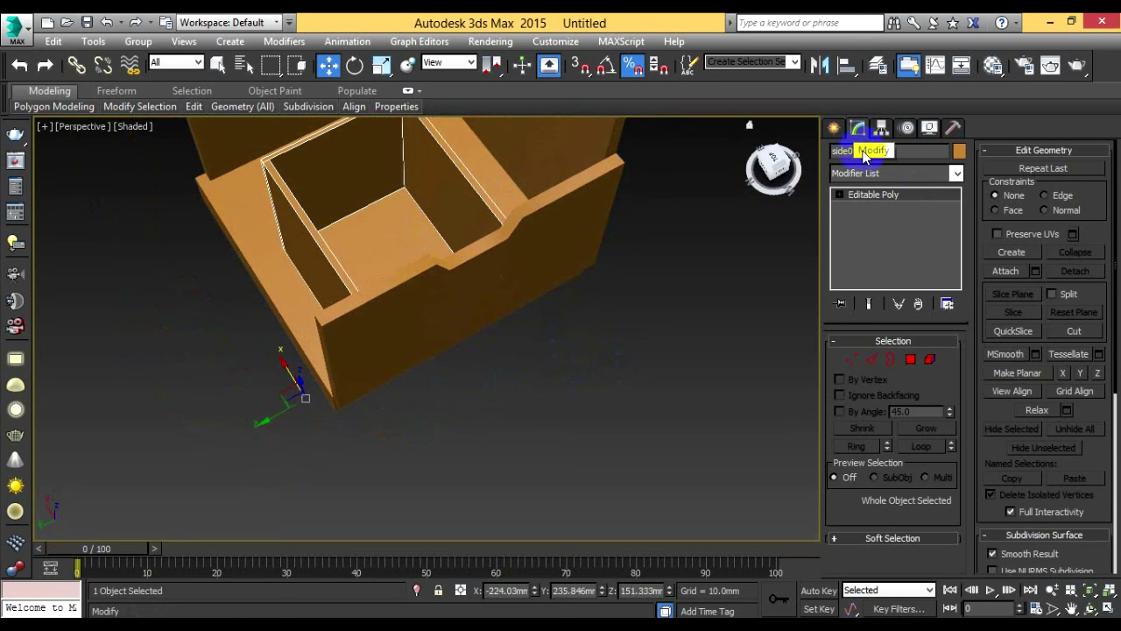
Step: With Affect Pivot Only on, centre side002's pivot on the object
{"action": "left_click", "coordinate": [380, 300]}
{"action": "left_click", "coordinate": [289, 390]}
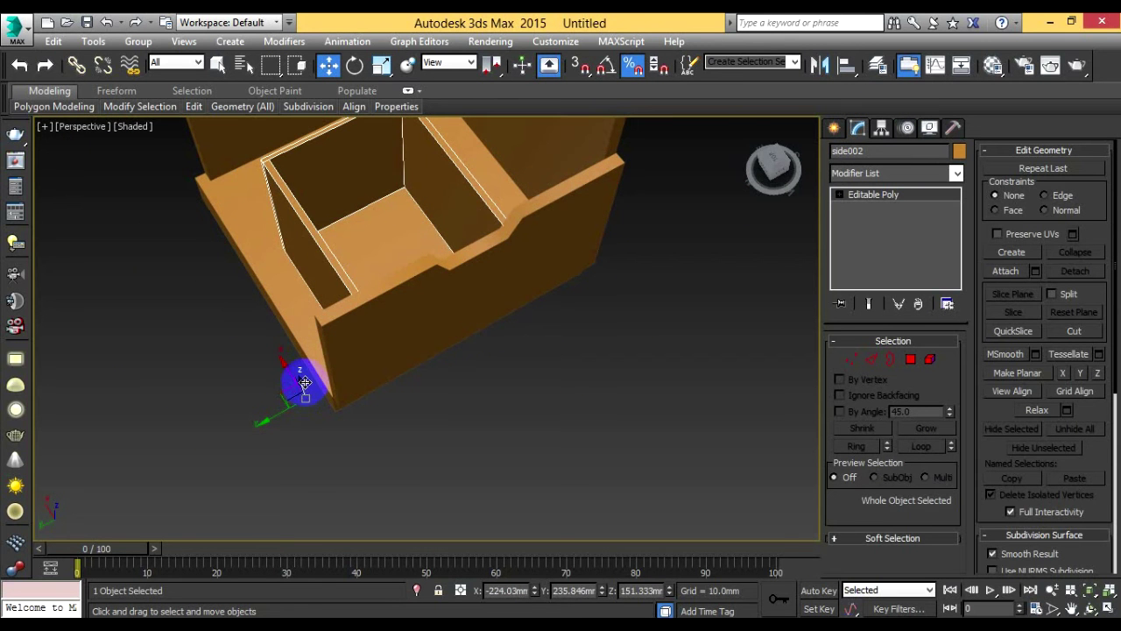
{"action": "middle_click_drag", "start_coordinate": [518, 408], "coordinate": [420, 348], "text": "alt"}
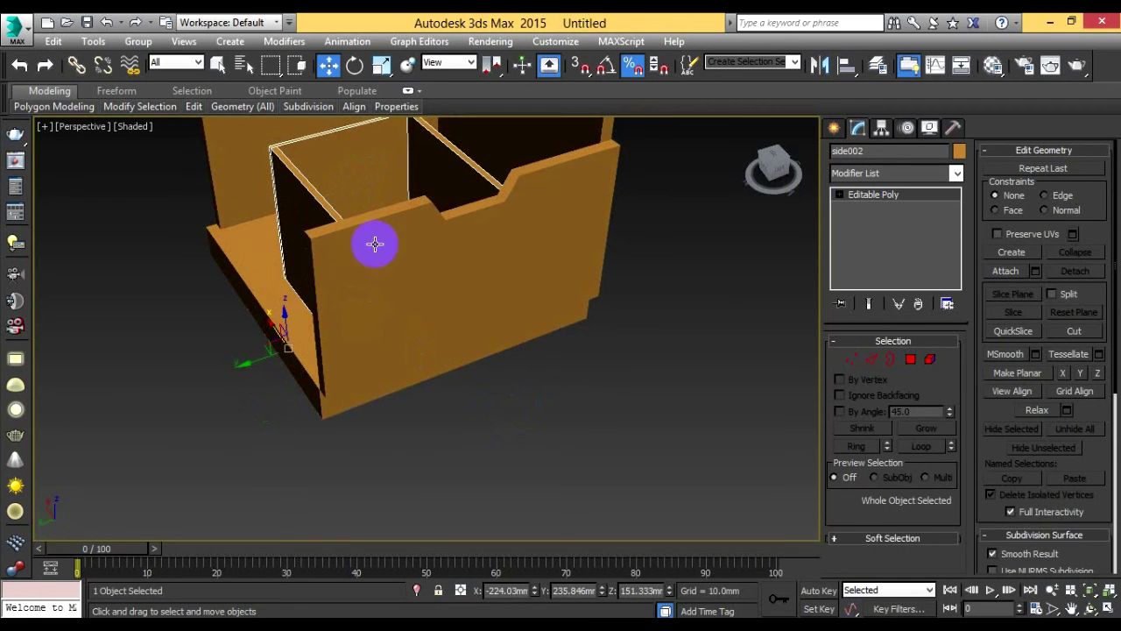
{"action": "left_click", "coordinate": [883, 129]}
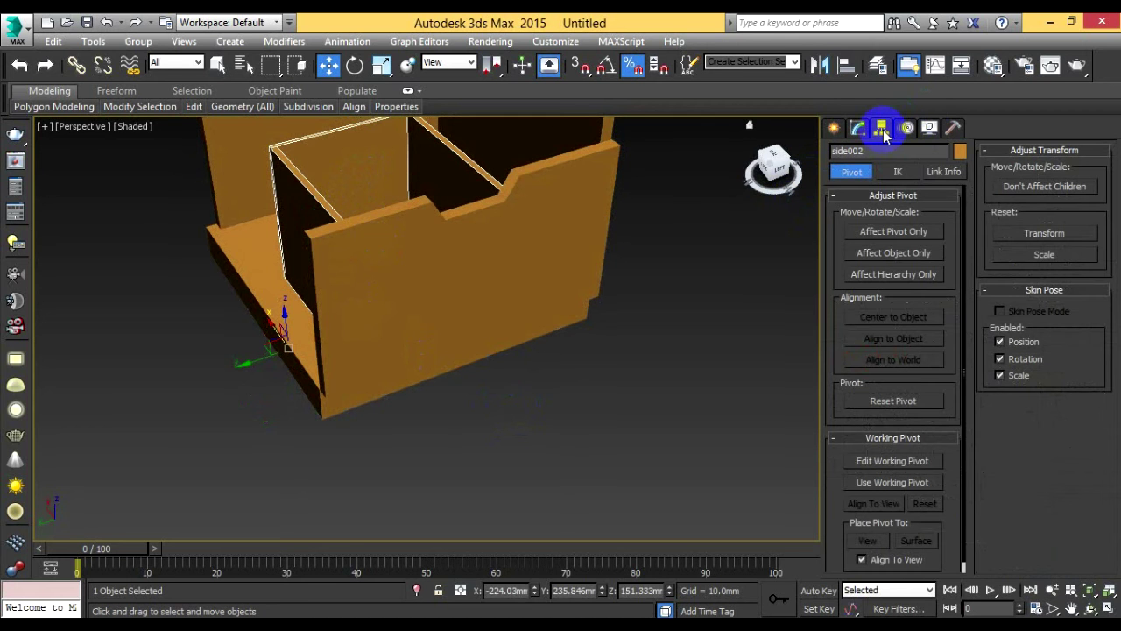
{"action": "left_click", "coordinate": [876, 238]}
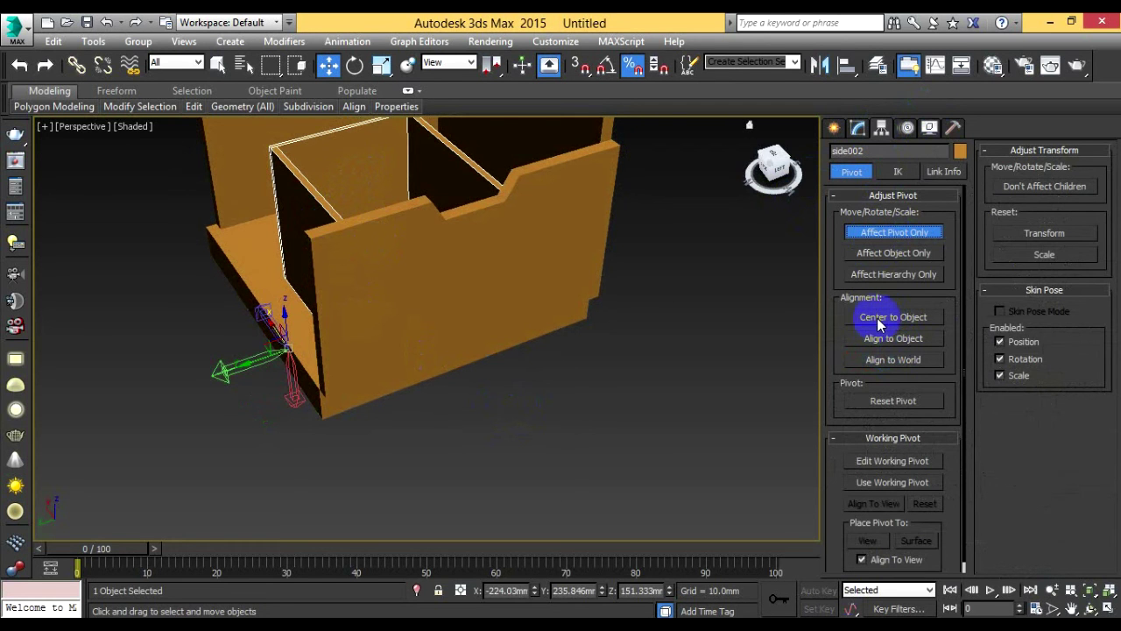
{"action": "left_click", "coordinate": [900, 319]}
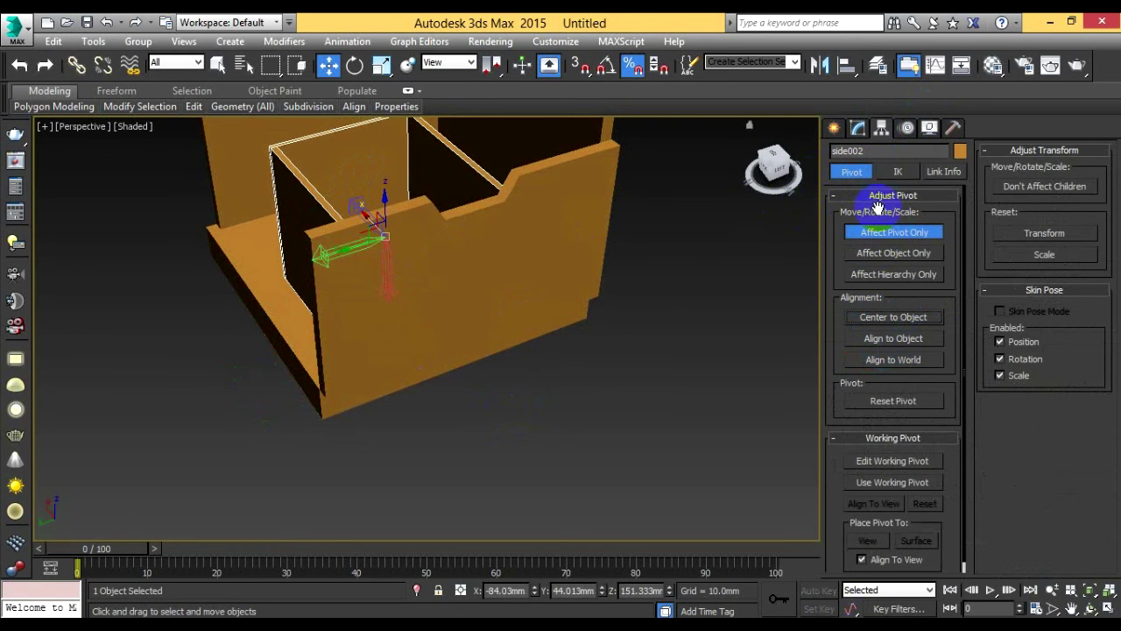
Step: Centre back001's pivot on the panel, then turn Affect Pivot Only off
{"action": "left_click", "coordinate": [883, 239]}
{"action": "left_click", "coordinate": [573, 191]}
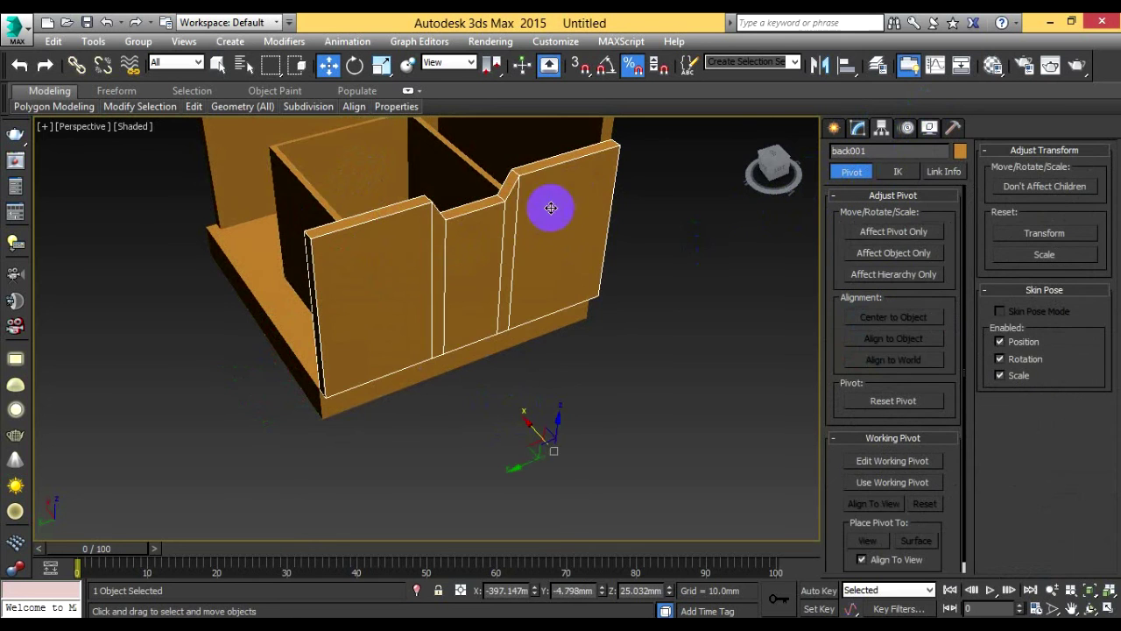
{"action": "left_click", "coordinate": [894, 233]}
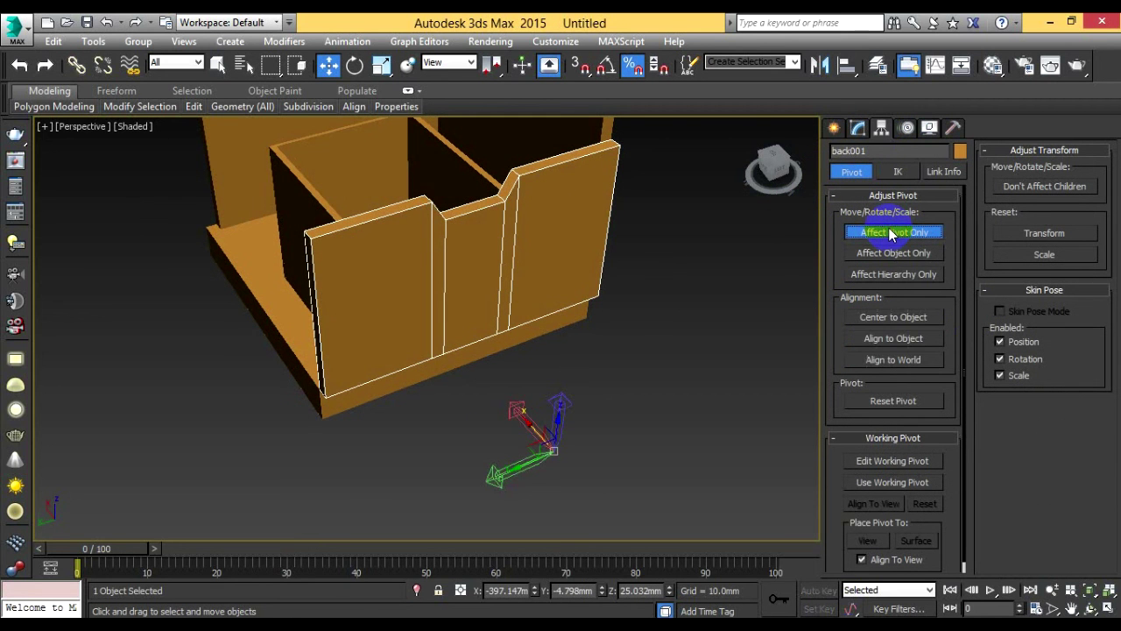
{"action": "left_click", "coordinate": [889, 319]}
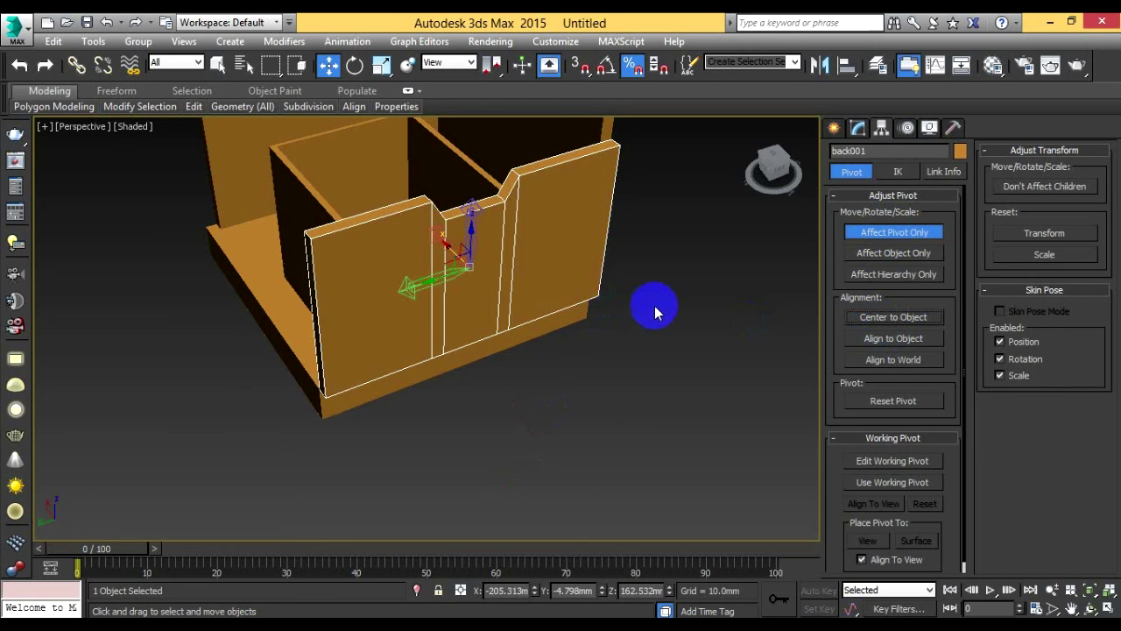
{"action": "mouse_move", "coordinate": [655, 305]}
{"action": "middle_mouse_down"}
{"action": "mouse_move", "coordinate": [638, 356]}
{"action": "mouse_move", "coordinate": [623, 342]}
{"action": "middle_mouse_up"}
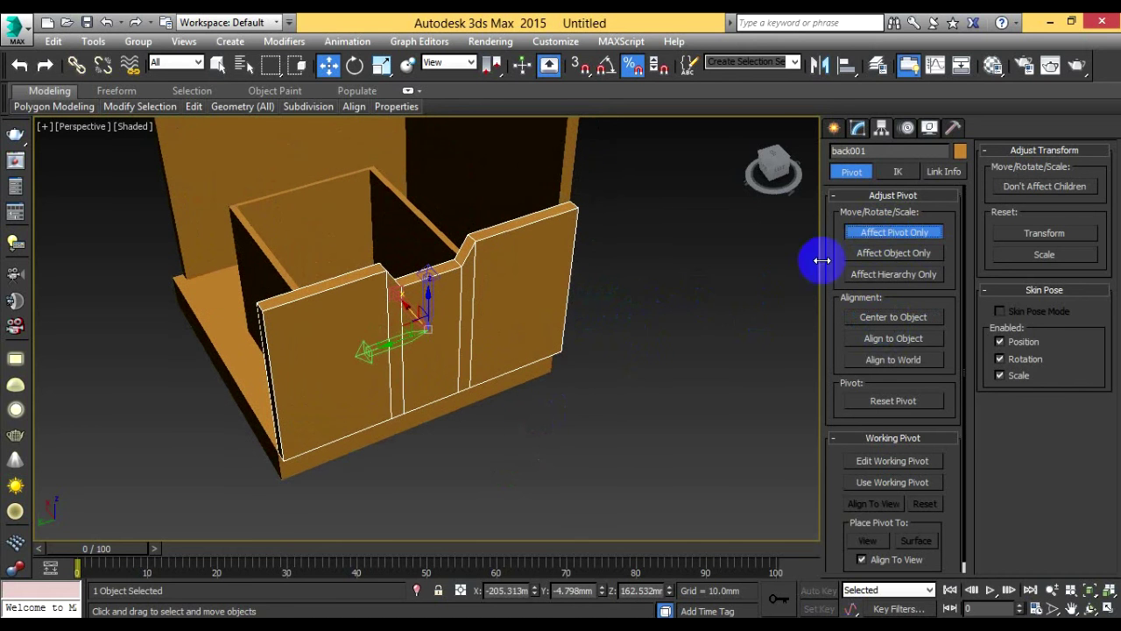
{"action": "left_click", "coordinate": [588, 308]}
{"action": "left_click", "coordinate": [511, 265]}
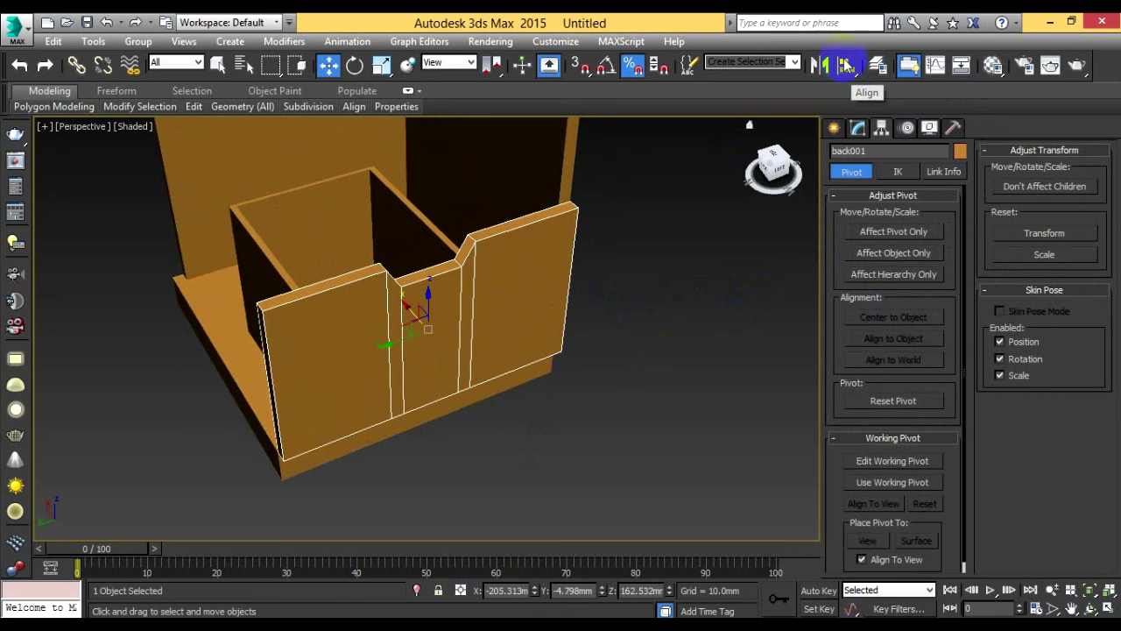
Step: Start an Align on the front panel toward the drawer box, then cancel it
{"action": "left_click", "coordinate": [846, 77]}
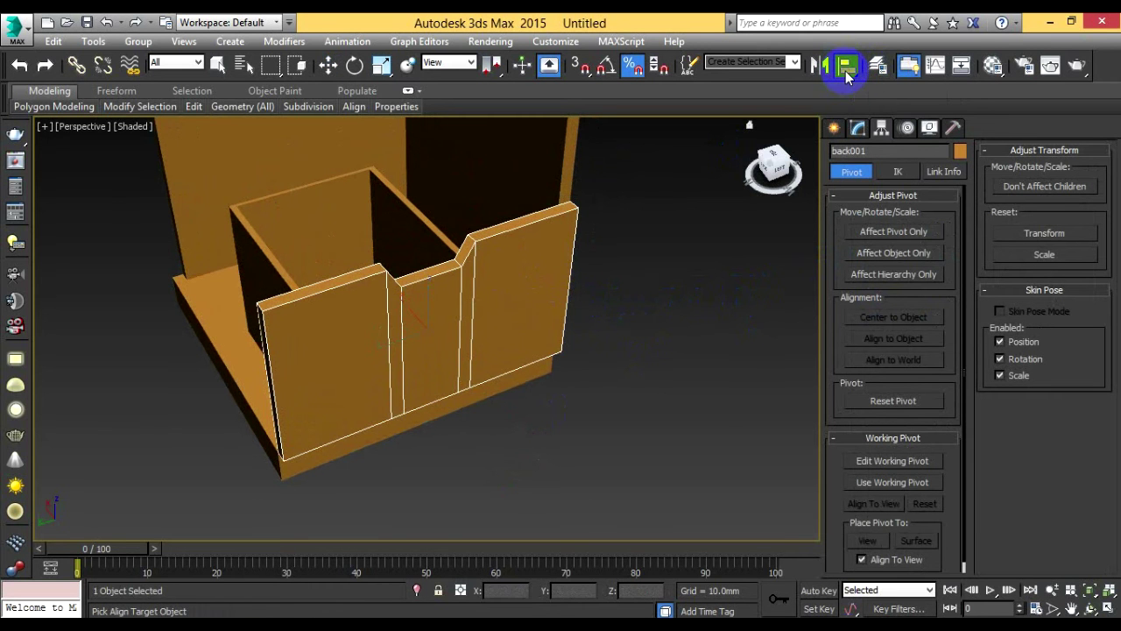
{"action": "left_click", "coordinate": [432, 233]}
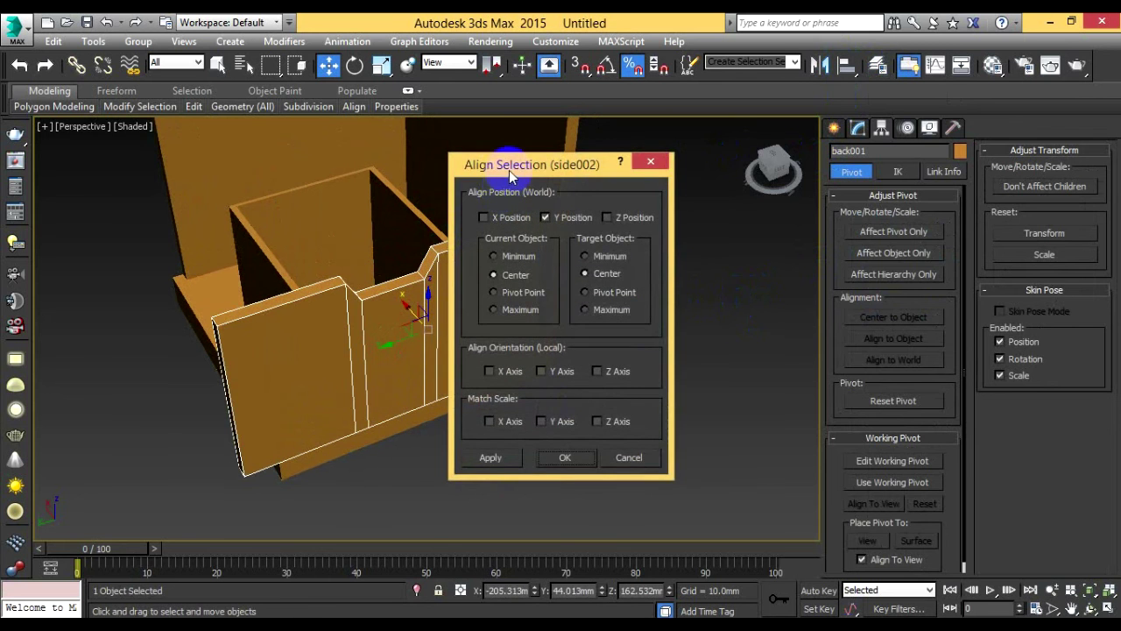
{"action": "mouse_move", "coordinate": [500, 155]}
{"action": "left_mouse_down"}
{"action": "mouse_move", "coordinate": [729, 250]}
{"action": "mouse_move", "coordinate": [648, 175]}
{"action": "left_mouse_up"}
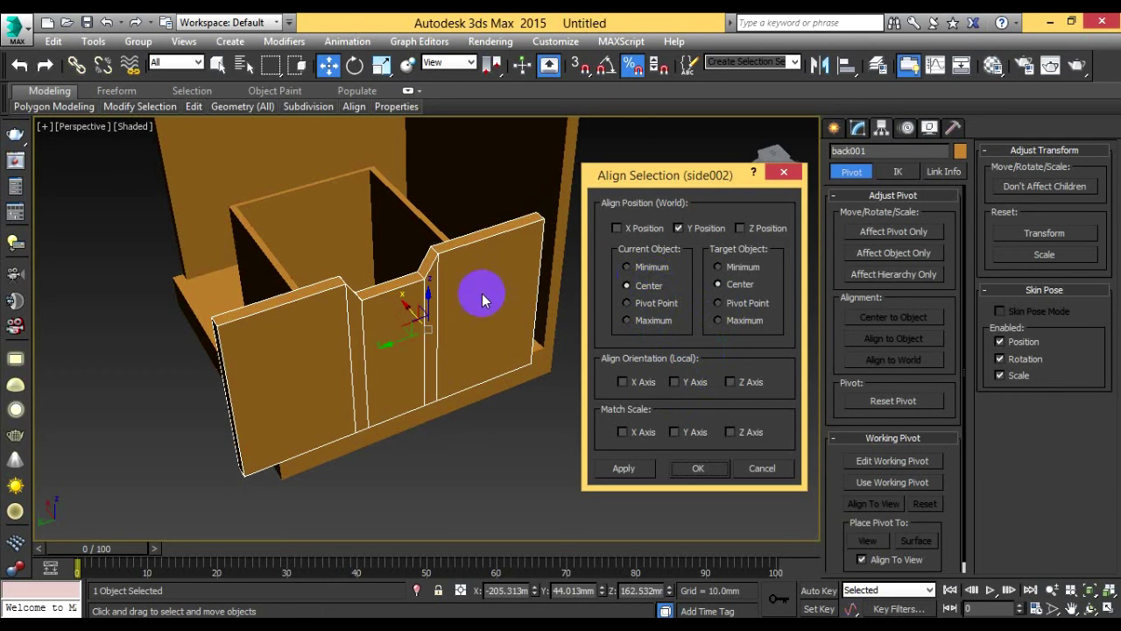
{"action": "left_click", "coordinate": [763, 474]}
Step: Align side002 to the front panel, centring it on the Y position only
{"action": "left_click", "coordinate": [436, 233]}
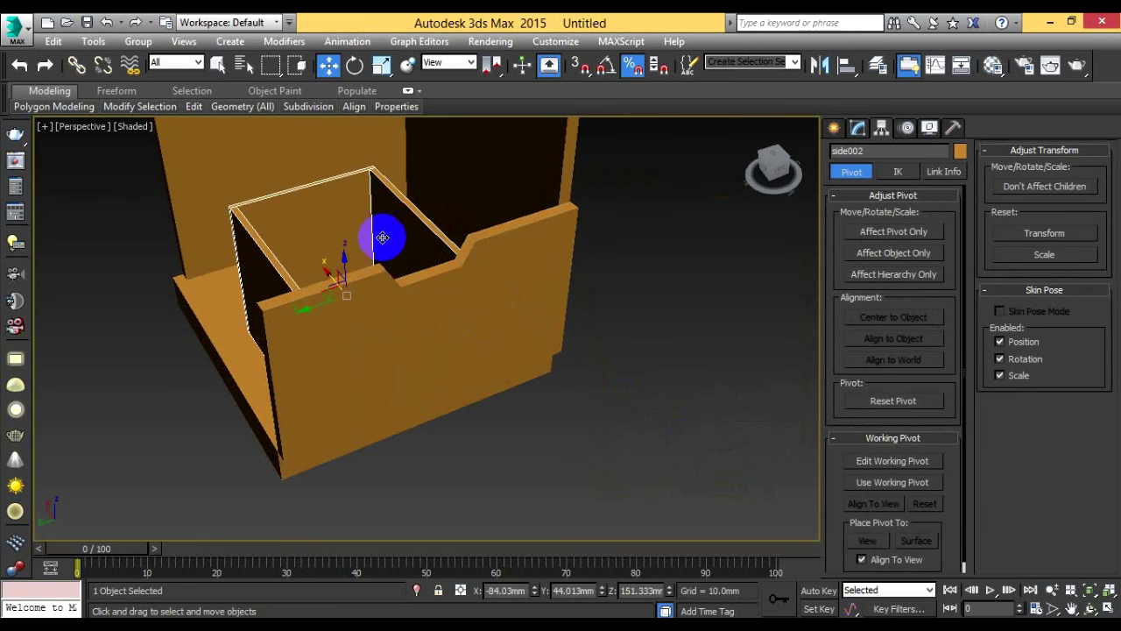
{"action": "left_click", "coordinate": [847, 65]}
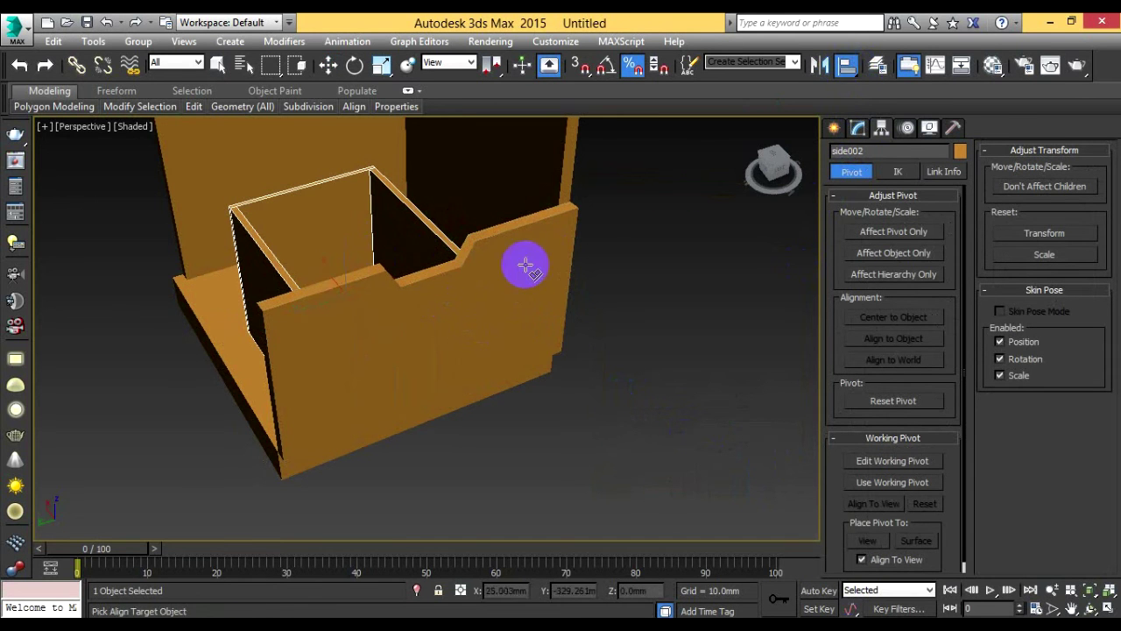
{"action": "left_click", "coordinate": [526, 264]}
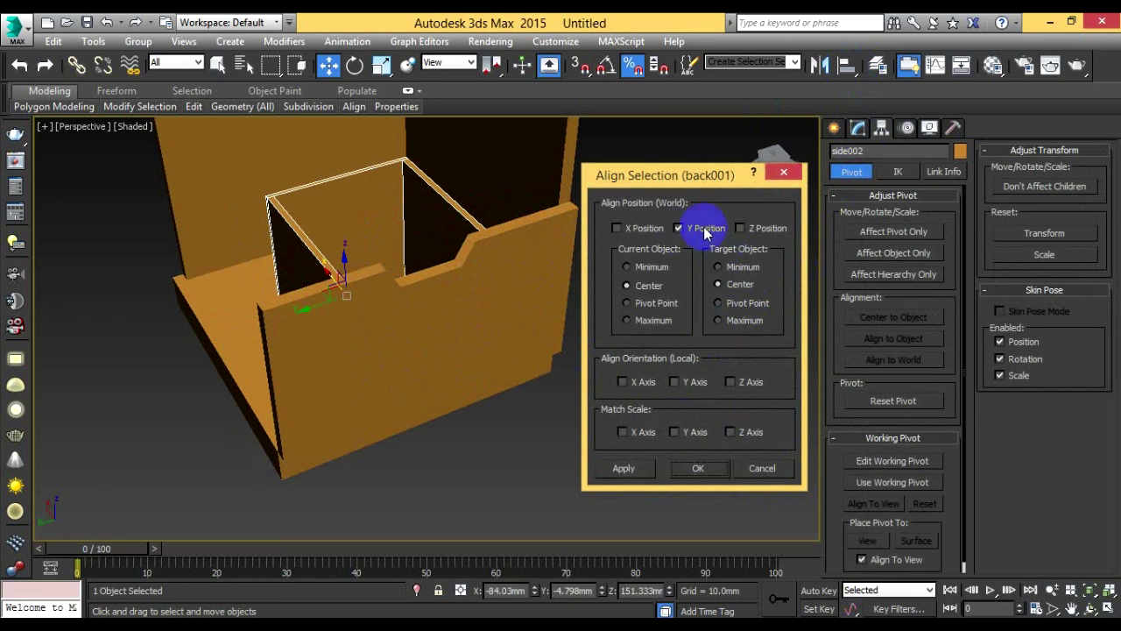
{"action": "left_click", "coordinate": [701, 471]}
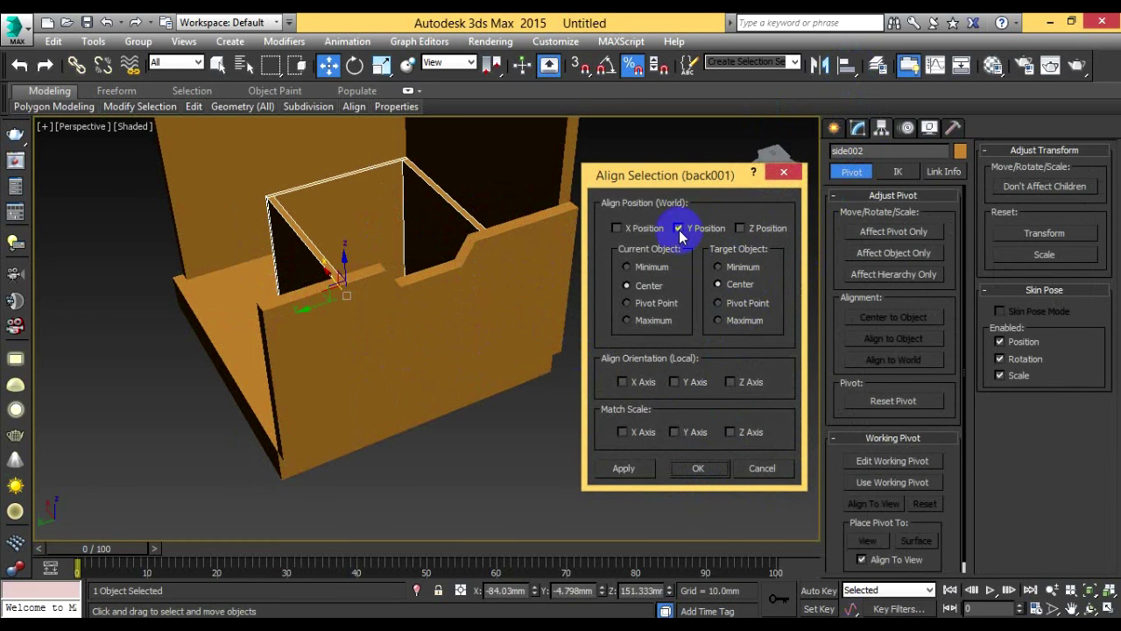
{"action": "left_click", "coordinate": [693, 470]}
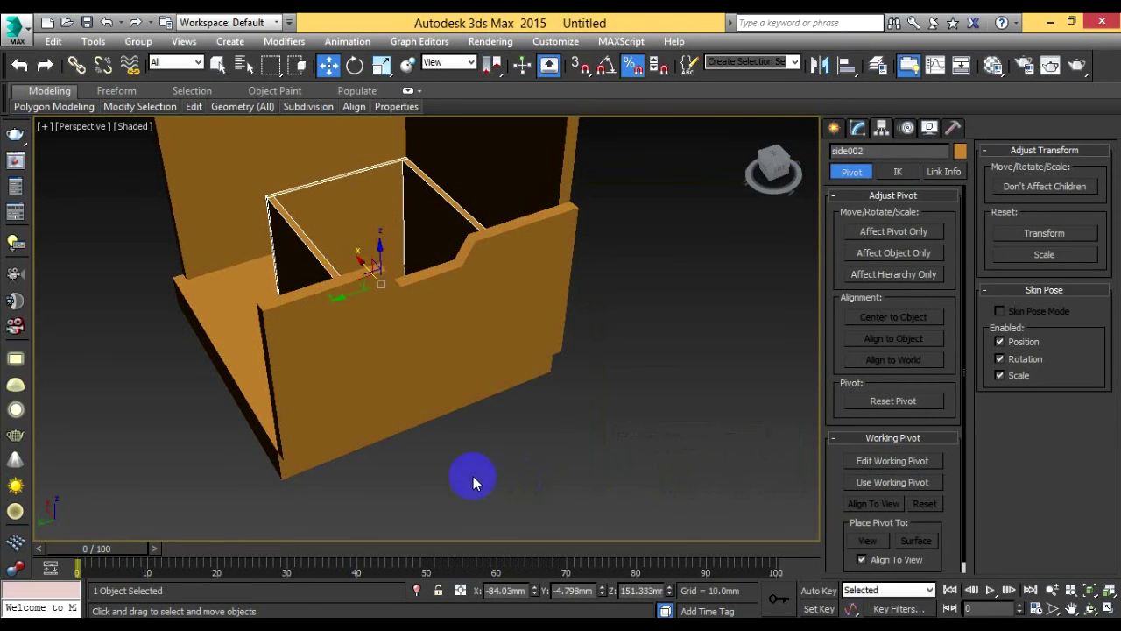
{"action": "mouse_move", "coordinate": [409, 412]}
{"action": "middle_mouse_down", "text": "alt"}
{"action": "mouse_move", "coordinate": [578, 393]}
{"action": "mouse_move", "coordinate": [500, 402]}
{"action": "mouse_move", "coordinate": [473, 415]}
{"action": "mouse_move", "coordinate": [461, 440]}
{"action": "mouse_move", "coordinate": [406, 426]}
{"action": "mouse_move", "coordinate": [458, 418]}
{"action": "mouse_move", "coordinate": [438, 431]}
{"action": "mouse_move", "coordinate": [458, 409]}
{"action": "mouse_move", "coordinate": [493, 429]}
{"action": "mouse_move", "coordinate": [560, 418]}
{"action": "middle_mouse_up", "text": "alt"}
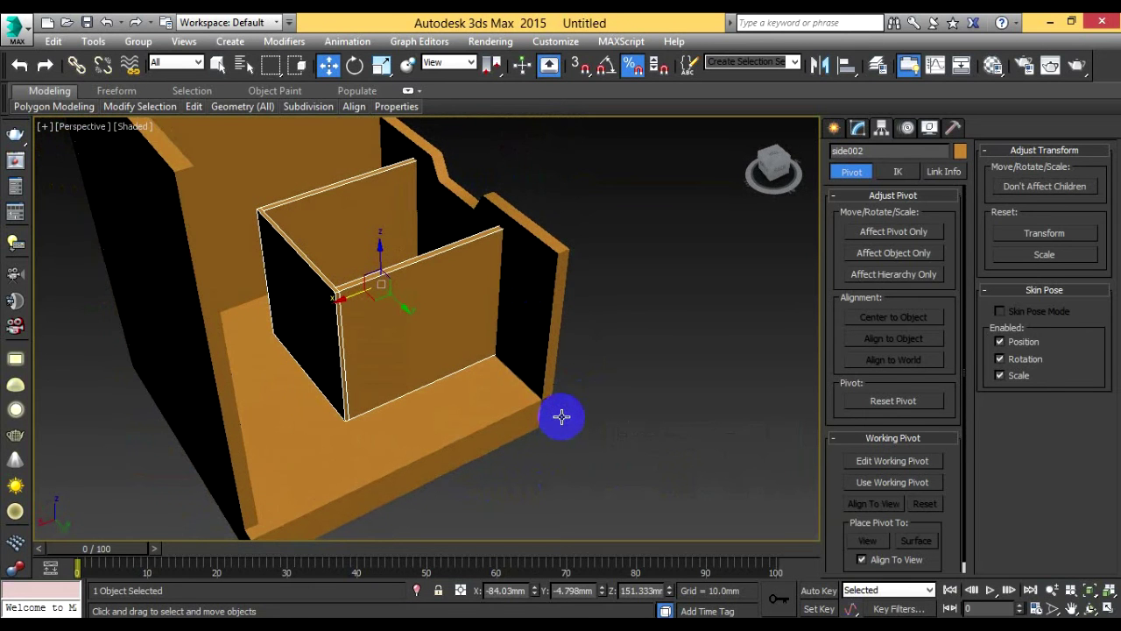
Step: Turn off Percent Snap and non-uniformly scale side002 wider along X
{"action": "left_click", "coordinate": [381, 64]}
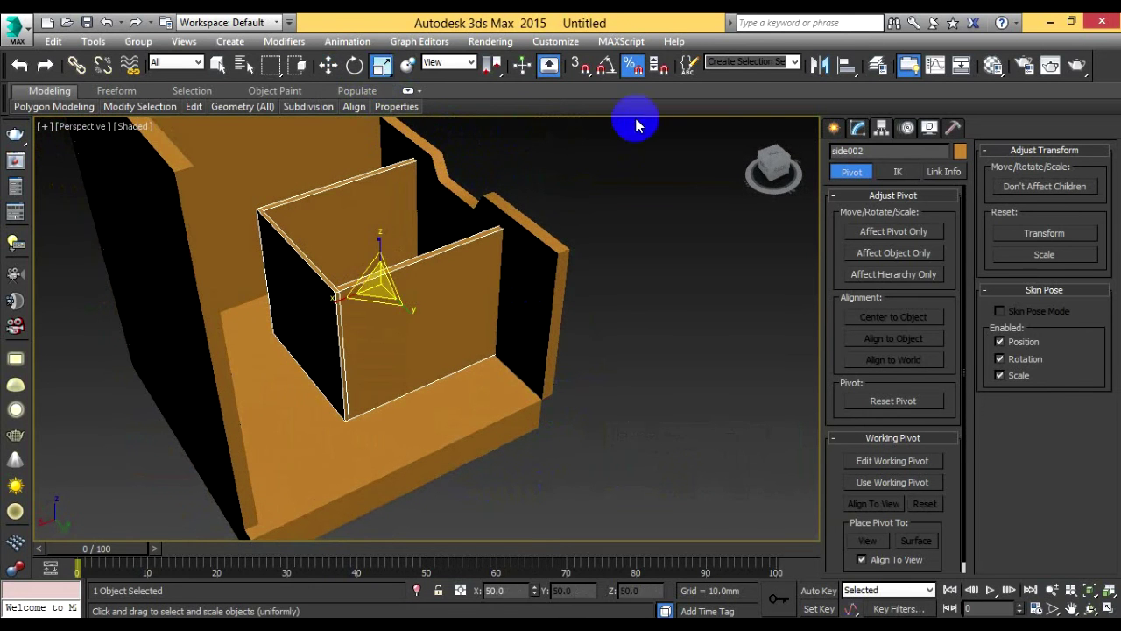
{"action": "left_click", "coordinate": [632, 67]}
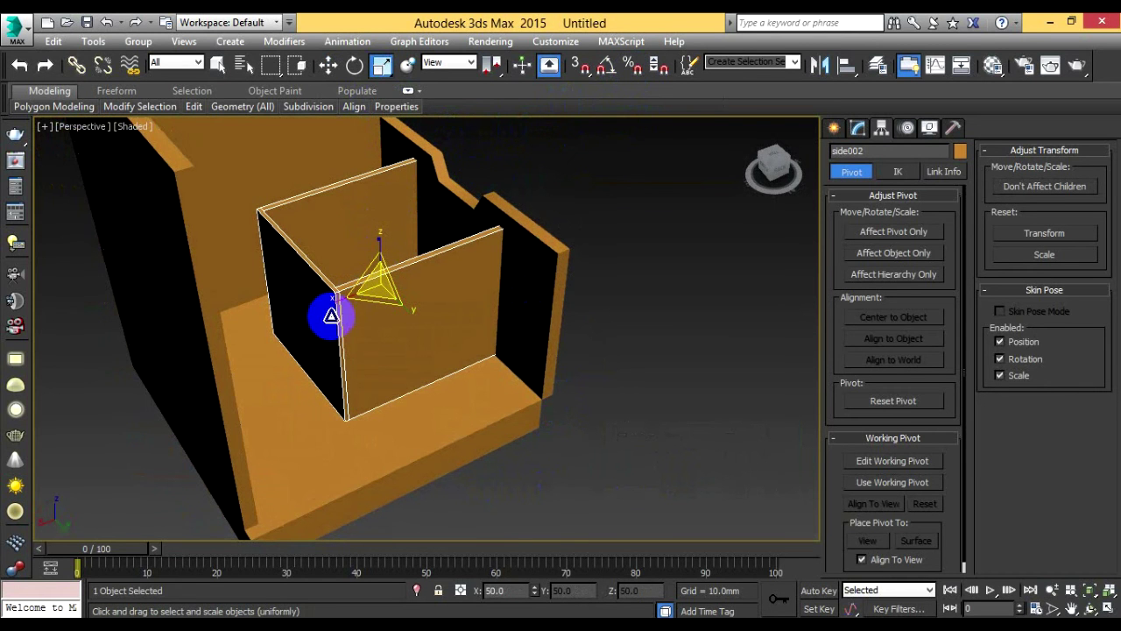
{"action": "middle_click_drag", "start_coordinate": [426, 412], "coordinate": [393, 395], "text": "alt"}
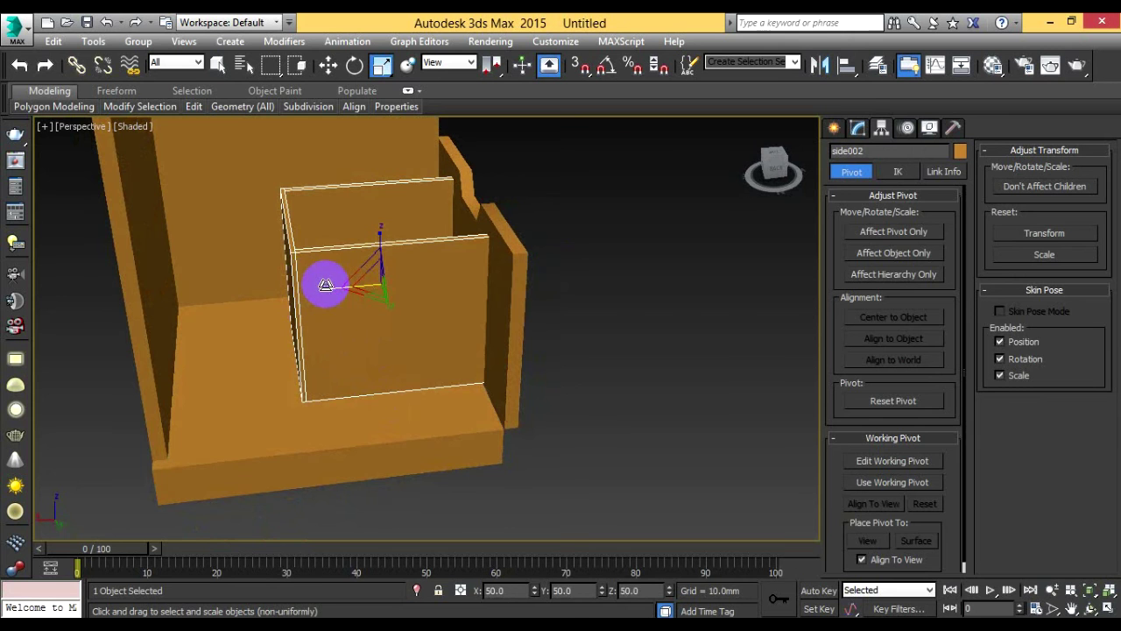
{"action": "mouse_move", "coordinate": [324, 285]}
{"action": "left_mouse_down"}
{"action": "mouse_move", "coordinate": [267, 289]}
{"action": "mouse_move", "coordinate": [283, 290]}
{"action": "left_mouse_up"}
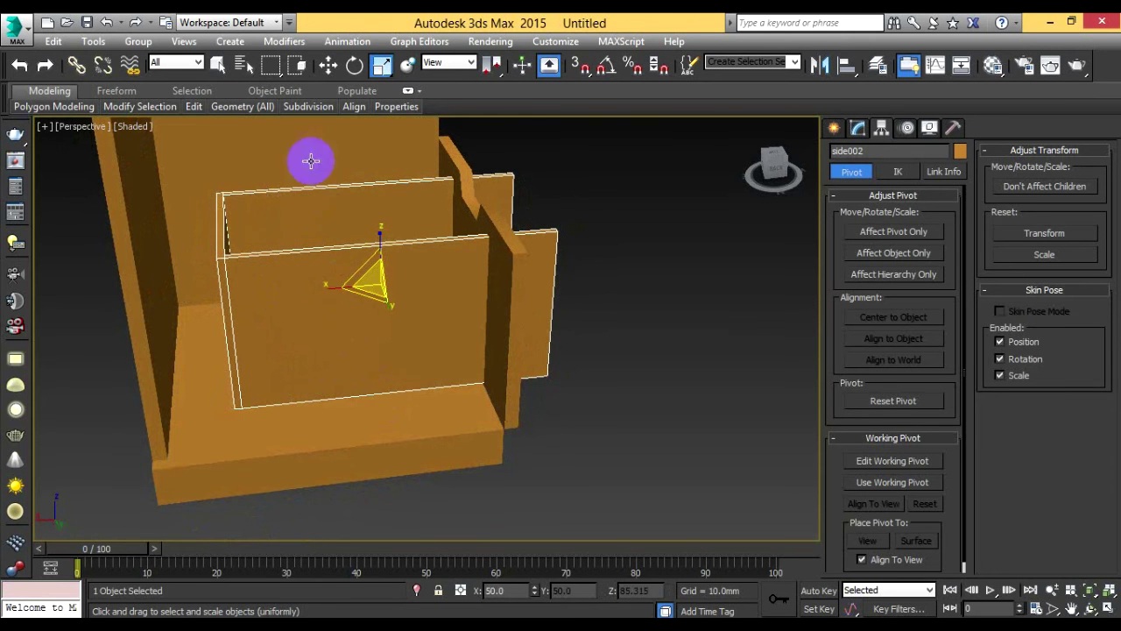
Step: Slide side002 left along X and rescale it to fit the drawer box
{"action": "left_click", "coordinate": [330, 66]}
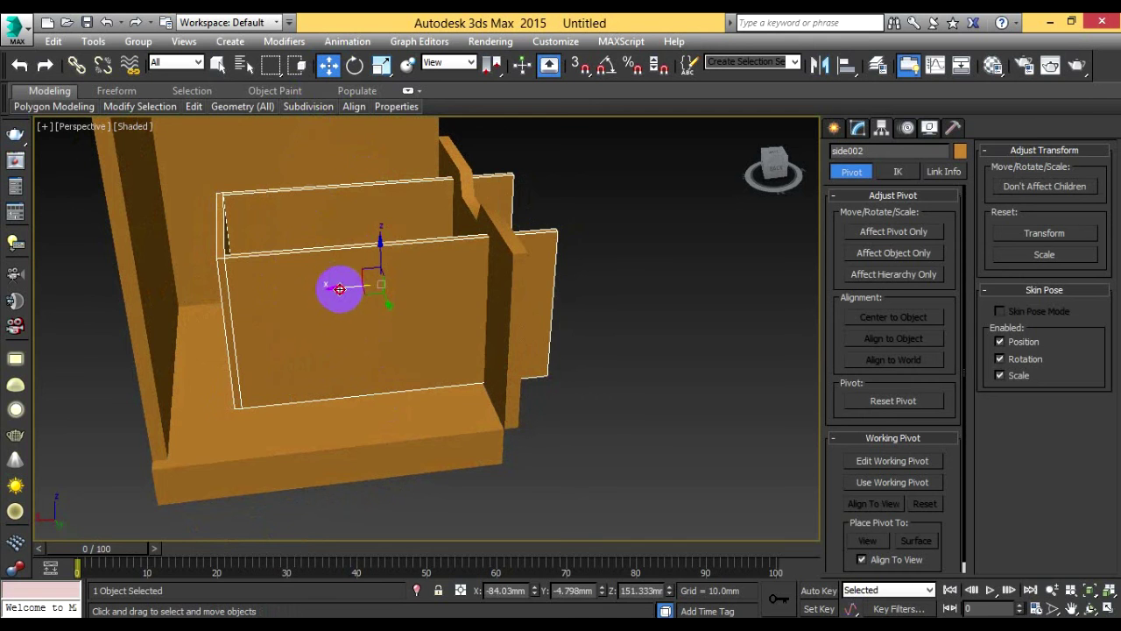
{"action": "left_click_drag", "start_coordinate": [340, 289], "coordinate": [280, 290]}
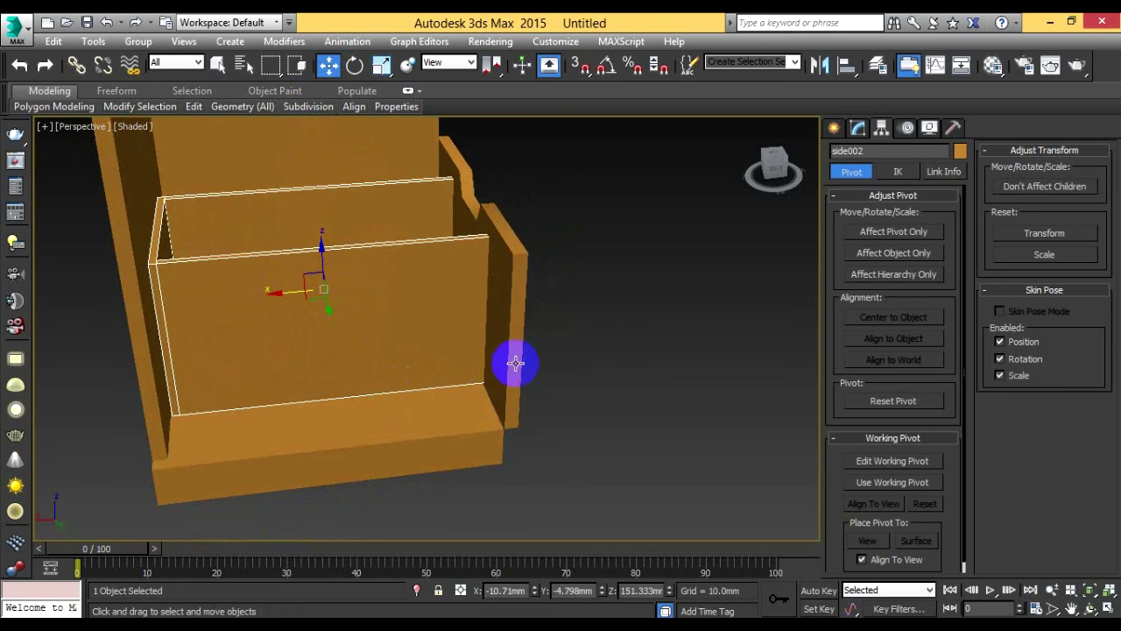
{"action": "mouse_move", "coordinate": [513, 363]}
{"action": "middle_mouse_down", "text": "alt"}
{"action": "mouse_move", "coordinate": [379, 389]}
{"action": "mouse_move", "coordinate": [568, 359]}
{"action": "mouse_move", "coordinate": [561, 376]}
{"action": "middle_mouse_up", "text": "alt"}
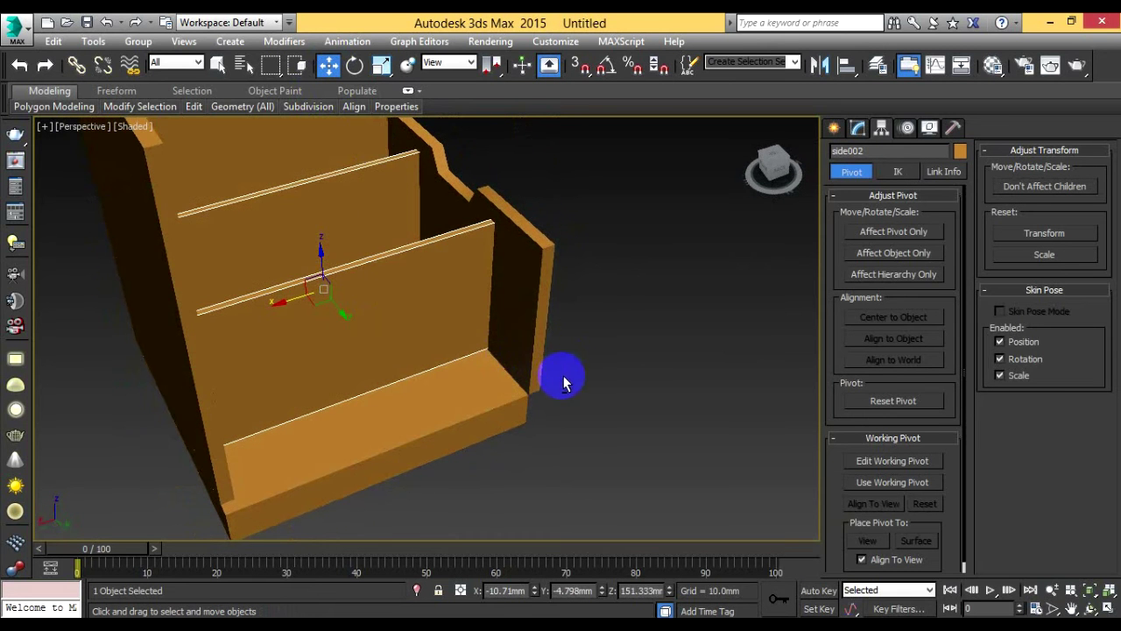
{"action": "left_click", "coordinate": [382, 65]}
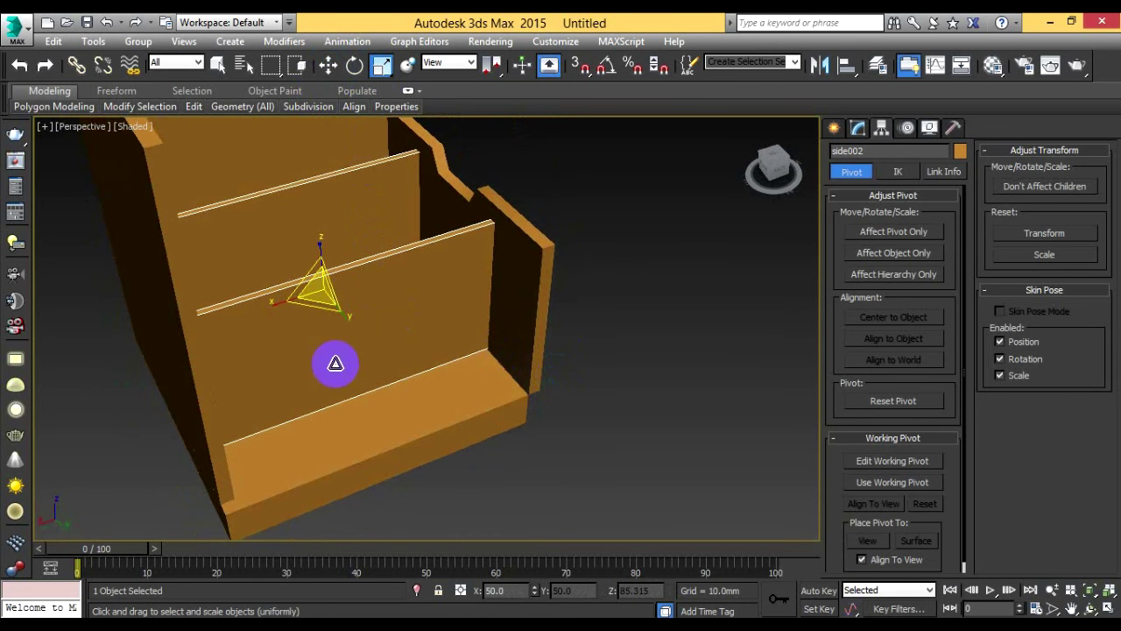
{"action": "left_click_drag", "start_coordinate": [349, 316], "coordinate": [373, 341]}
{"action": "mouse_move", "coordinate": [676, 352]}
{"action": "middle_mouse_down", "text": "alt"}
{"action": "mouse_move", "coordinate": [508, 365]}
{"action": "mouse_move", "coordinate": [549, 336]}
{"action": "middle_mouse_up", "text": "alt"}
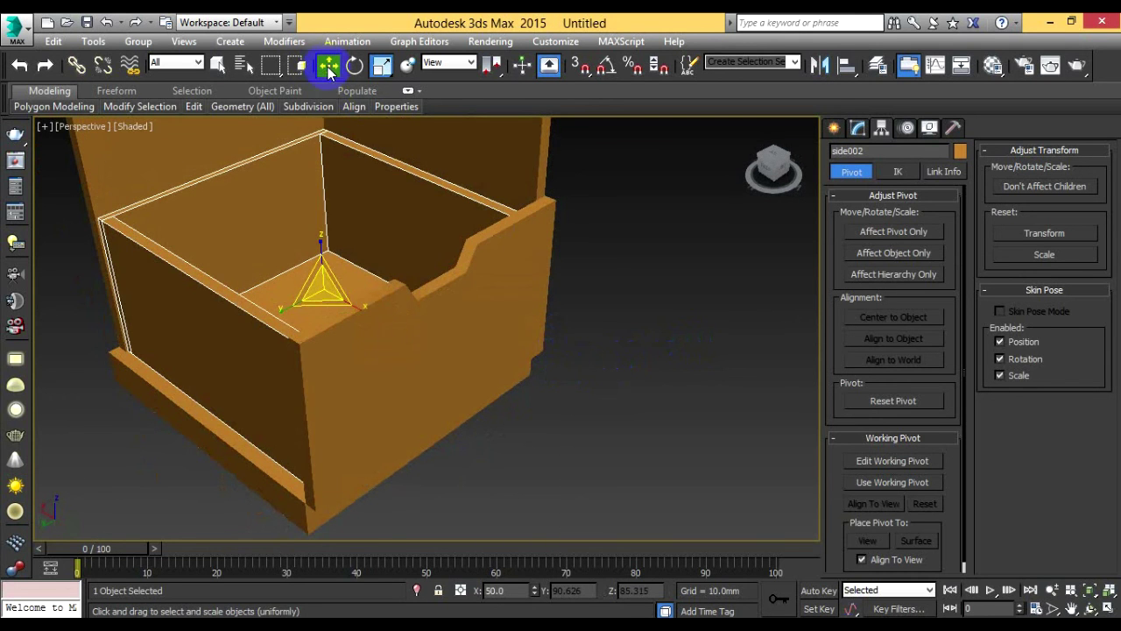
Step: Select side002 plus the front panel and group them under the name Group001
{"action": "left_click", "coordinate": [329, 68]}
{"action": "left_click", "coordinate": [573, 363]}
{"action": "left_click", "coordinate": [268, 341]}
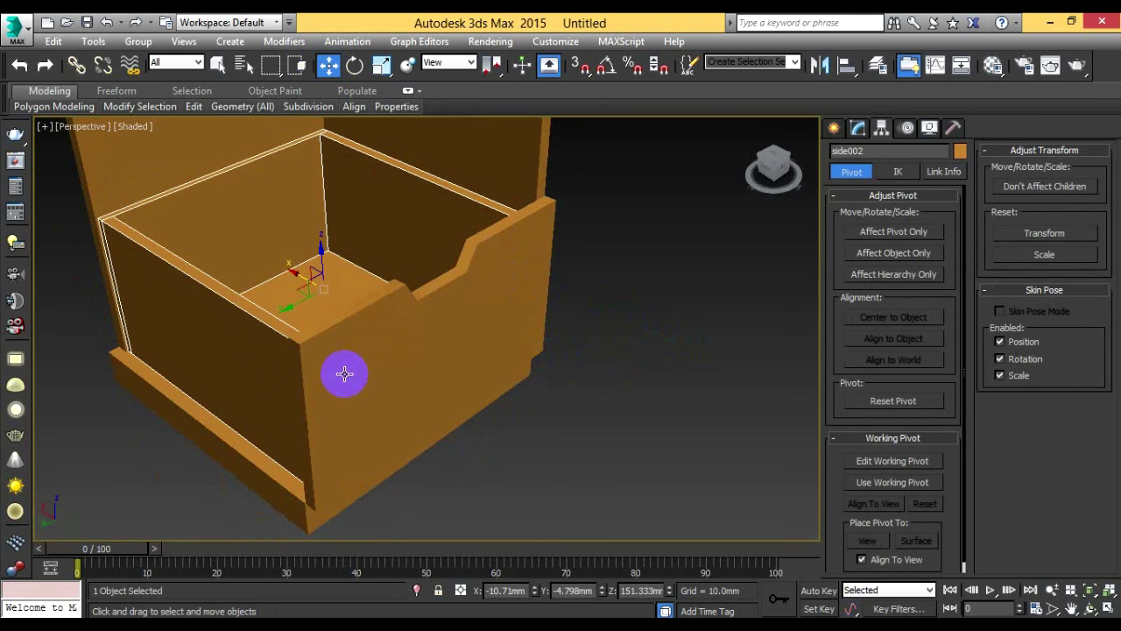
{"action": "left_click", "coordinate": [356, 366], "text": "ctrl"}
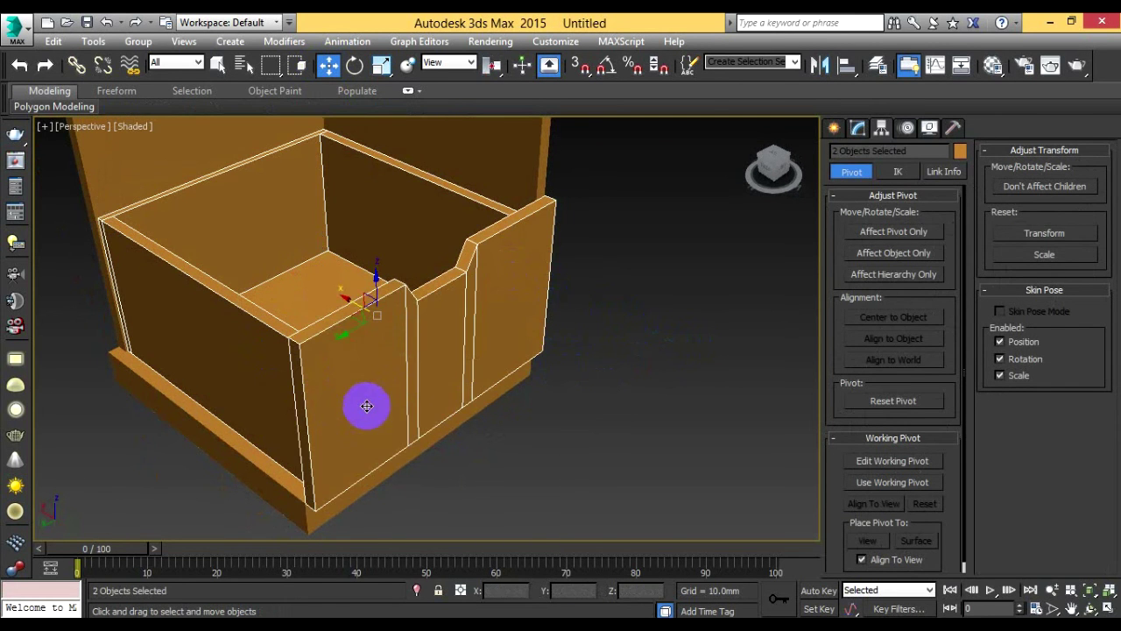
{"action": "left_click", "coordinate": [130, 41]}
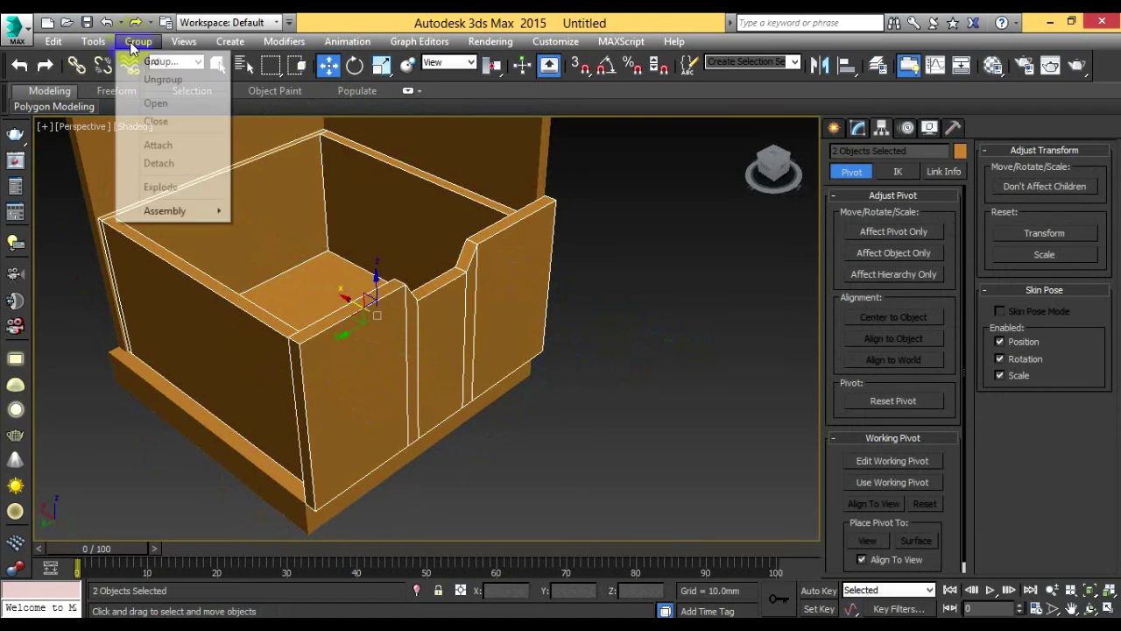
{"action": "left_click", "coordinate": [165, 66]}
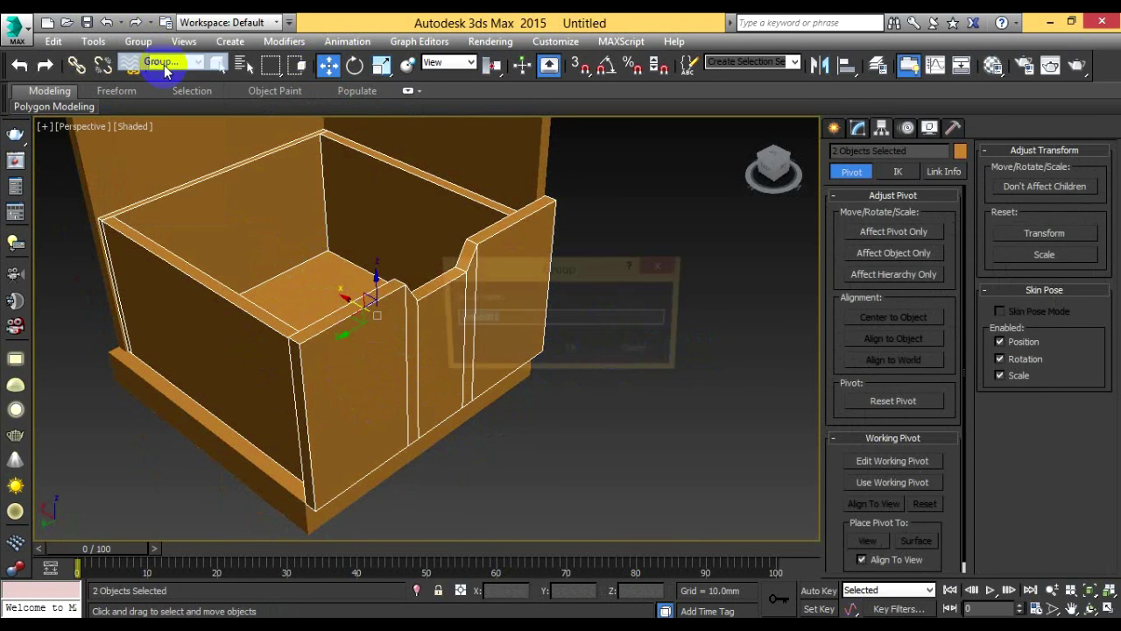
{"action": "left_click", "coordinate": [574, 352]}
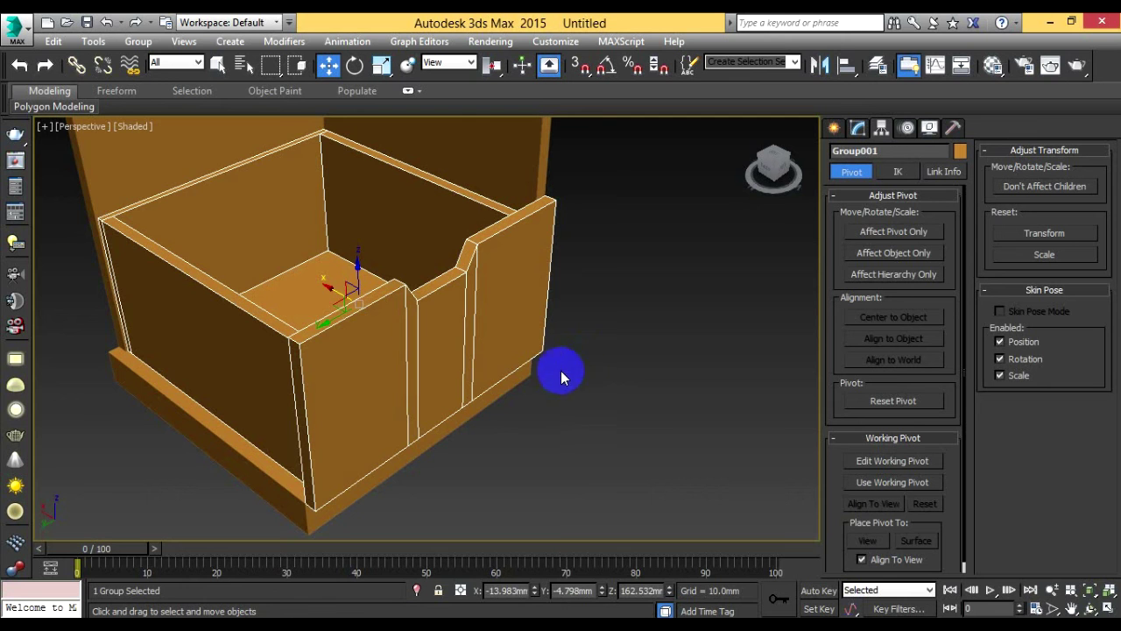
{"action": "left_click", "coordinate": [463, 333]}
{"action": "middle_click_drag", "start_coordinate": [583, 362], "coordinate": [608, 380]}
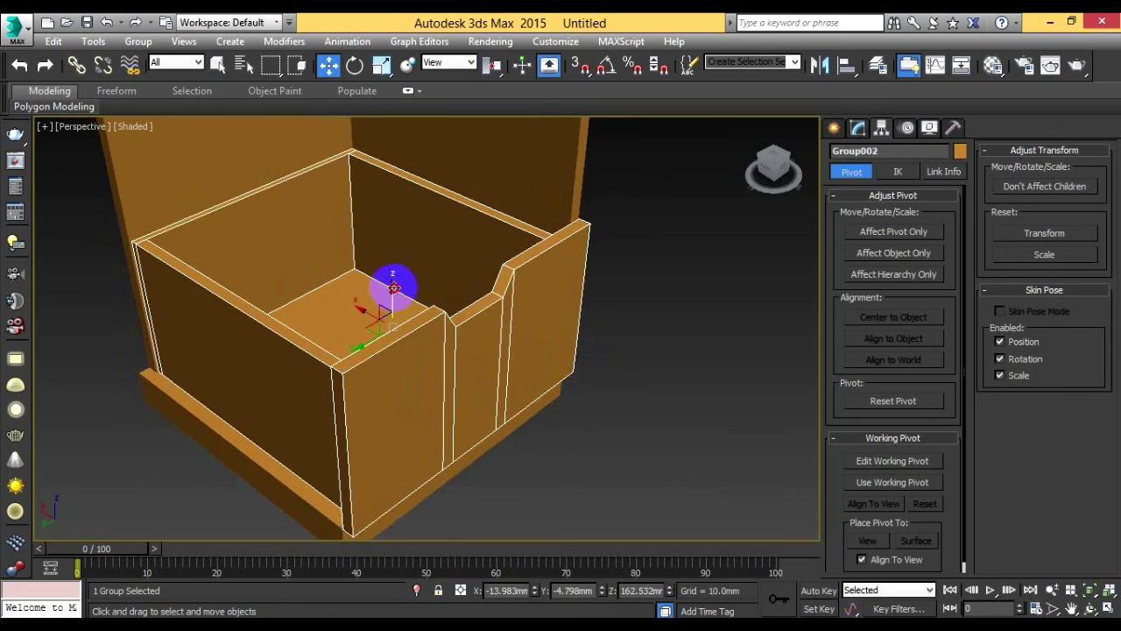
Step: Shift-copy the drawer group up along Z as Group002, then select side001
{"action": "mouse_move", "coordinate": [394, 288]}
{"action": "left_mouse_down"}
{"action": "mouse_move", "coordinate": [380, 105]}
{"action": "mouse_move", "coordinate": [380, 120]}
{"action": "left_mouse_up"}
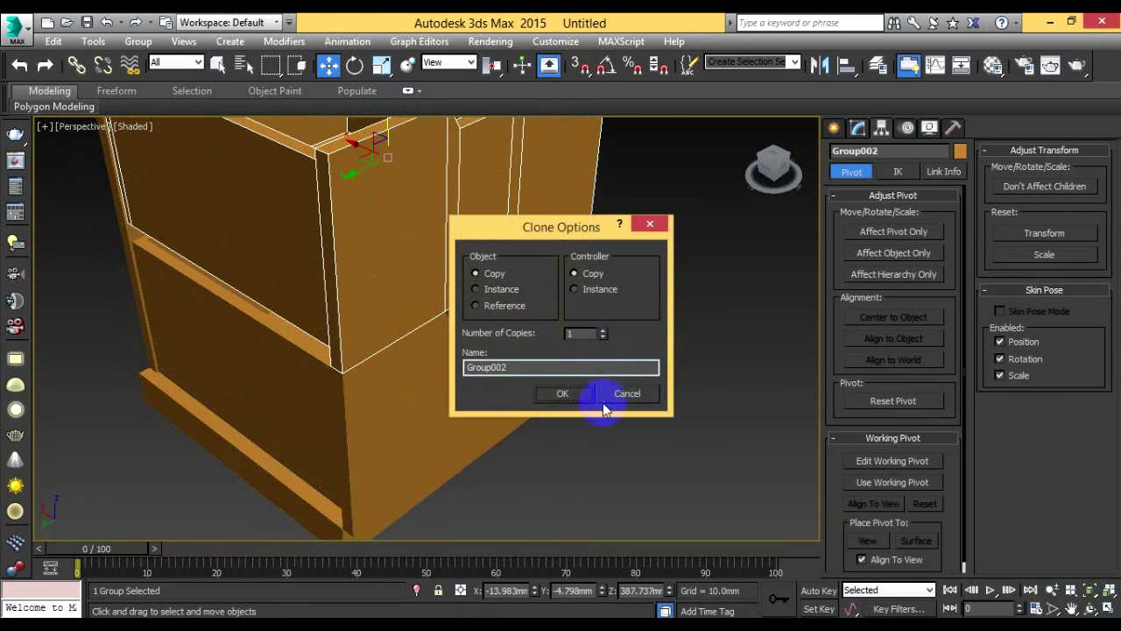
{"action": "left_click", "coordinate": [563, 394]}
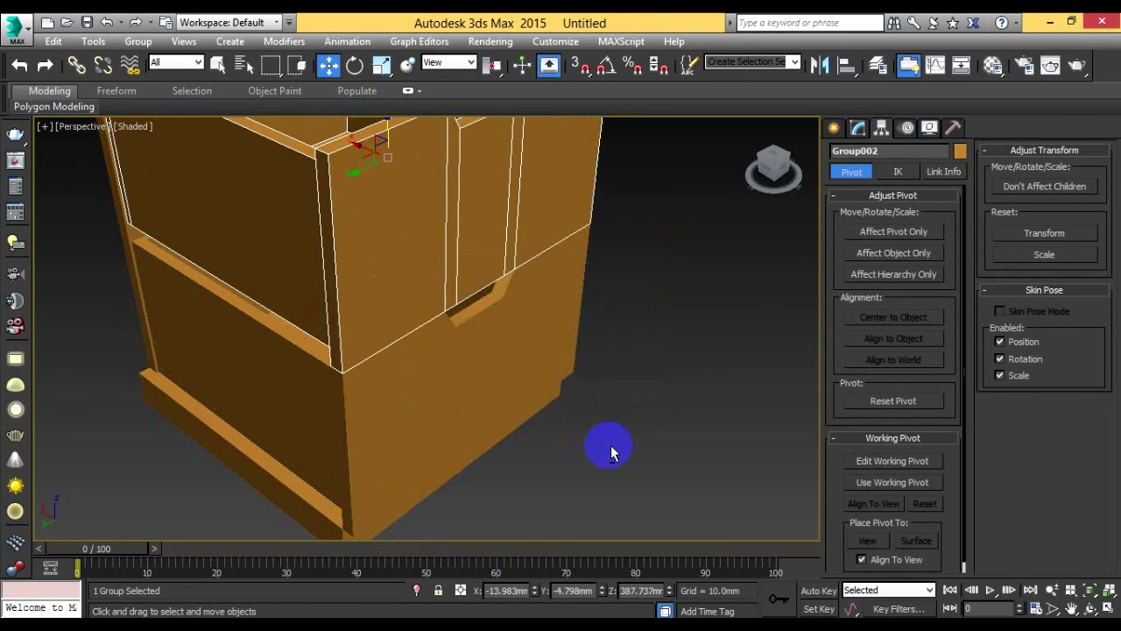
{"action": "mouse_move", "coordinate": [611, 445]}
{"action": "middle_mouse_down", "text": "alt"}
{"action": "mouse_move", "coordinate": [588, 333]}
{"action": "mouse_move", "coordinate": [651, 370]}
{"action": "mouse_move", "coordinate": [646, 391]}
{"action": "mouse_move", "coordinate": [601, 406]}
{"action": "mouse_move", "coordinate": [554, 395]}
{"action": "middle_mouse_up", "text": "alt"}
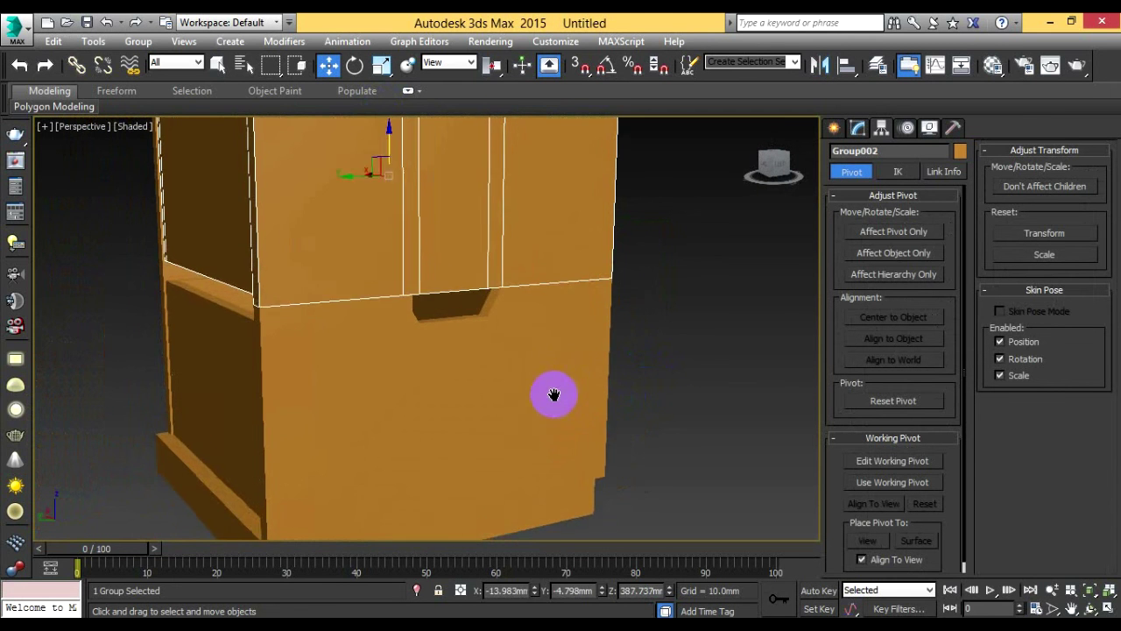
{"action": "scroll", "coordinate": [576, 368], "scroll_direction": "down", "scroll_amount": 5}
{"action": "scroll", "coordinate": [561, 385], "scroll_direction": "down", "scroll_amount": 2}
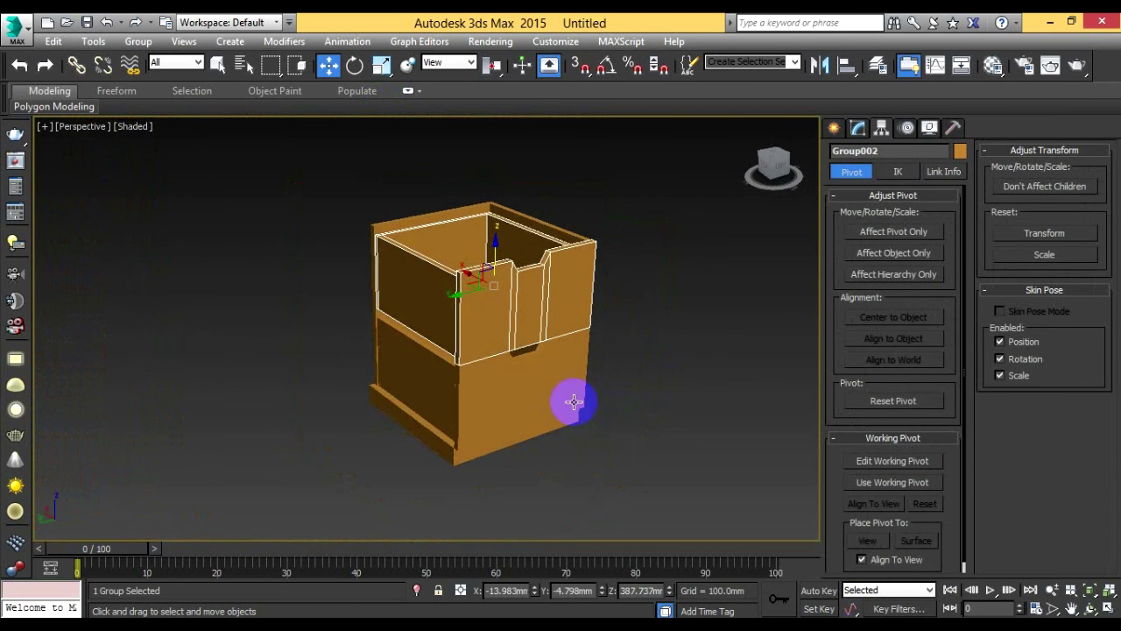
{"action": "left_click", "coordinate": [655, 362]}
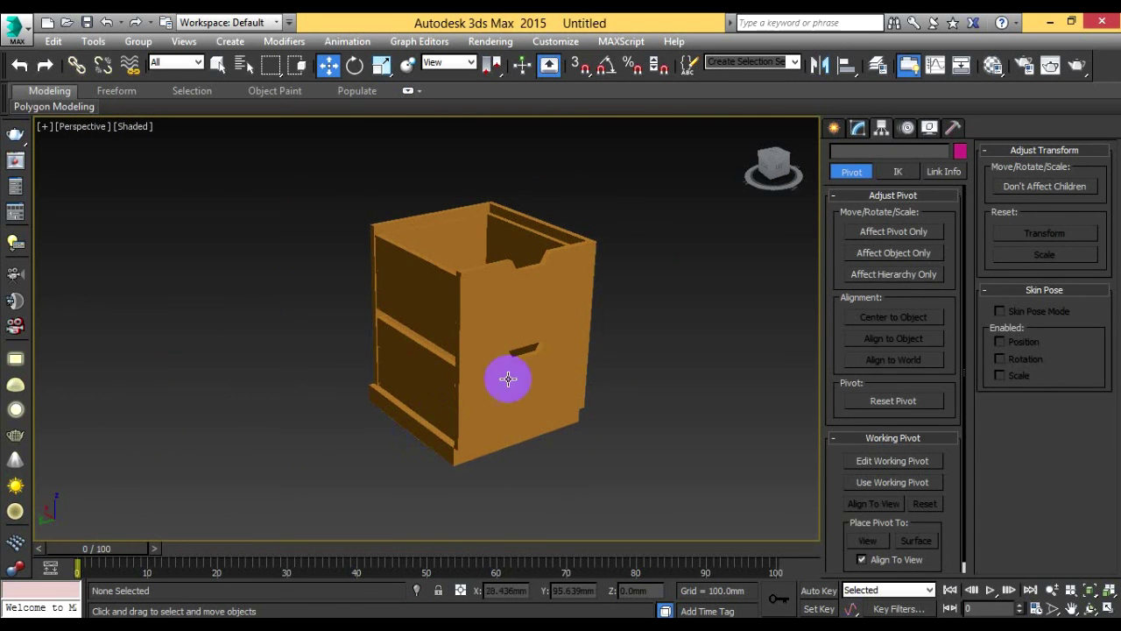
{"action": "left_click", "coordinate": [561, 230]}
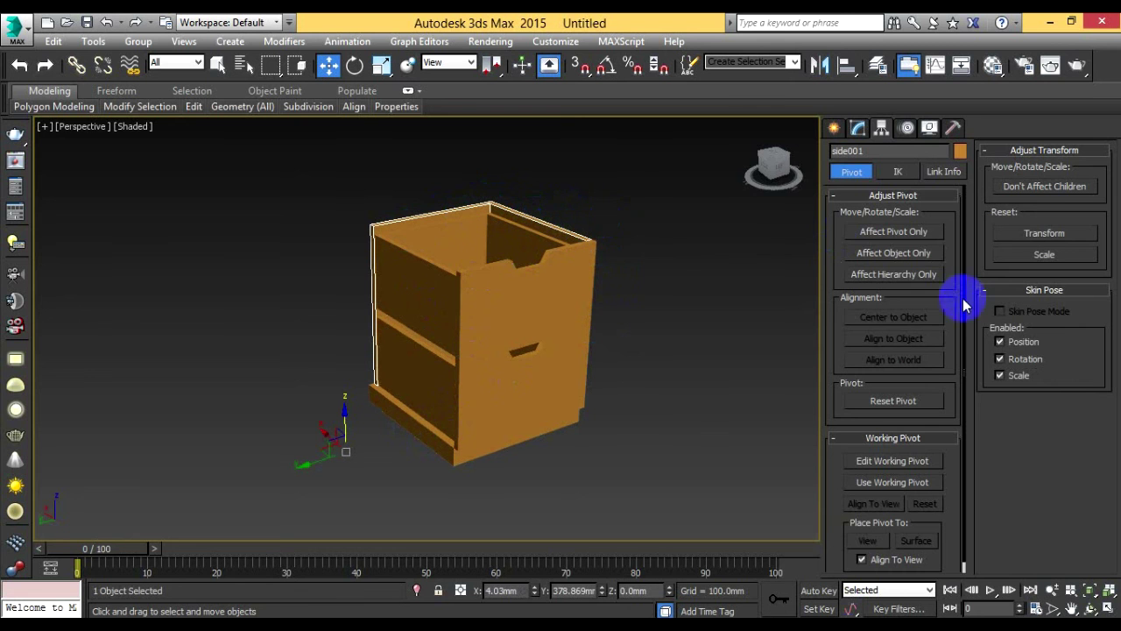
Step: Unhide side001's hidden top and side faces in Element mode to close the cabinet
{"action": "left_click", "coordinate": [834, 127]}
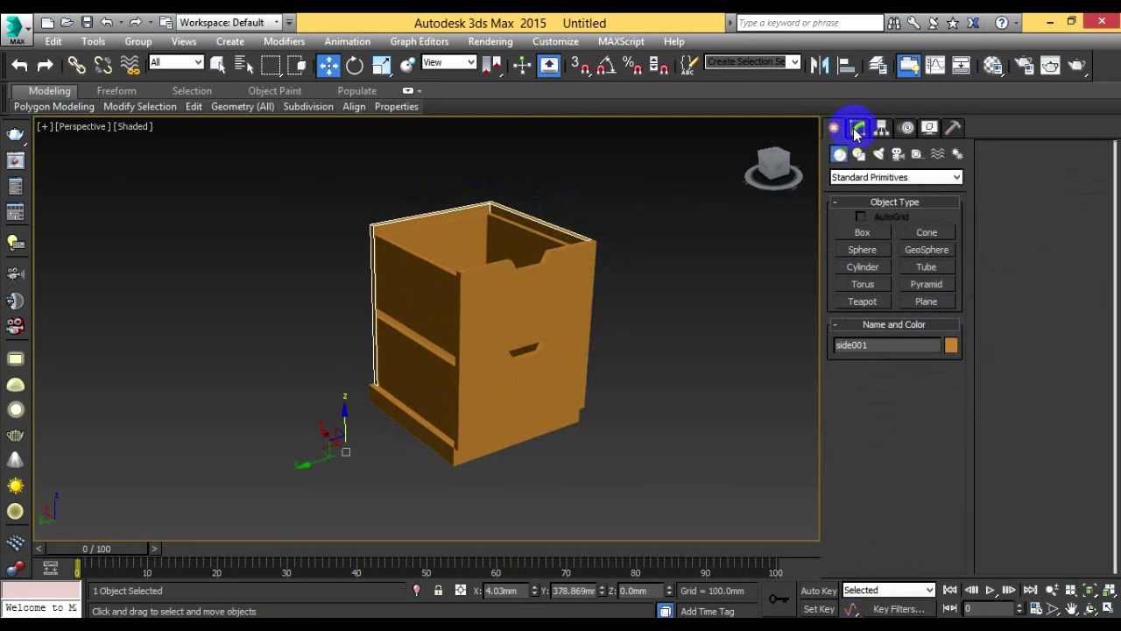
{"action": "left_click", "coordinate": [857, 130]}
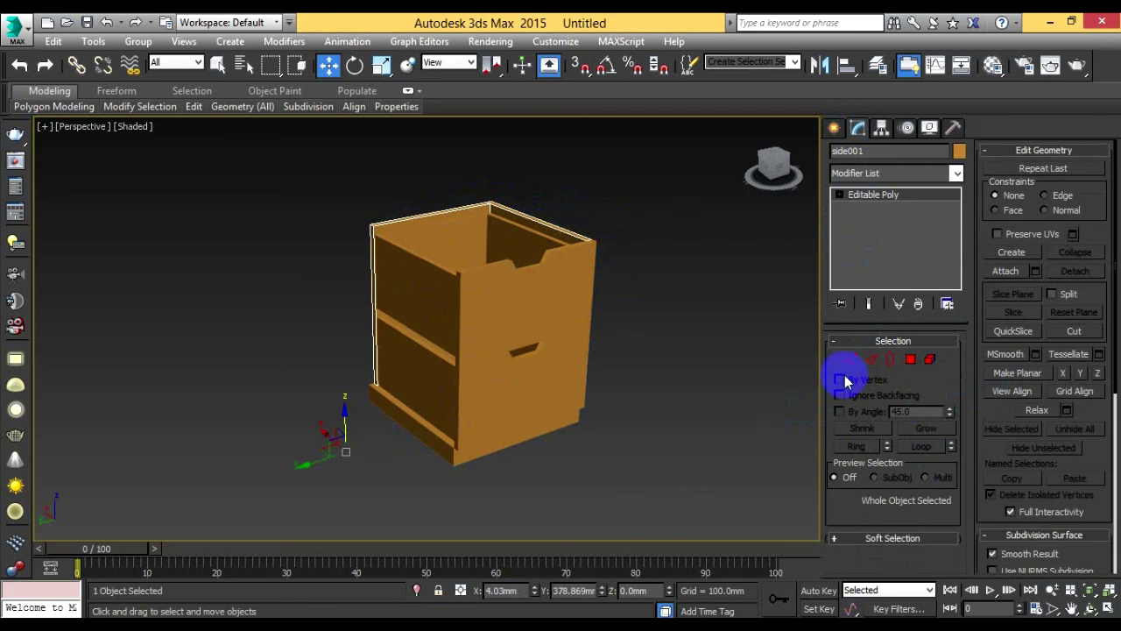
{"action": "left_click", "coordinate": [931, 360]}
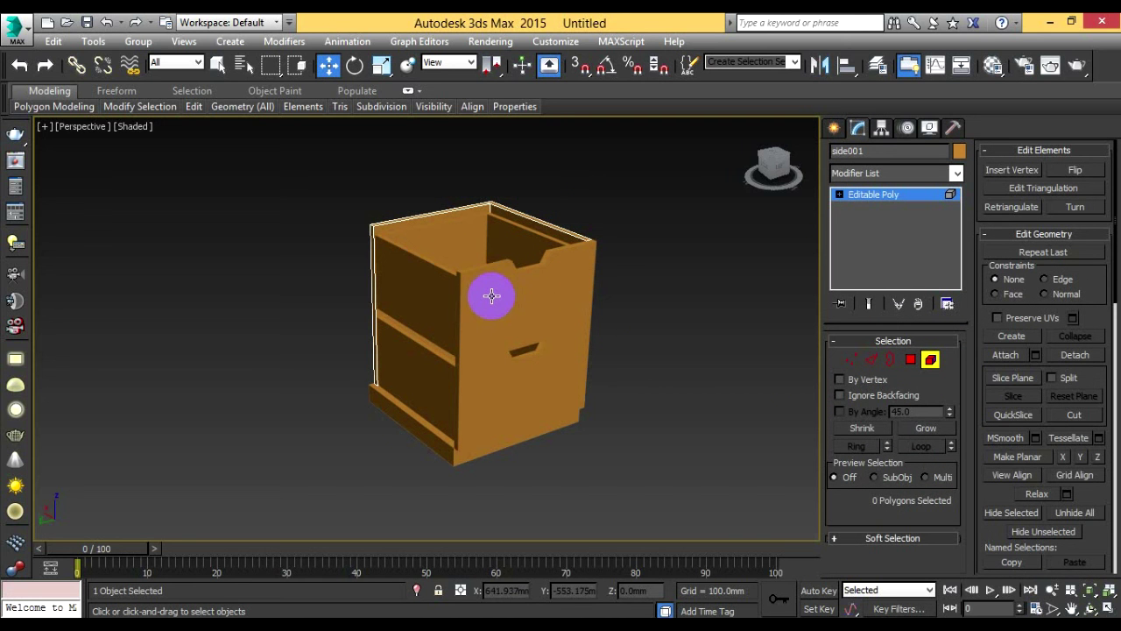
{"action": "left_click", "coordinate": [1069, 515]}
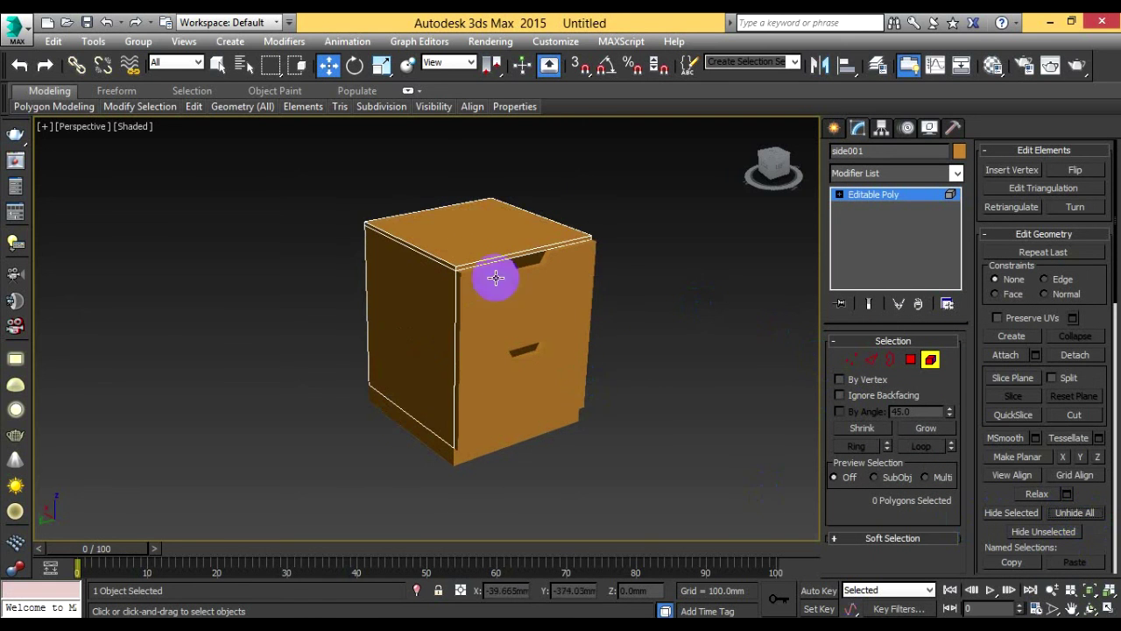
{"action": "left_click", "coordinate": [930, 361]}
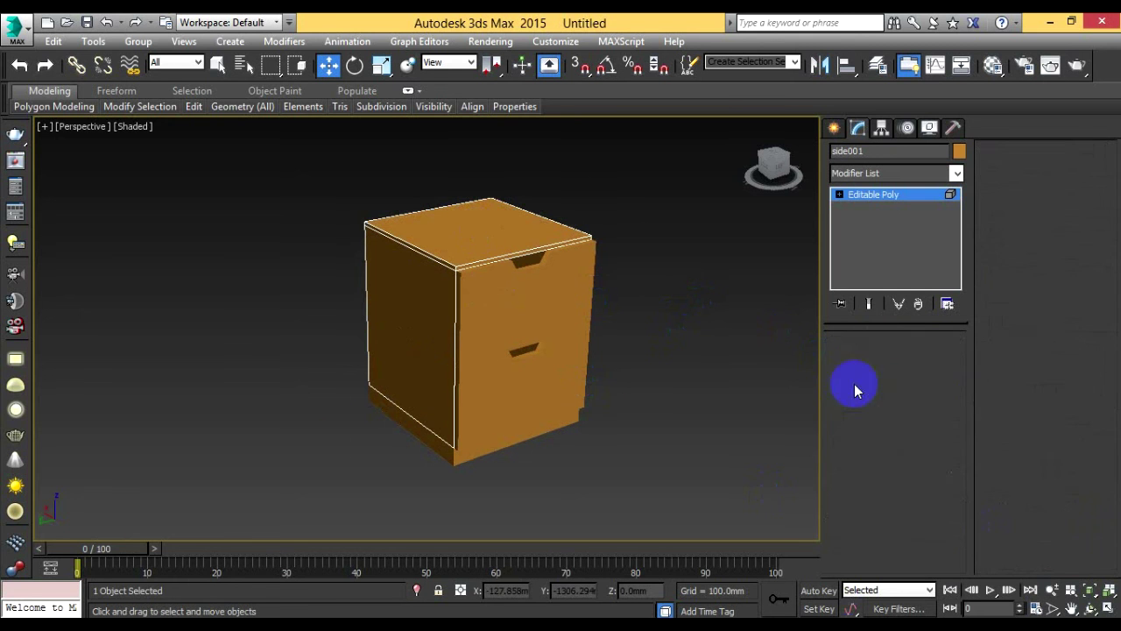
{"action": "left_click", "coordinate": [648, 342]}
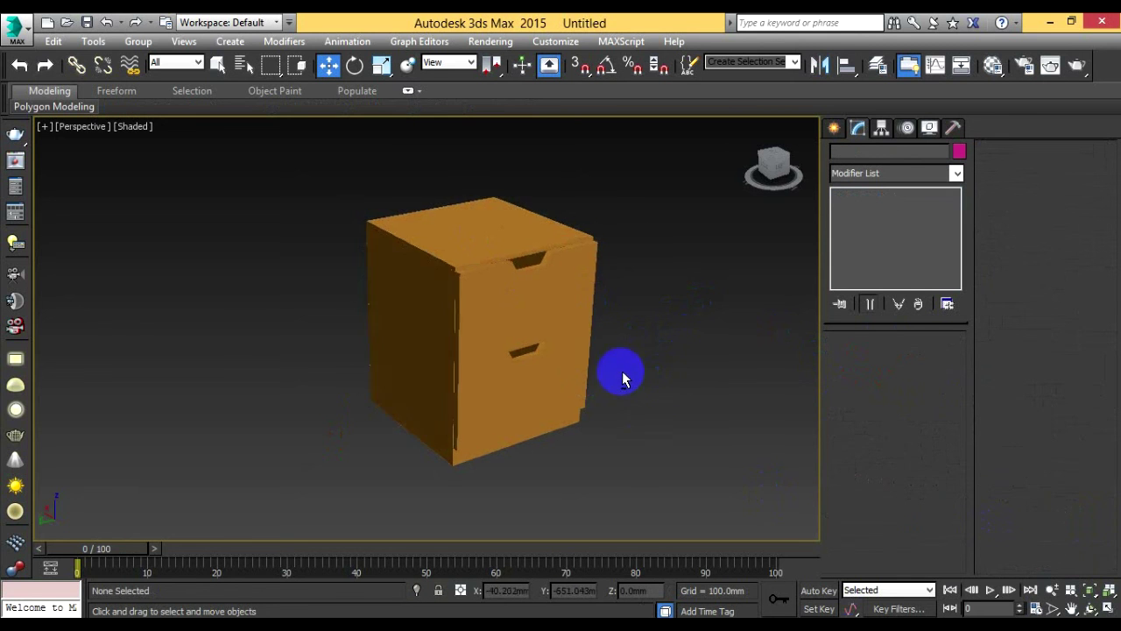
Step: Zoom in on the cabinet's top front corner and select the side001 panel
{"action": "mouse_move", "coordinate": [618, 376]}
{"action": "middle_mouse_down", "text": "alt"}
{"action": "mouse_move", "coordinate": [426, 343]}
{"action": "mouse_move", "coordinate": [573, 316]}
{"action": "mouse_move", "coordinate": [587, 364]}
{"action": "mouse_move", "coordinate": [518, 358]}
{"action": "middle_mouse_up", "text": "alt"}
{"action": "scroll", "coordinate": [503, 333], "scroll_direction": "up", "scroll_amount": 5}
{"action": "scroll", "coordinate": [508, 351], "scroll_direction": "down", "scroll_amount": 3}
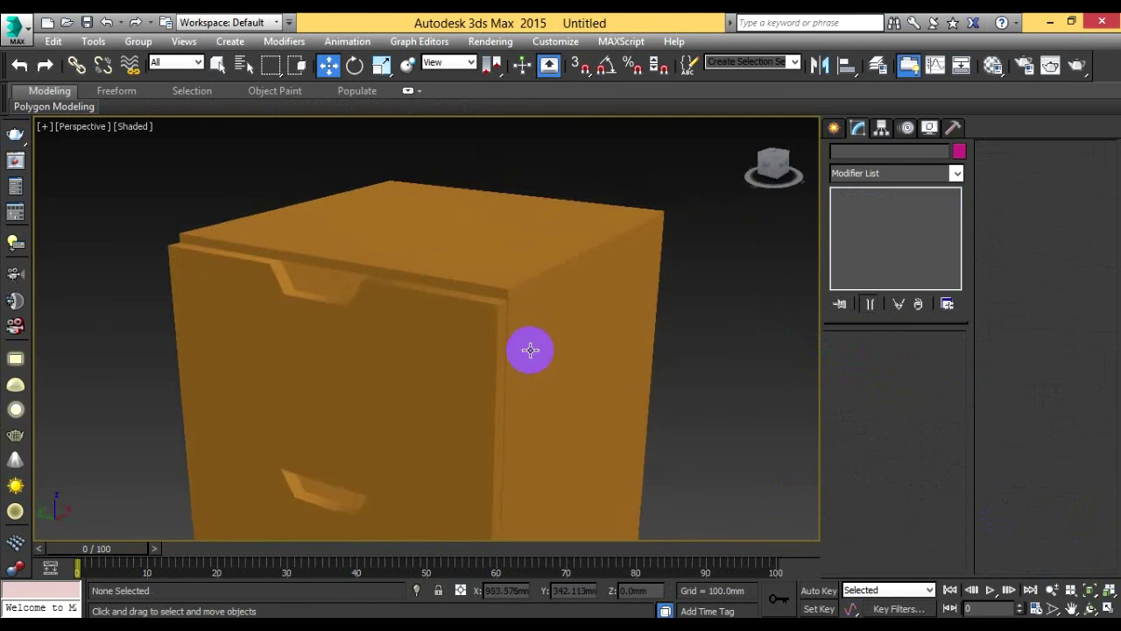
{"action": "scroll", "coordinate": [456, 293], "scroll_direction": "up", "scroll_amount": 5}
{"action": "scroll", "coordinate": [473, 306], "scroll_direction": "down", "scroll_amount": 8}
{"action": "scroll", "coordinate": [461, 343], "scroll_direction": "up", "scroll_amount": 2}
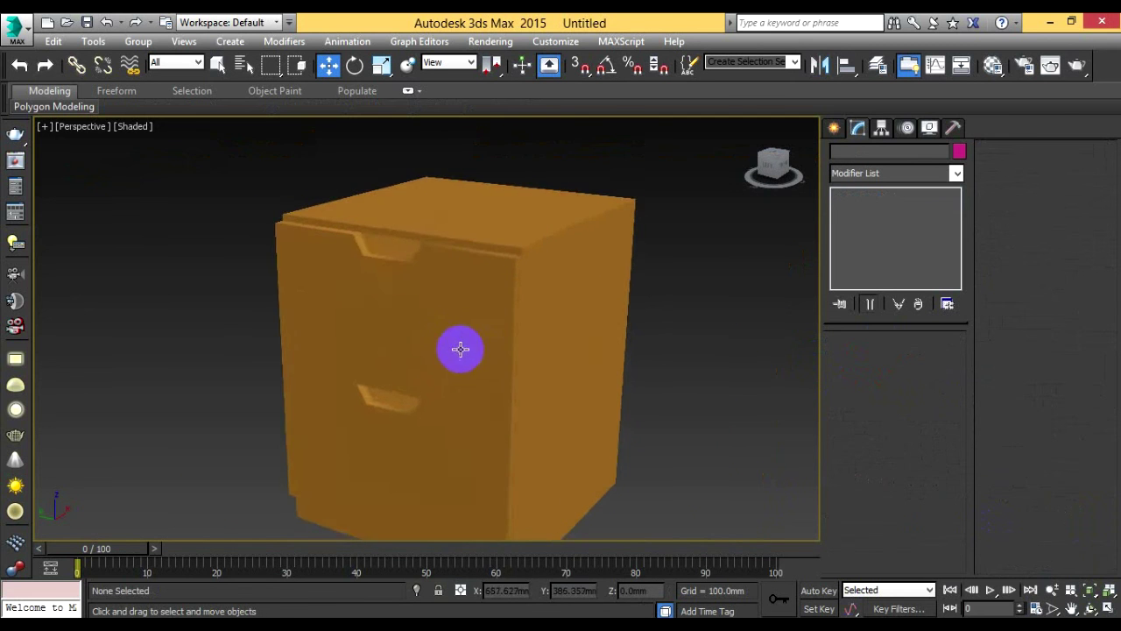
{"action": "middle_click_drag", "start_coordinate": [465, 343], "coordinate": [465, 272], "text": "alt"}
{"action": "scroll", "coordinate": [454, 220], "scroll_direction": "up", "scroll_amount": 5}
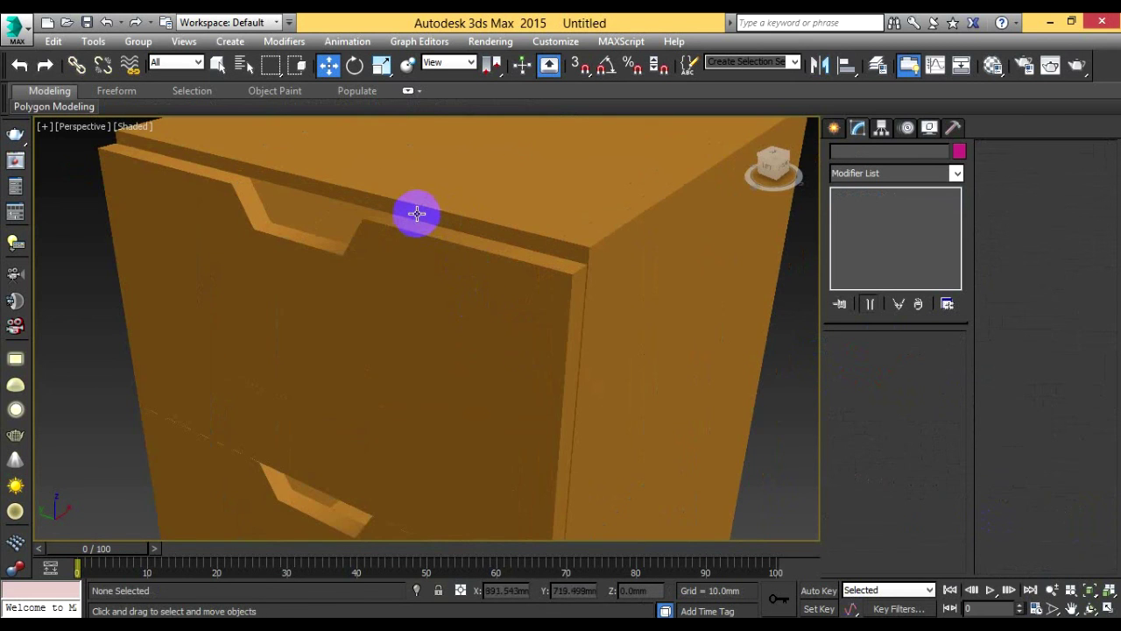
{"action": "left_click", "coordinate": [418, 211]}
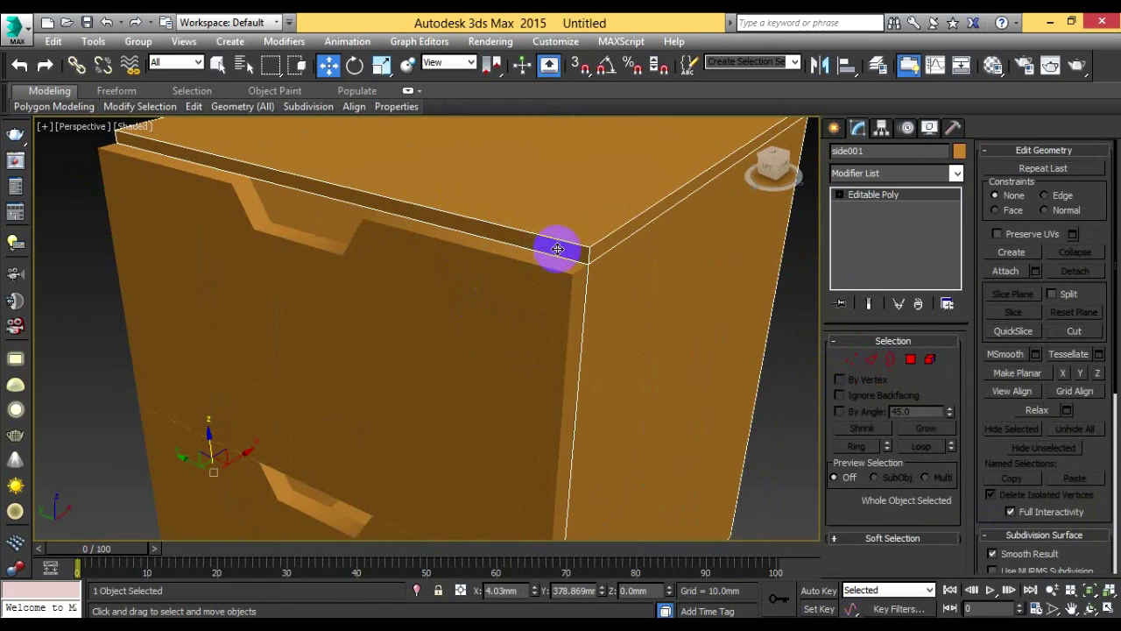
Step: Push side001's narrow top face back about 17mm from the front corner
{"action": "left_click", "coordinate": [912, 360]}
{"action": "left_click", "coordinate": [391, 206]}
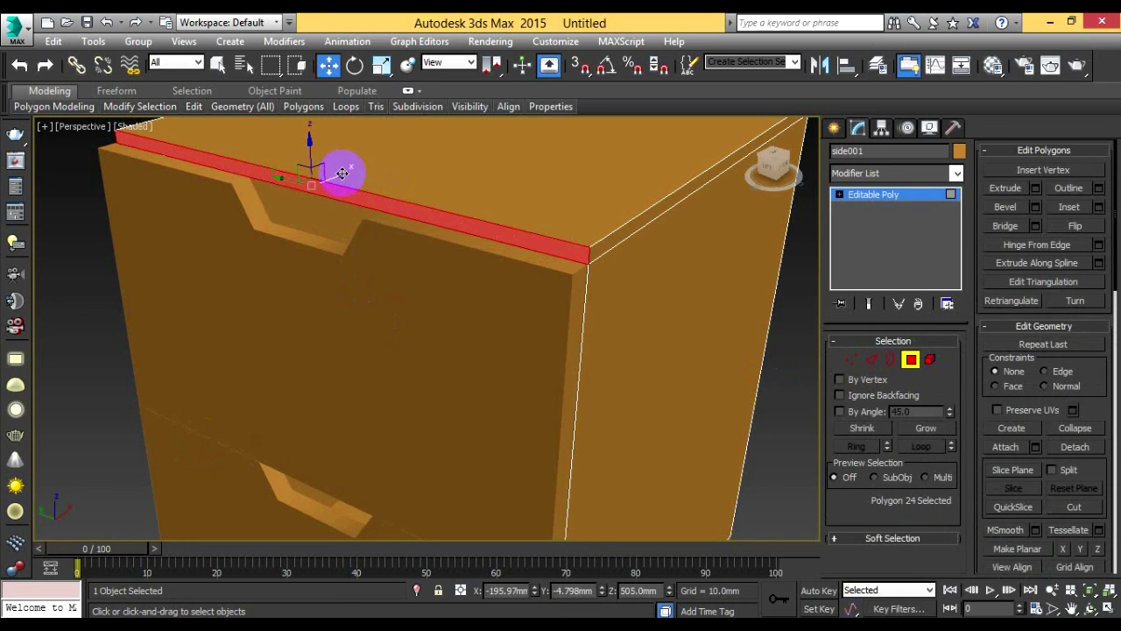
{"action": "left_click_drag", "start_coordinate": [342, 174], "coordinate": [323, 187]}
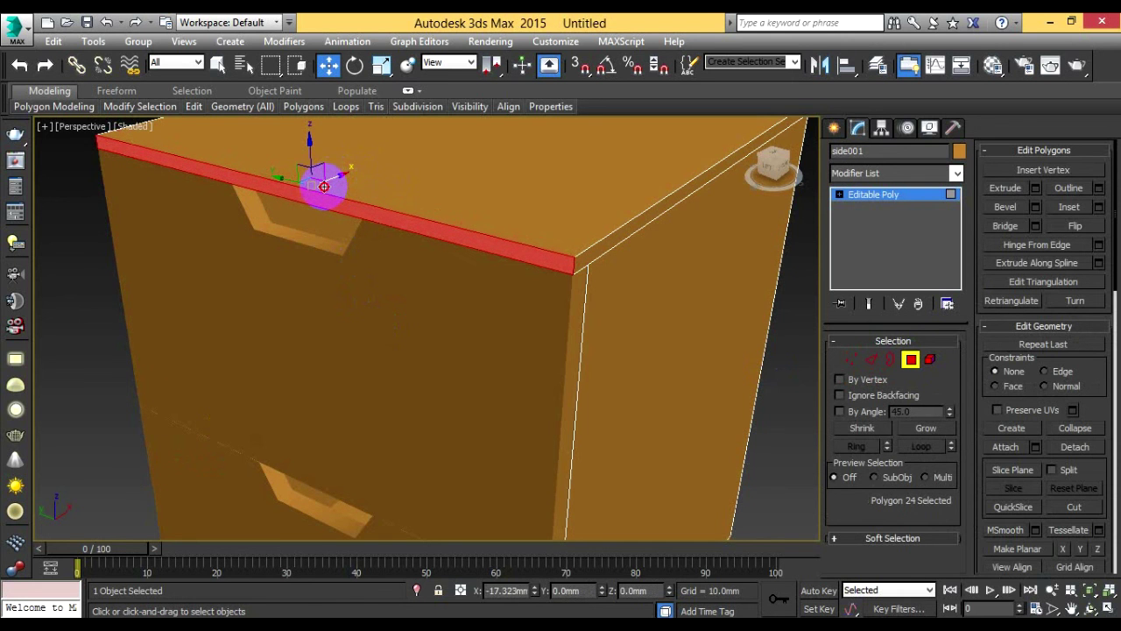
{"action": "left_click_drag", "start_coordinate": [323, 186], "coordinate": [321, 182]}
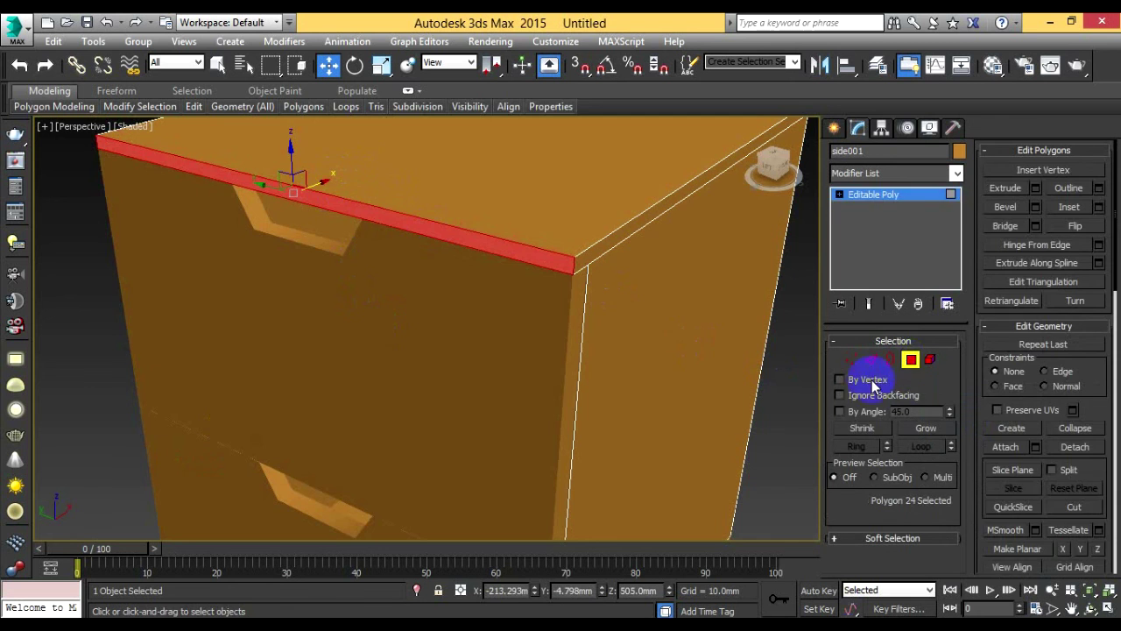
{"action": "key", "text": "4"}
{"action": "middle_click_drag", "start_coordinate": [663, 420], "coordinate": [663, 400], "text": "alt"}
Step: Select Box001 and remove the two stray corner edges on the plinth
{"action": "scroll", "coordinate": [658, 361], "scroll_direction": "up", "scroll_amount": 3}
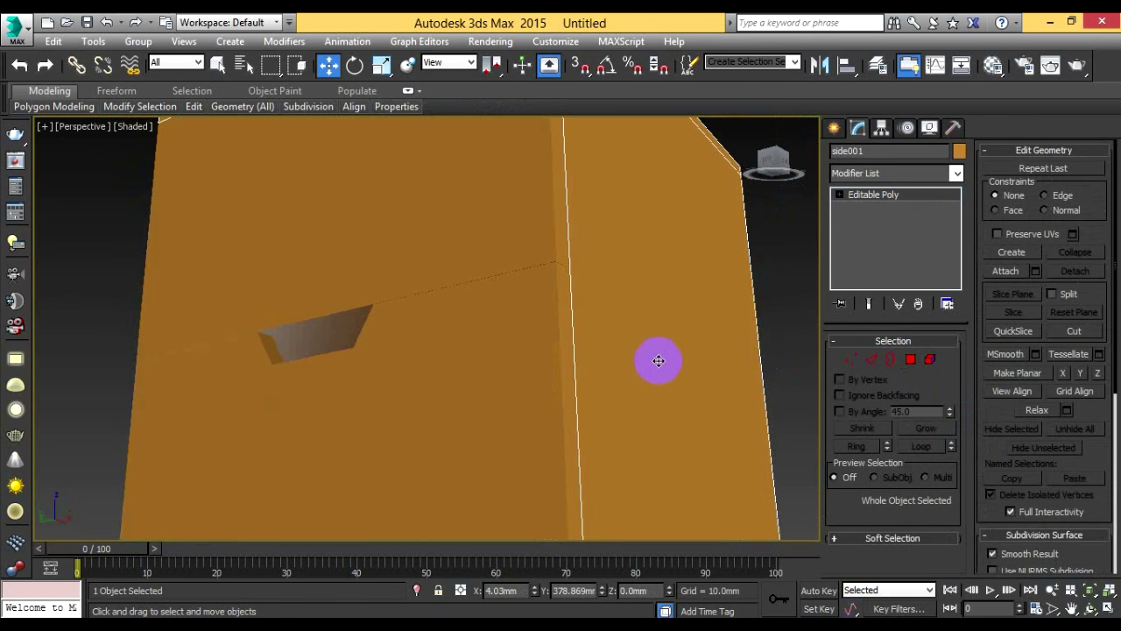
{"action": "scroll", "coordinate": [570, 343], "scroll_direction": "down", "scroll_amount": 1}
{"action": "scroll", "coordinate": [570, 343], "scroll_direction": "down", "scroll_amount": 3}
{"action": "scroll", "coordinate": [584, 461], "scroll_direction": "down", "scroll_amount": 2}
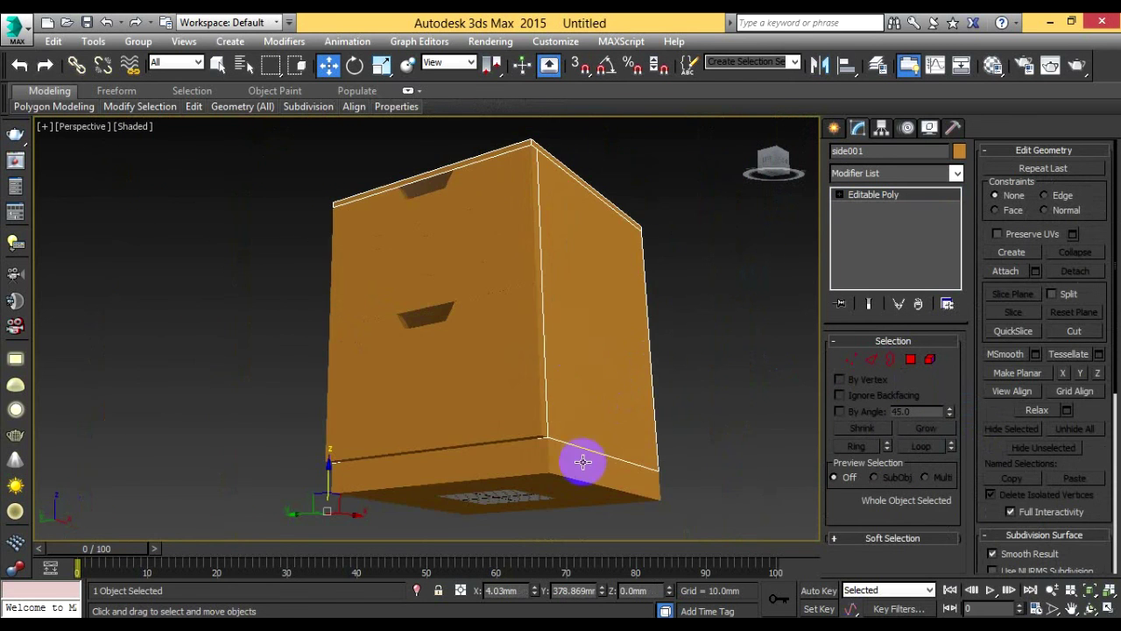
{"action": "scroll", "coordinate": [562, 477], "scroll_direction": "down", "scroll_amount": 2}
{"action": "scroll", "coordinate": [526, 488], "scroll_direction": "up", "scroll_amount": 2}
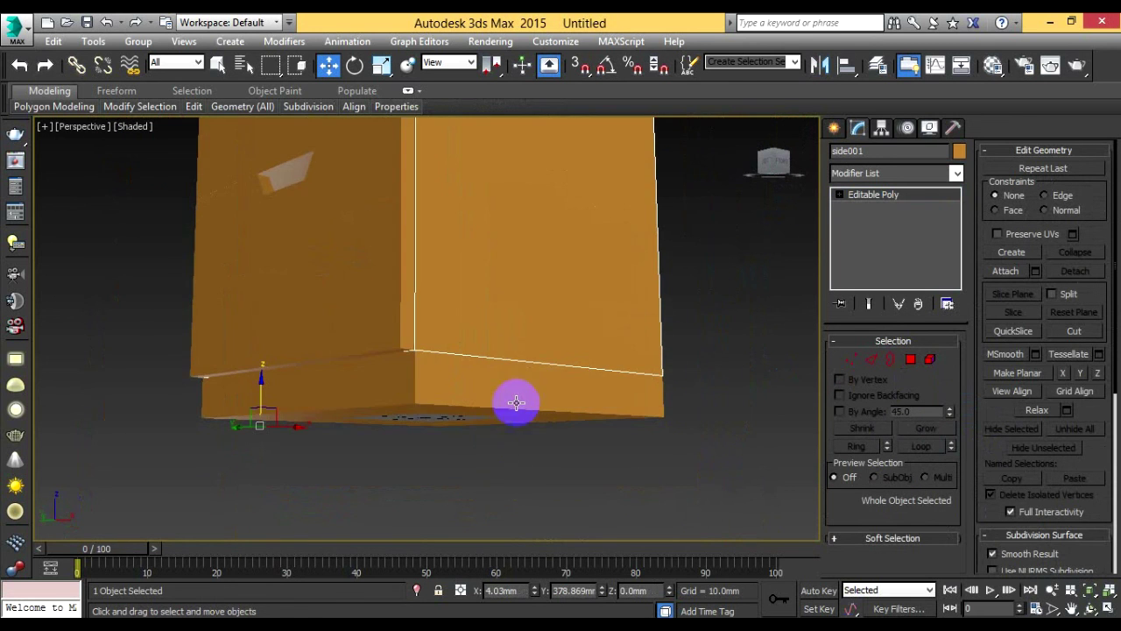
{"action": "scroll", "coordinate": [516, 401], "scroll_direction": "up", "scroll_amount": 1}
{"action": "left_click", "coordinate": [370, 424]}
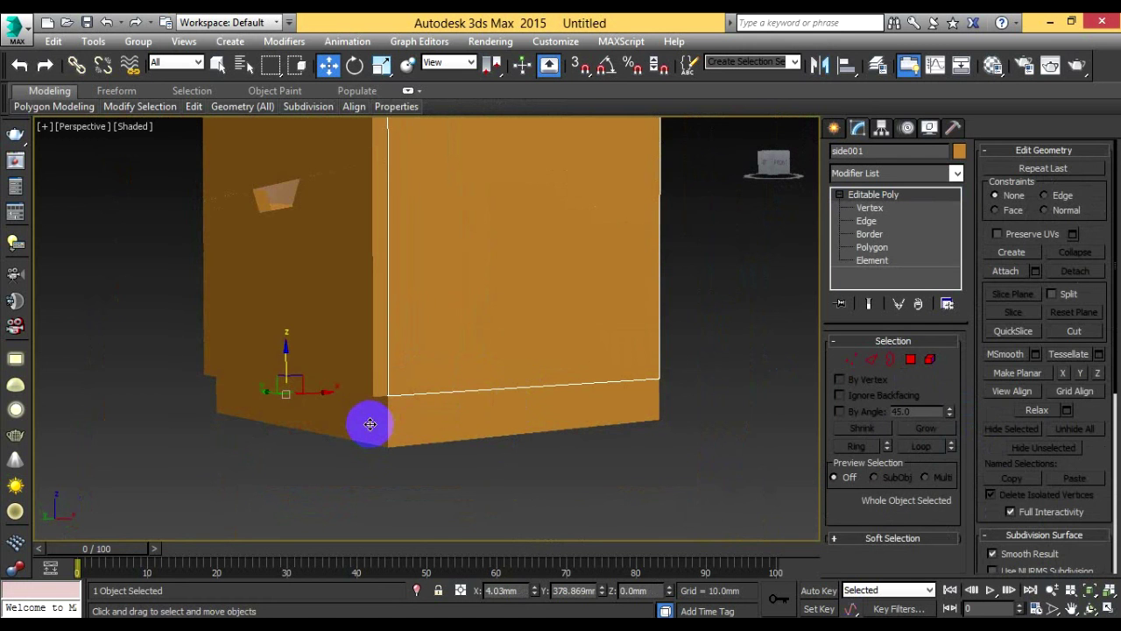
{"action": "left_click", "coordinate": [910, 361]}
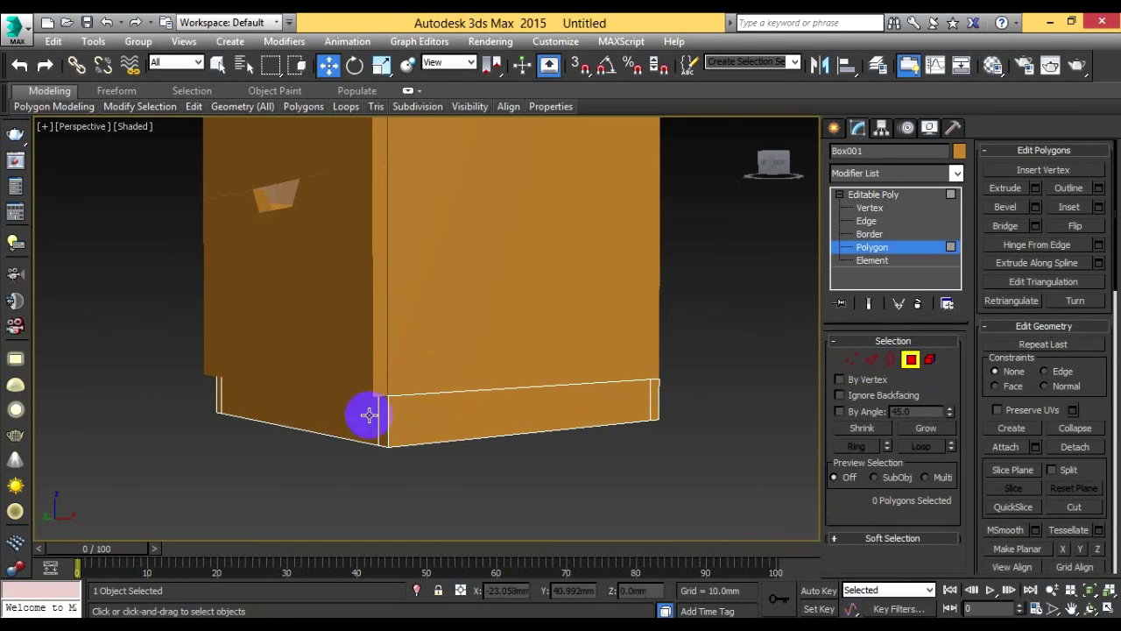
{"action": "middle_click_drag", "start_coordinate": [458, 421], "coordinate": [471, 421], "text": "alt"}
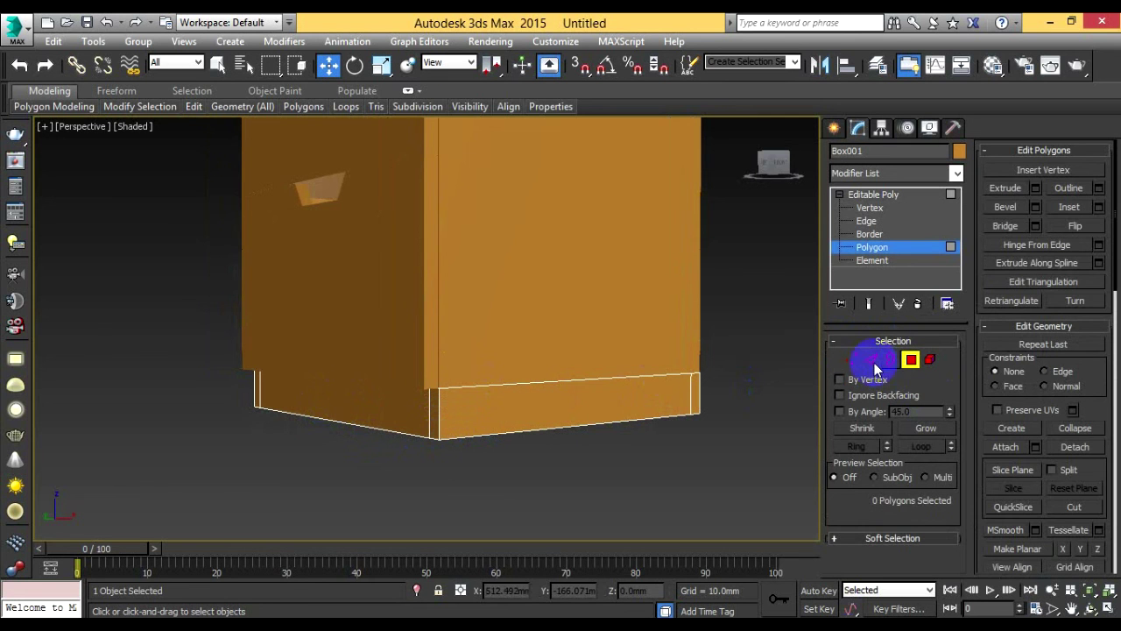
{"action": "left_click", "coordinate": [909, 359]}
{"action": "key", "text": "2"}
{"action": "left_click", "coordinate": [259, 389]}
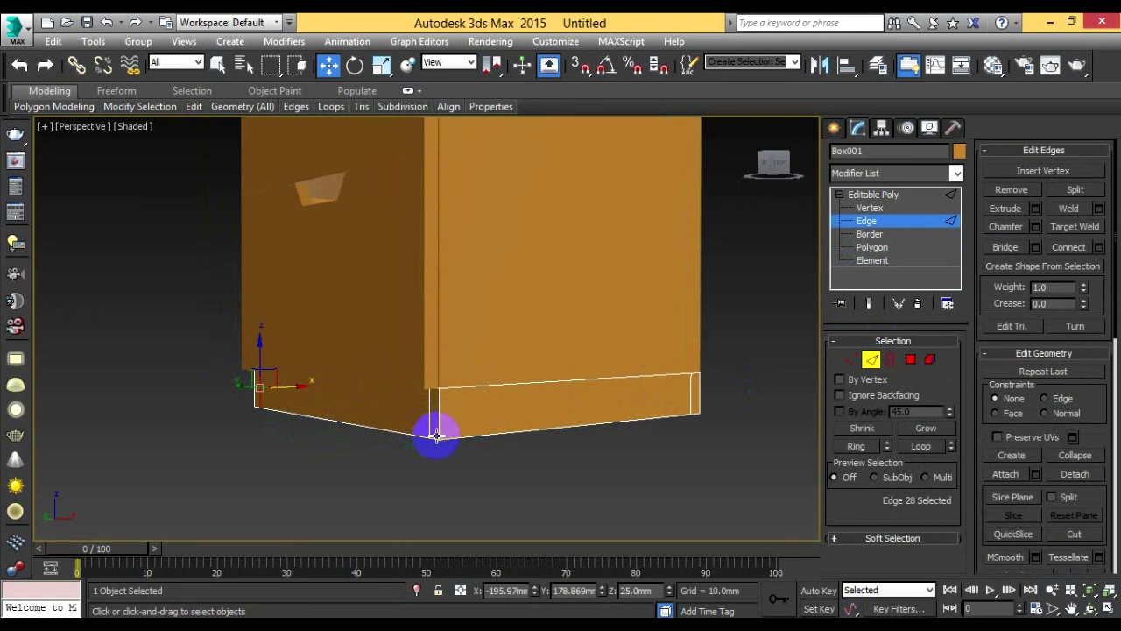
{"action": "left_click", "coordinate": [430, 417], "text": "ctrl"}
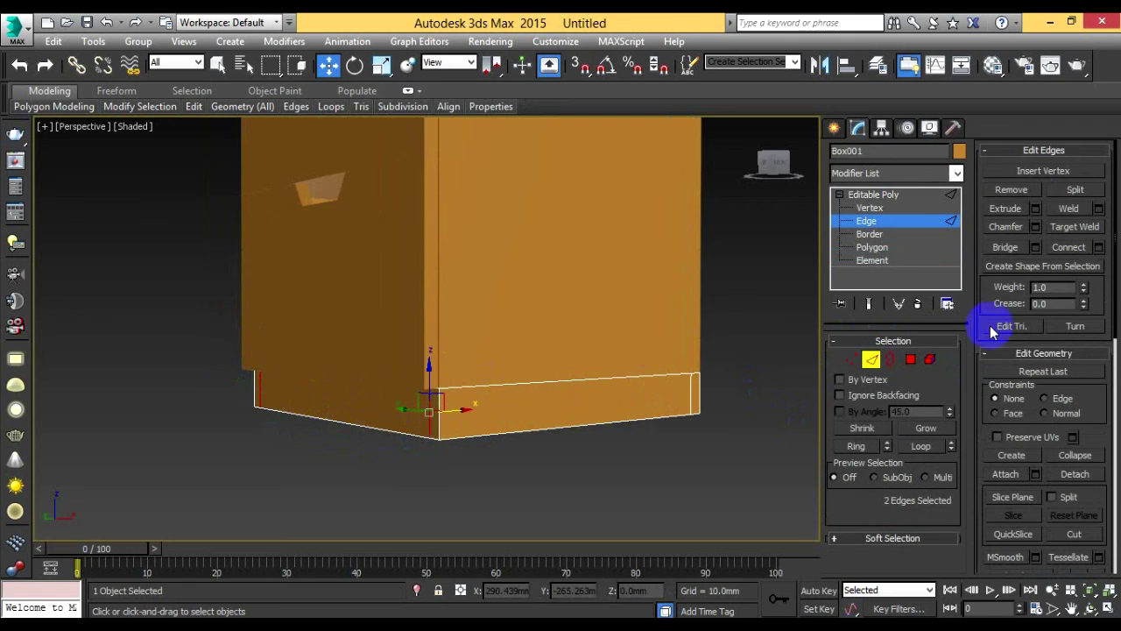
{"action": "left_click", "coordinate": [1012, 195]}
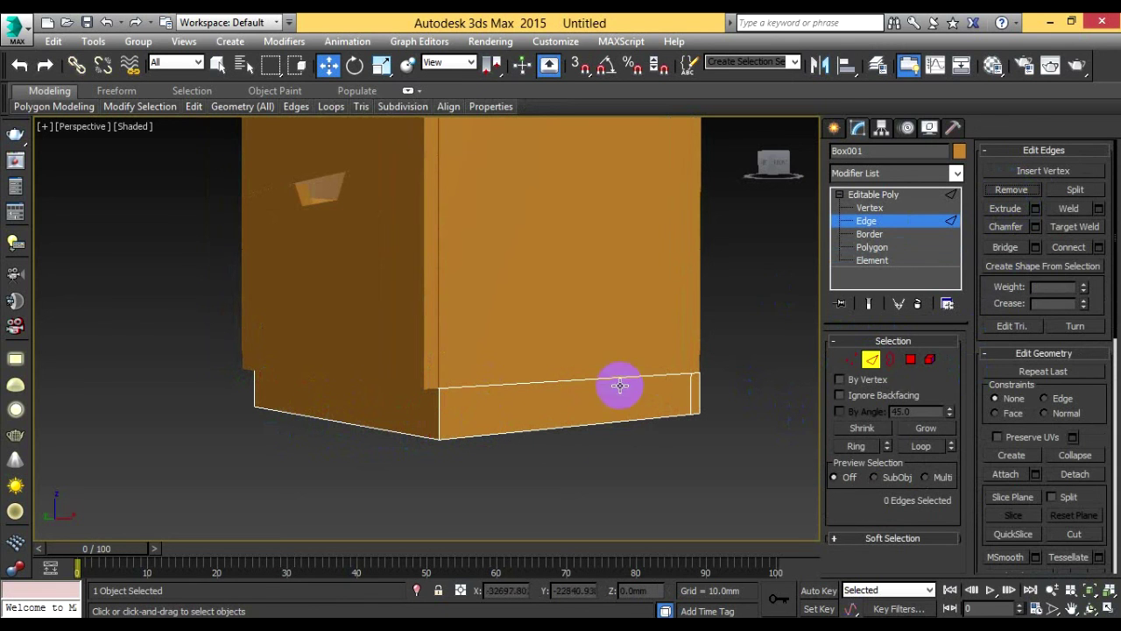
Step: Move the plinth's left face about -10.6mm on X, flush with the cabinet side
{"action": "left_click", "coordinate": [911, 360]}
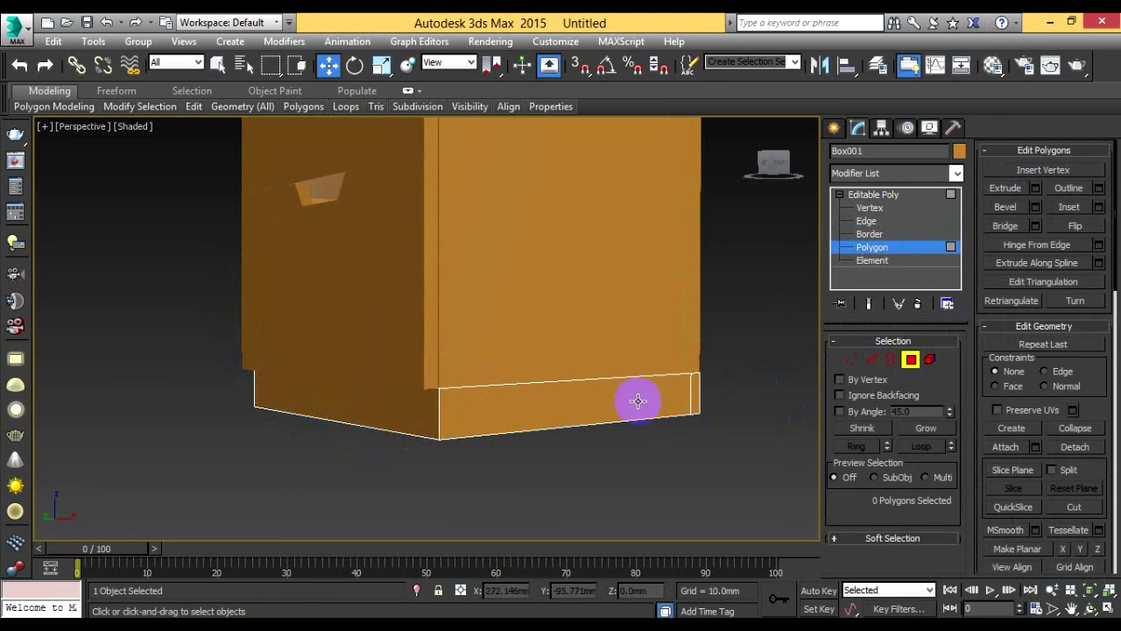
{"action": "left_click", "coordinate": [401, 411]}
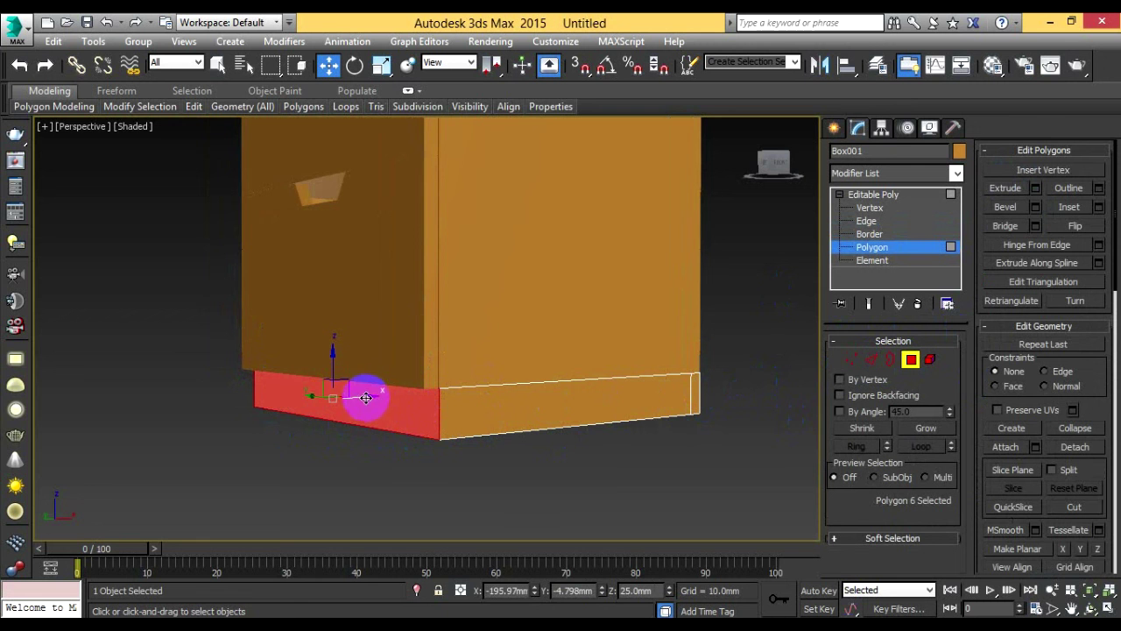
{"action": "left_click_drag", "start_coordinate": [368, 395], "coordinate": [357, 395]}
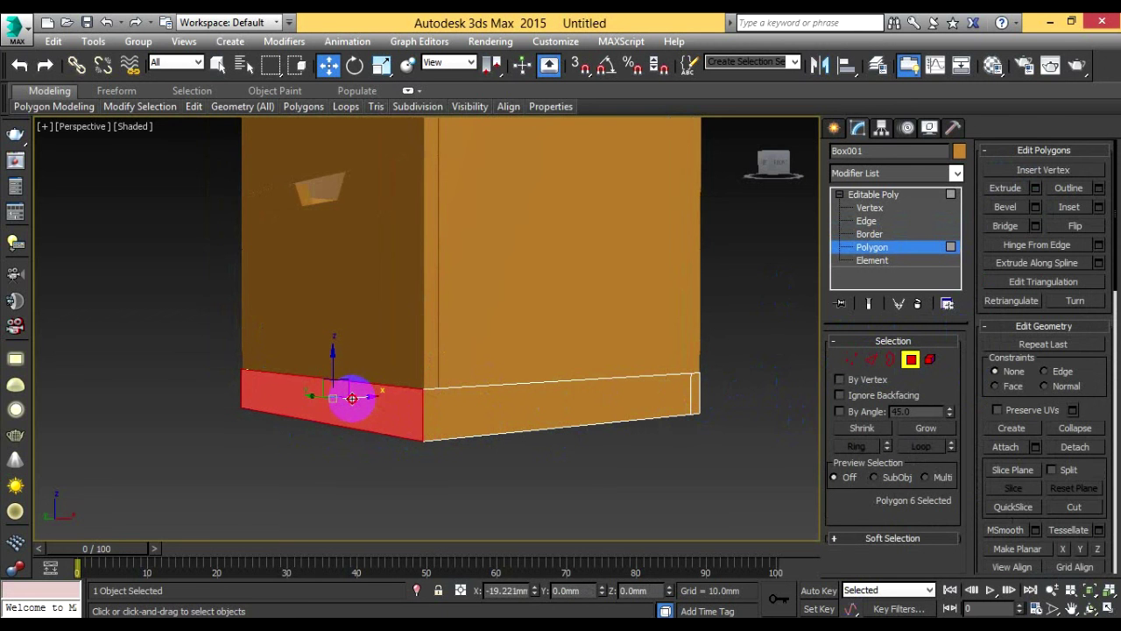
{"action": "left_click", "coordinate": [911, 359]}
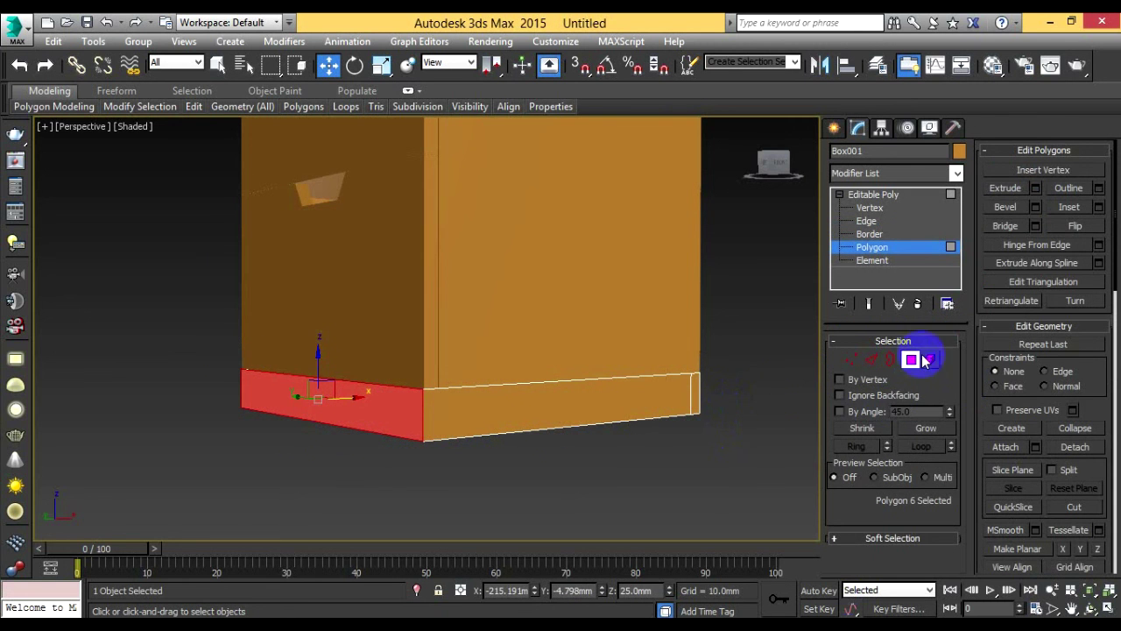
{"action": "left_click", "coordinate": [639, 461]}
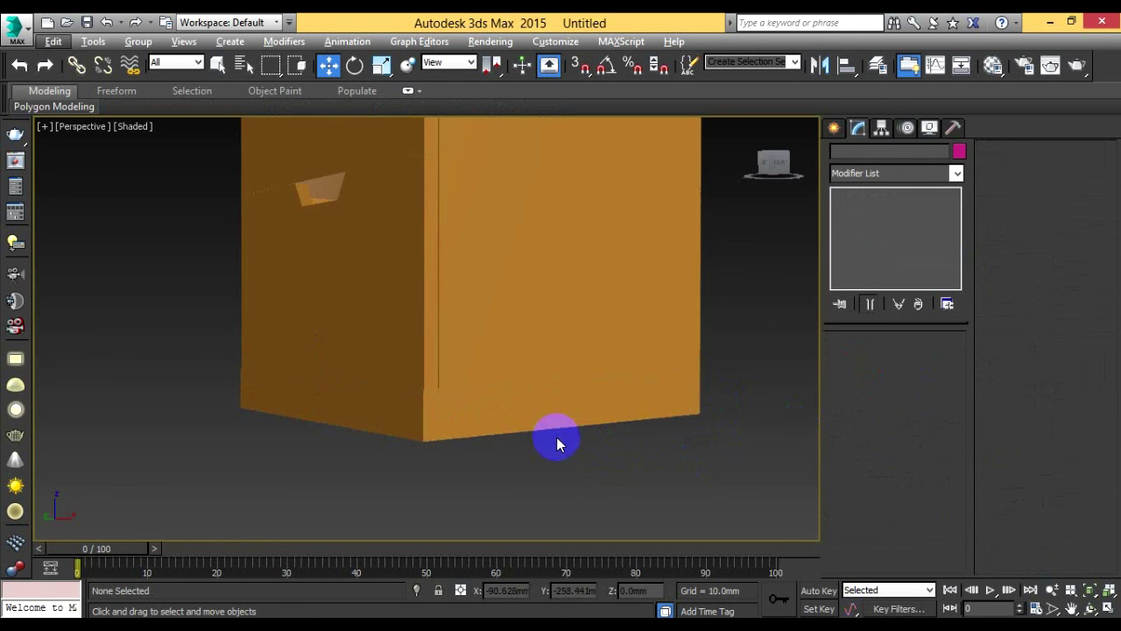
Step: Crossing-select all of side001's edges and chamfer them by 1.0mm
{"action": "middle_click_drag", "start_coordinate": [559, 437], "coordinate": [584, 469], "text": "alt"}
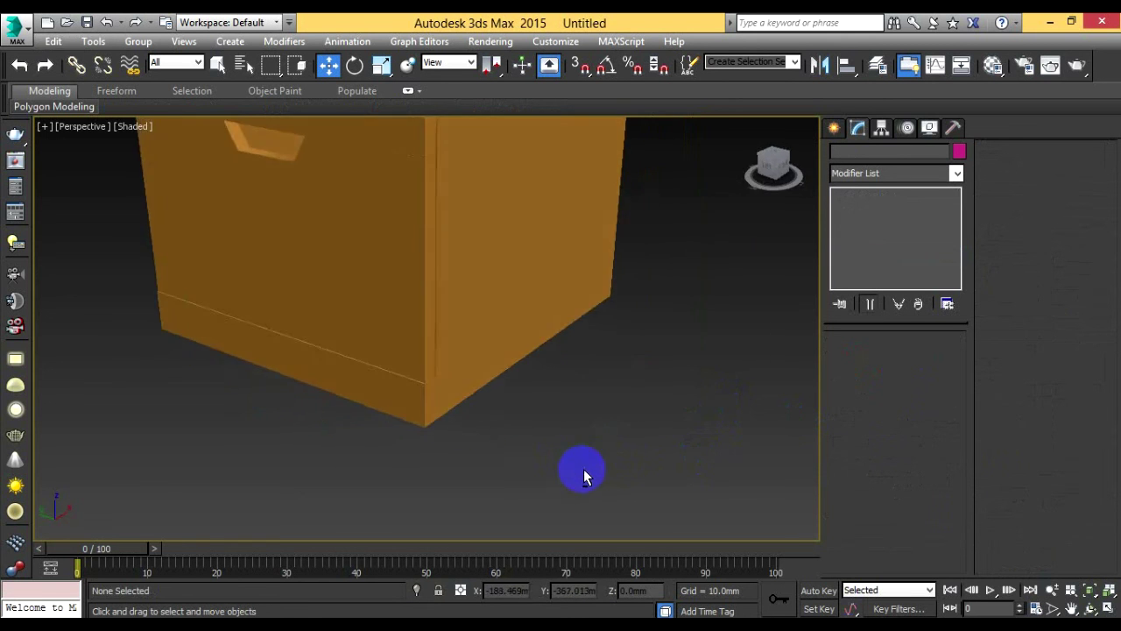
{"action": "scroll", "coordinate": [584, 469], "scroll_direction": "down", "scroll_amount": 5}
{"action": "scroll", "coordinate": [561, 430], "scroll_direction": "up", "scroll_amount": 3}
{"action": "mouse_move", "coordinate": [561, 430]}
{"action": "middle_mouse_down", "text": "alt"}
{"action": "mouse_move", "coordinate": [585, 418]}
{"action": "mouse_move", "coordinate": [558, 406]}
{"action": "middle_mouse_up", "text": "alt"}
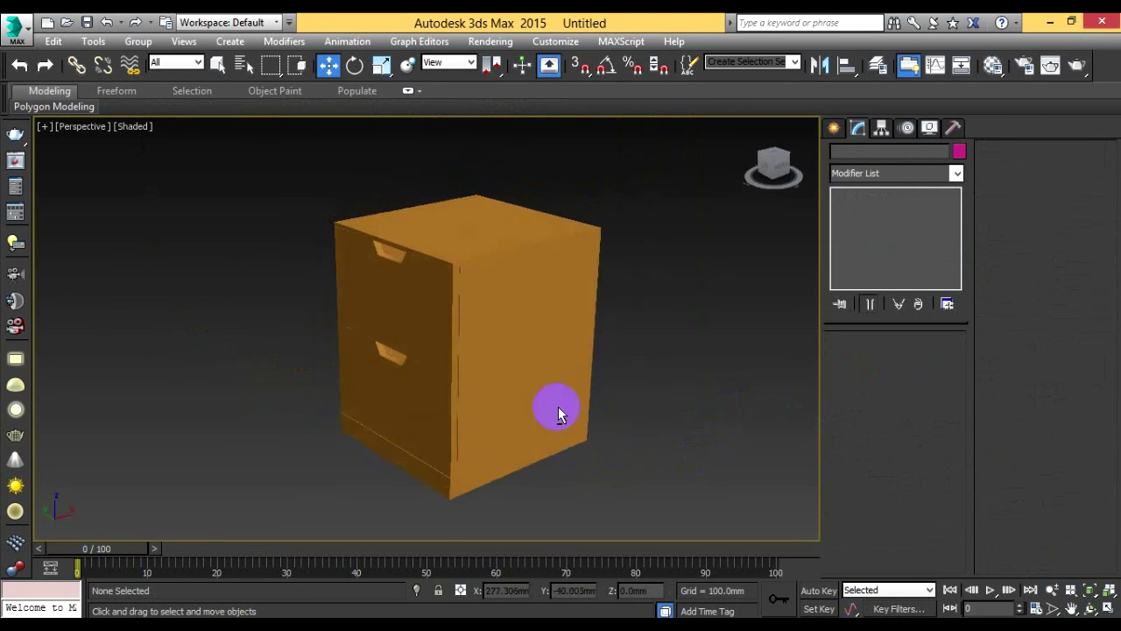
{"action": "left_click", "coordinate": [518, 306]}
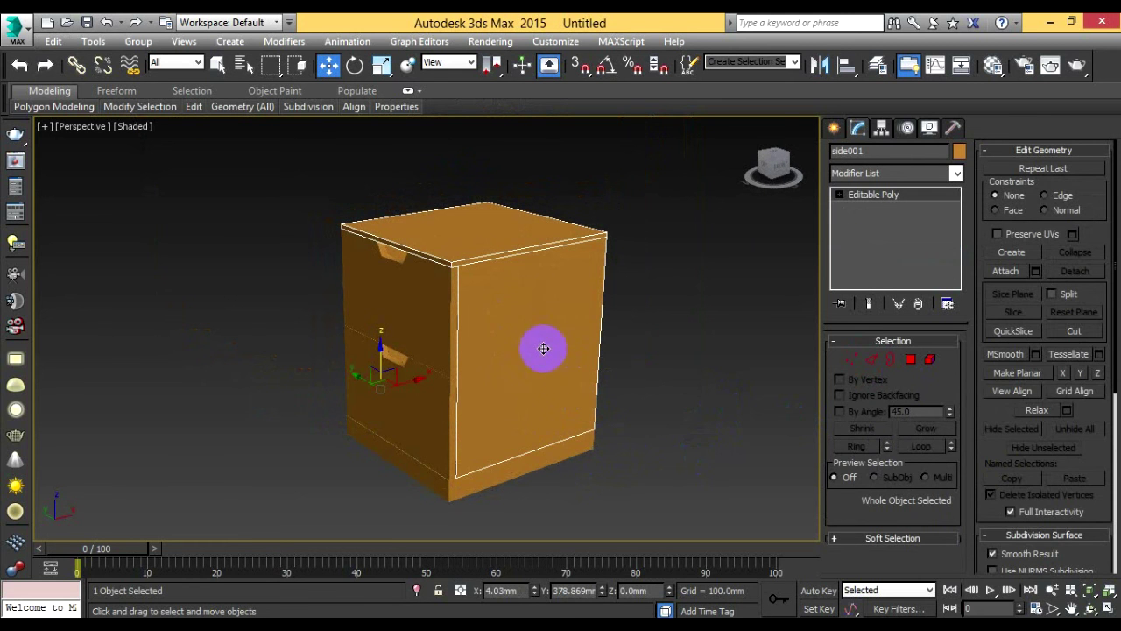
{"action": "left_click", "coordinate": [869, 364]}
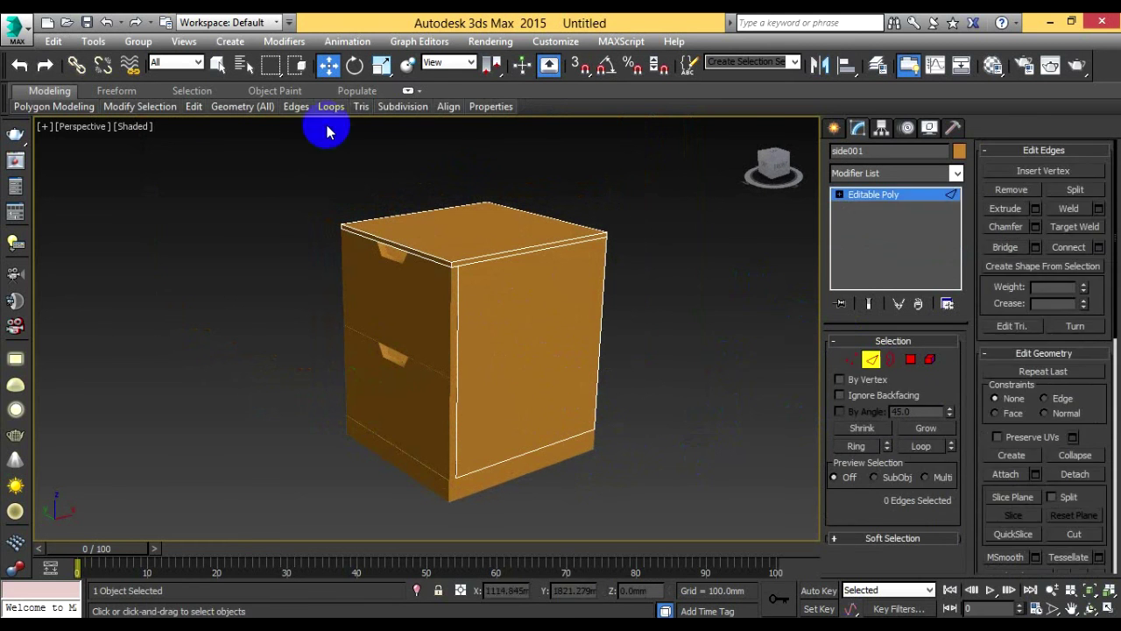
{"action": "left_click", "coordinate": [298, 66]}
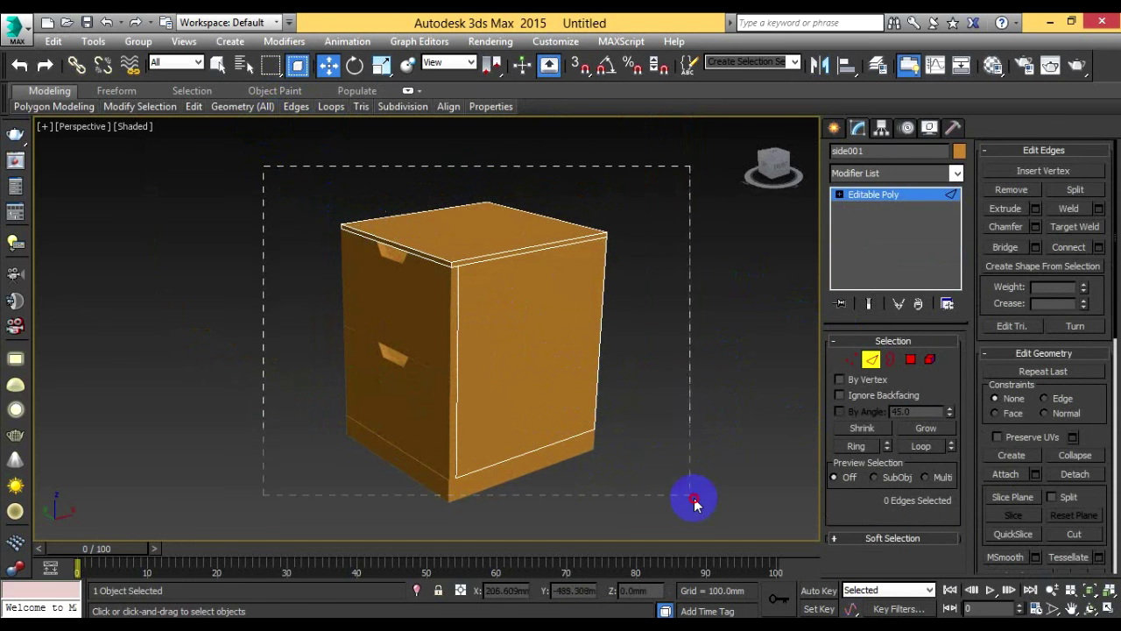
{"action": "left_click_drag", "start_coordinate": [389, 229], "coordinate": [696, 505]}
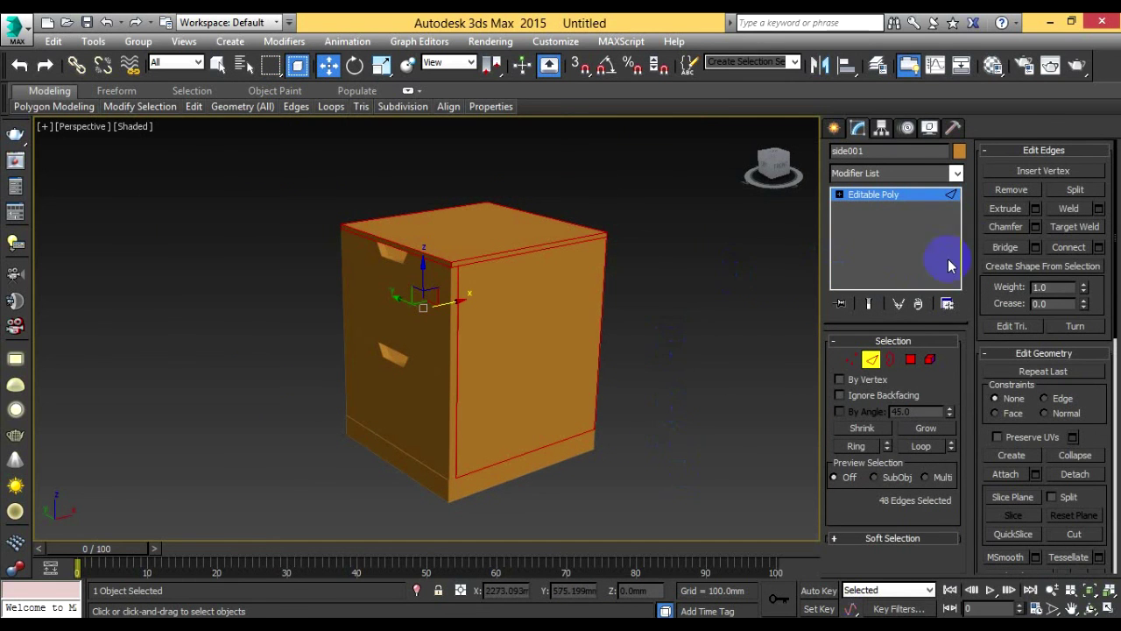
{"action": "left_click", "coordinate": [1035, 226]}
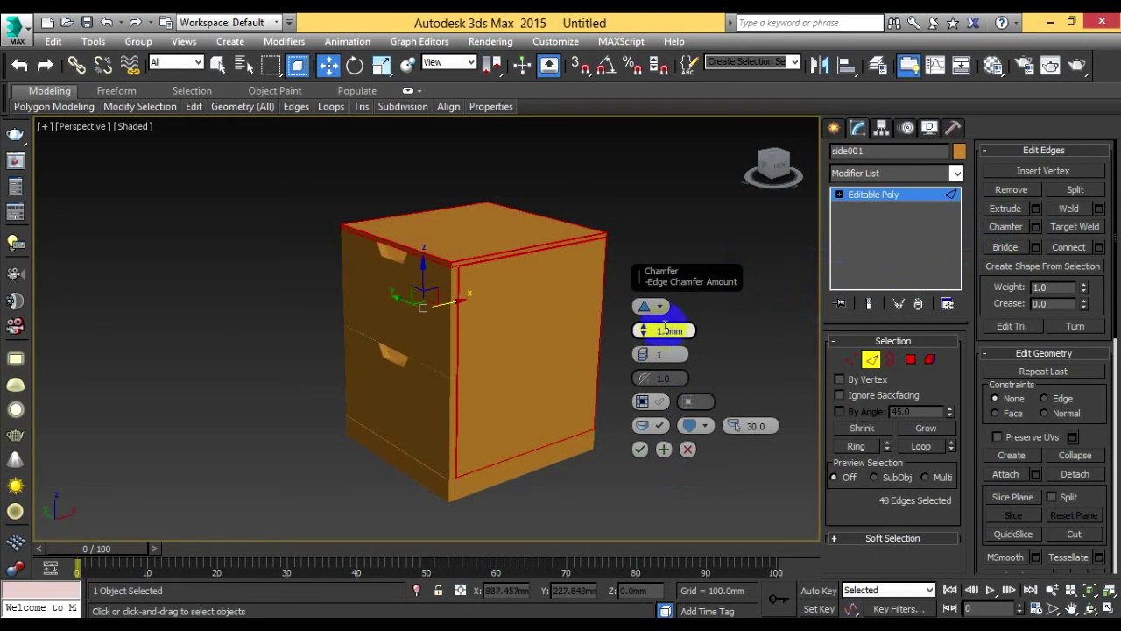
{"action": "left_click", "coordinate": [640, 449]}
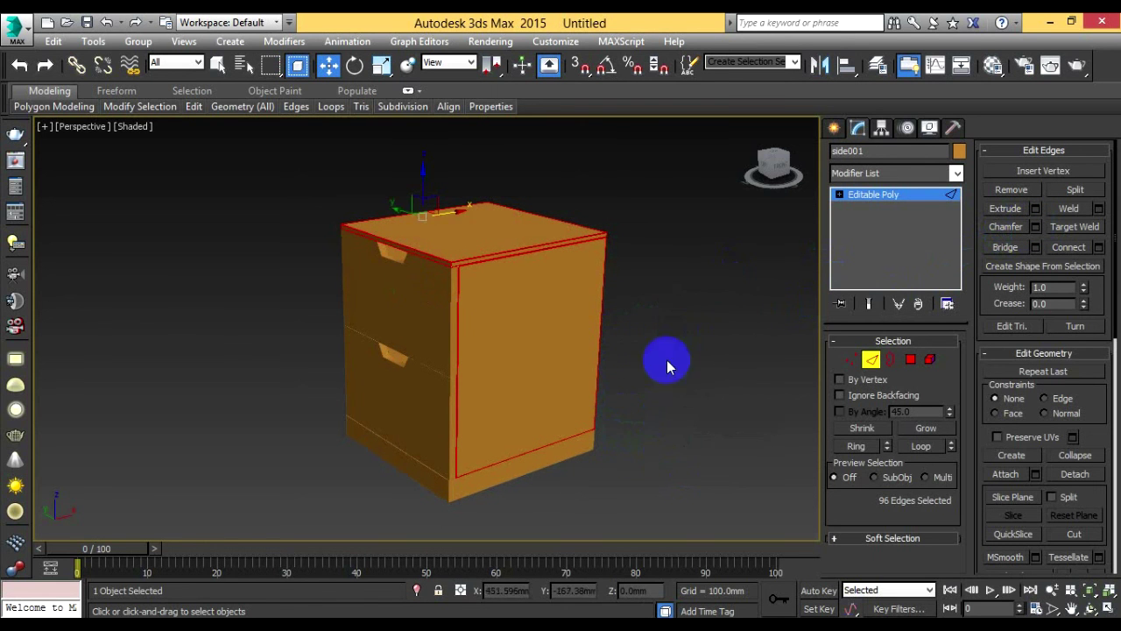
{"action": "left_click", "coordinate": [667, 360]}
Step: Select the base plinth and remove the vertical edge at its corner
{"action": "left_click", "coordinate": [870, 359]}
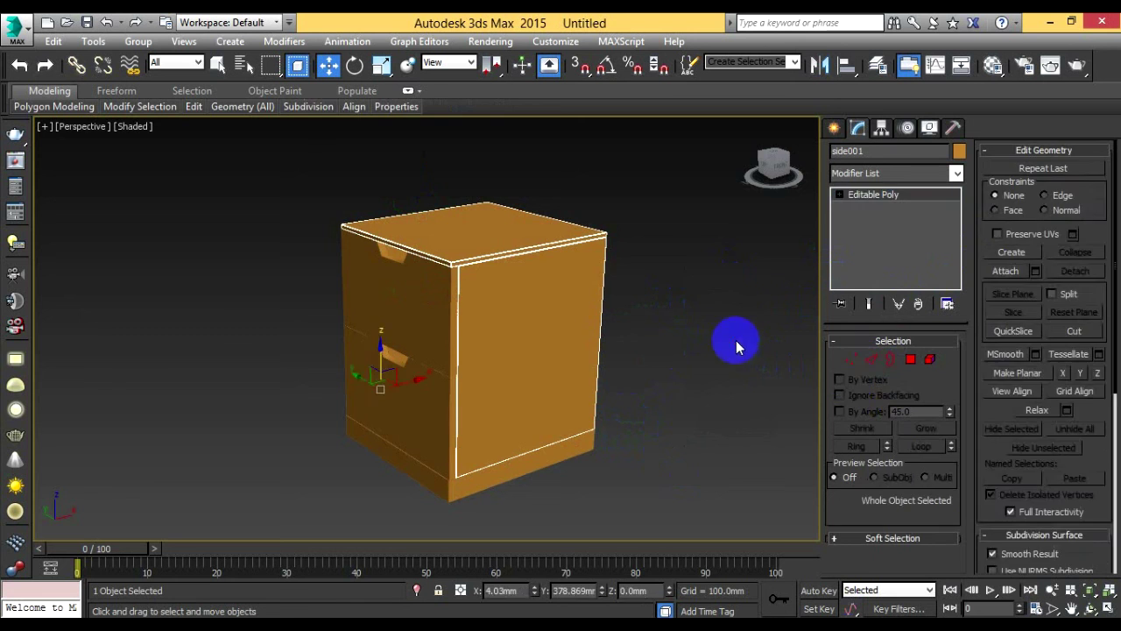
{"action": "left_click", "coordinate": [723, 339]}
{"action": "scroll", "coordinate": [481, 262], "scroll_direction": "up", "scroll_amount": 5}
{"action": "scroll", "coordinate": [481, 262], "scroll_direction": "down", "scroll_amount": 1}
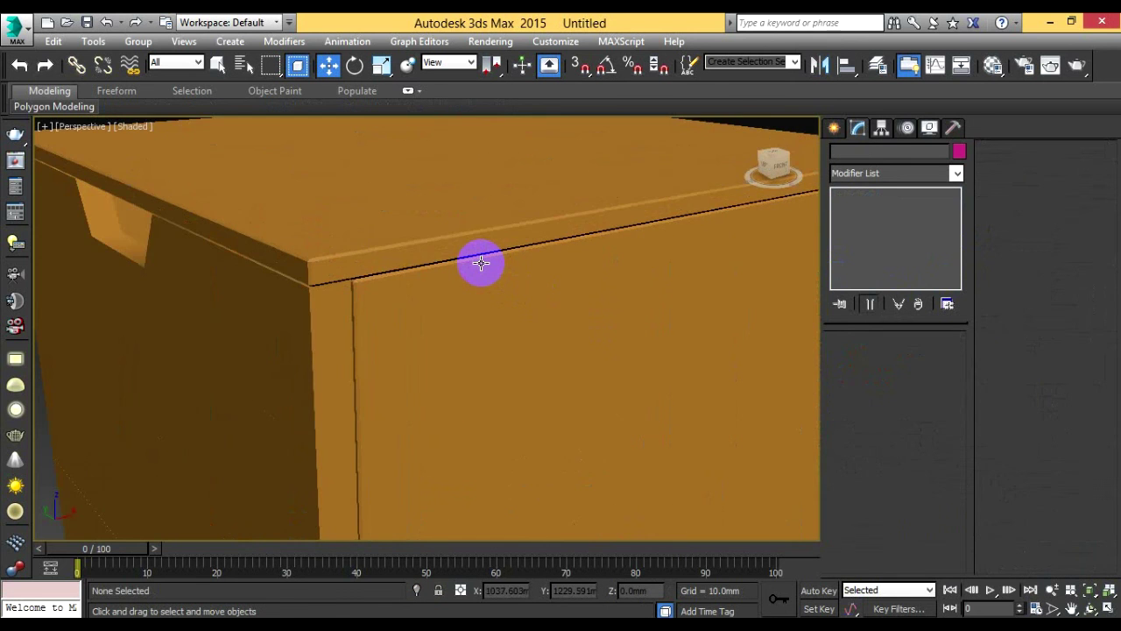
{"action": "scroll", "coordinate": [481, 262], "scroll_direction": "down", "scroll_amount": 5}
{"action": "mouse_move", "coordinate": [498, 439]}
{"action": "middle_mouse_down"}
{"action": "mouse_move", "coordinate": [501, 407]}
{"action": "mouse_move", "coordinate": [466, 401]}
{"action": "middle_mouse_up"}
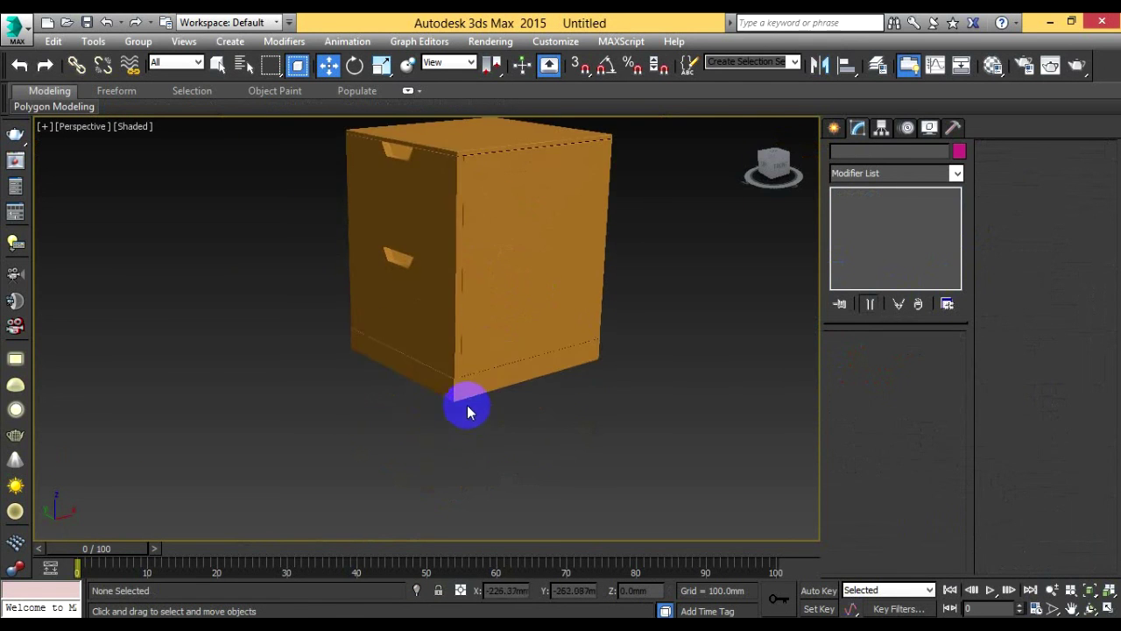
{"action": "scroll", "coordinate": [476, 319], "scroll_direction": "up", "scroll_amount": 3}
{"action": "scroll", "coordinate": [477, 320], "scroll_direction": "up", "scroll_amount": 2}
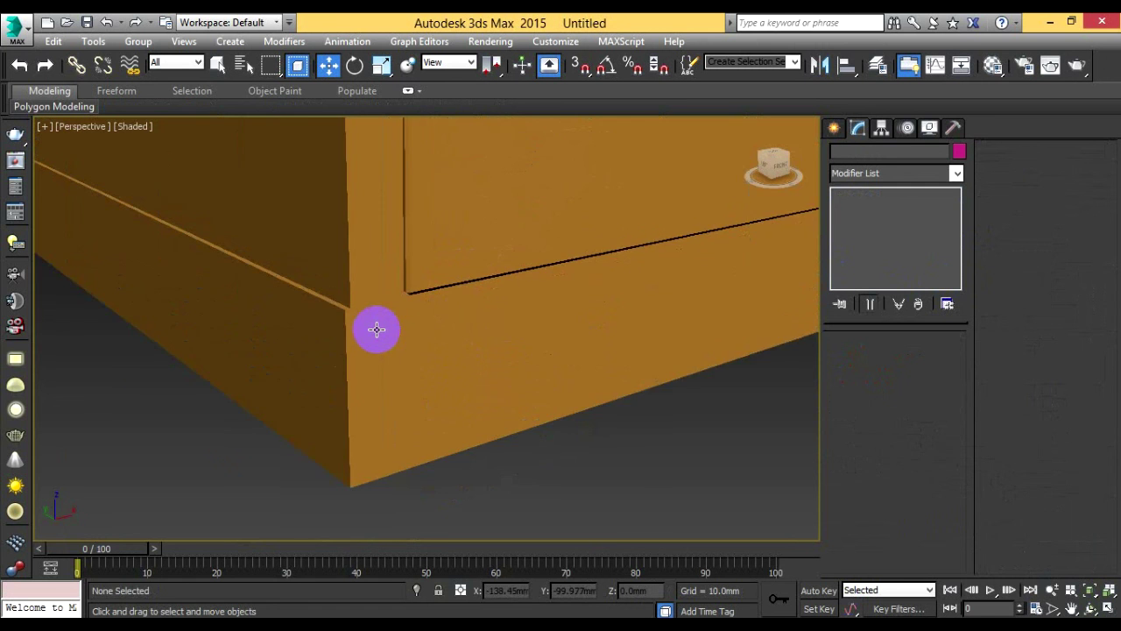
{"action": "scroll", "coordinate": [377, 328], "scroll_direction": "up", "scroll_amount": 2}
{"action": "scroll", "coordinate": [377, 329], "scroll_direction": "down", "scroll_amount": 3}
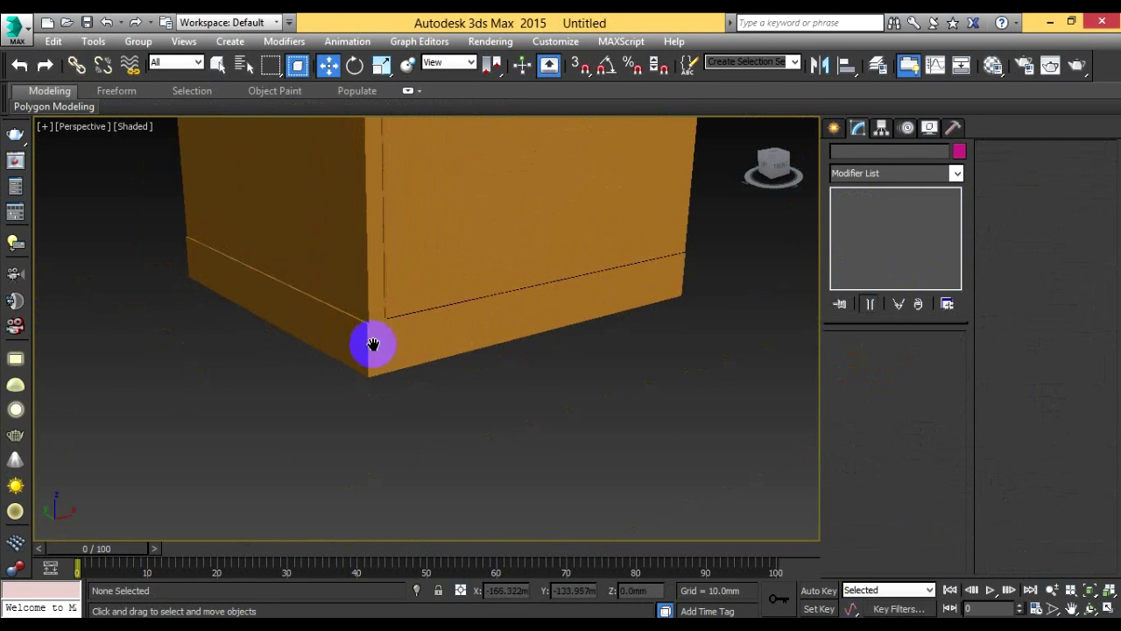
{"action": "left_click", "coordinate": [411, 351]}
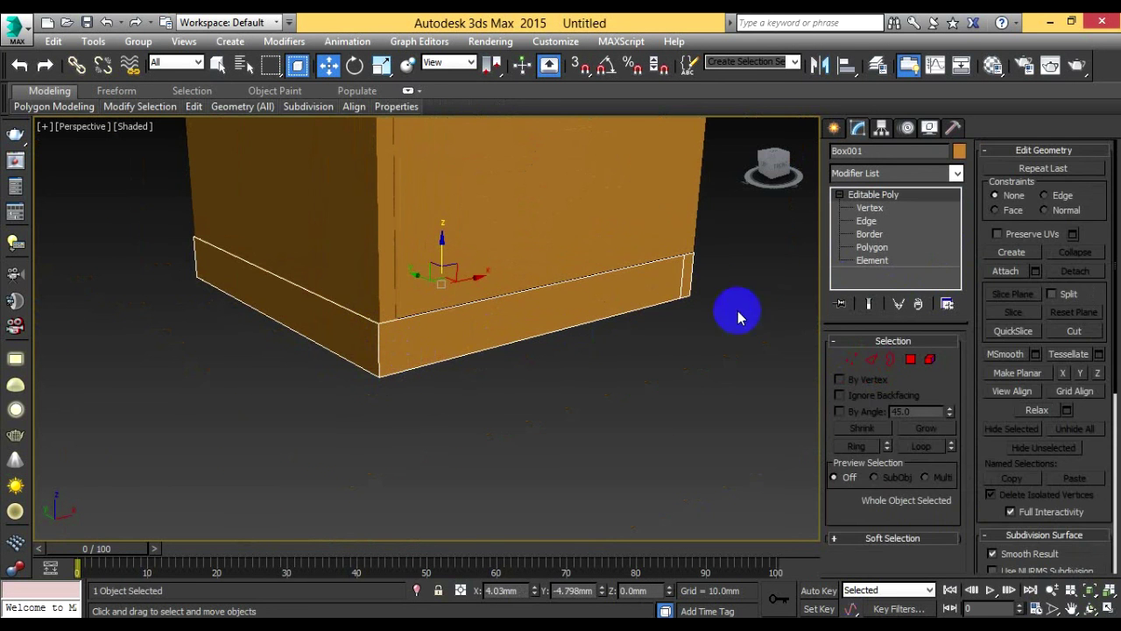
{"action": "key", "text": "2"}
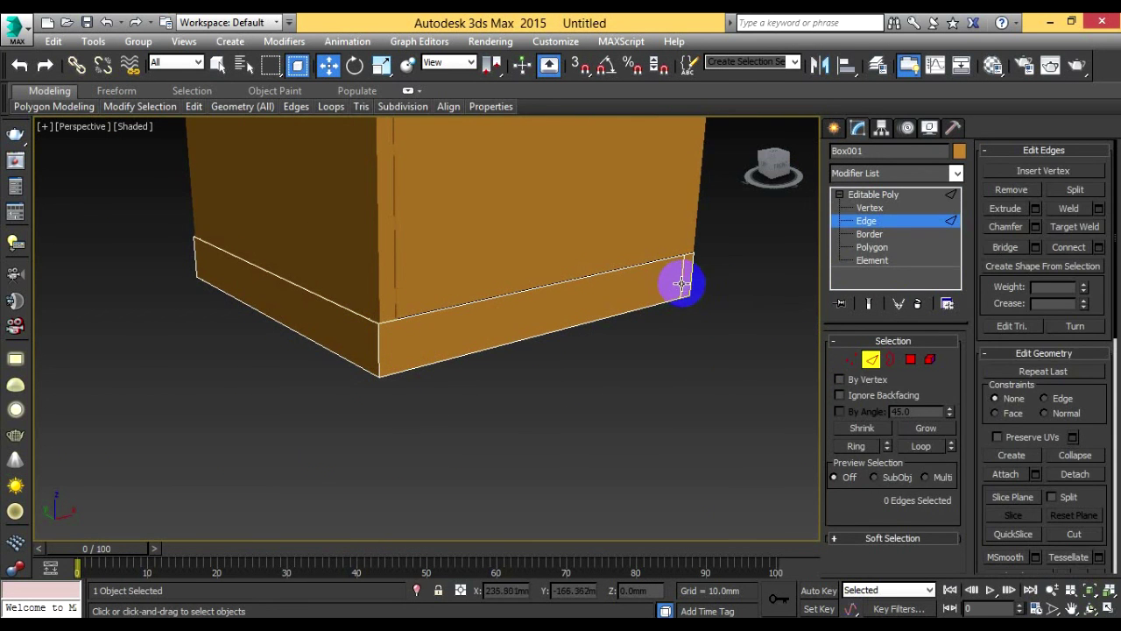
{"action": "left_click", "coordinate": [681, 283]}
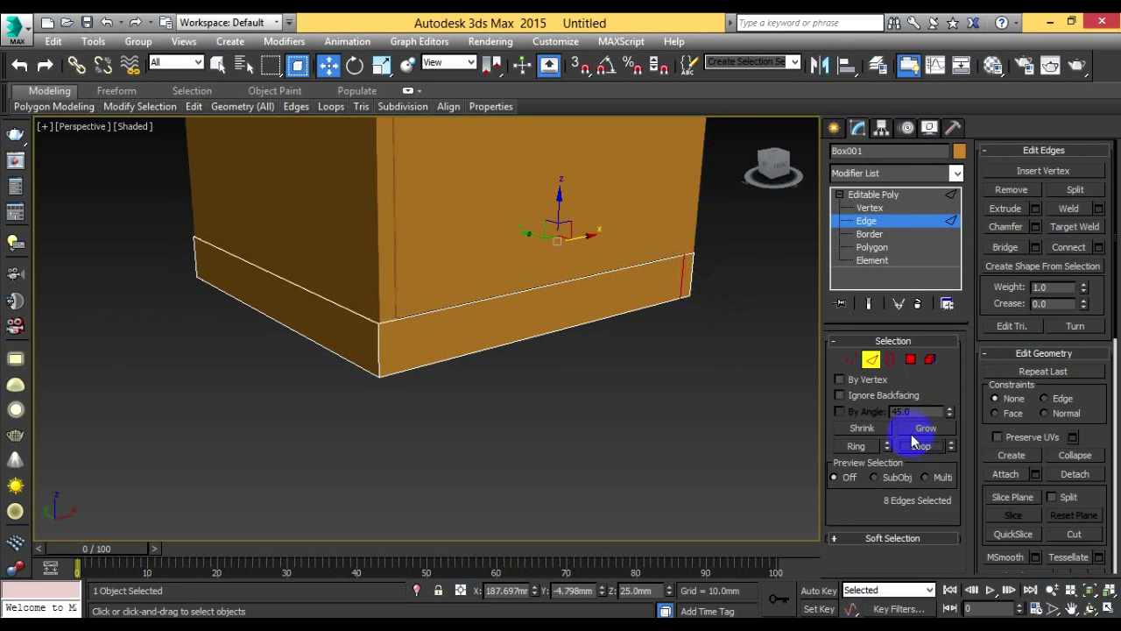
{"action": "left_click", "coordinate": [1010, 192]}
Step: Loop-select the two remaining vertical edges on the plinth side and remove them
{"action": "mouse_move", "coordinate": [263, 368]}
{"action": "middle_mouse_down", "text": "alt"}
{"action": "mouse_move", "coordinate": [631, 359]}
{"action": "mouse_move", "coordinate": [604, 323]}
{"action": "middle_mouse_up", "text": "alt"}
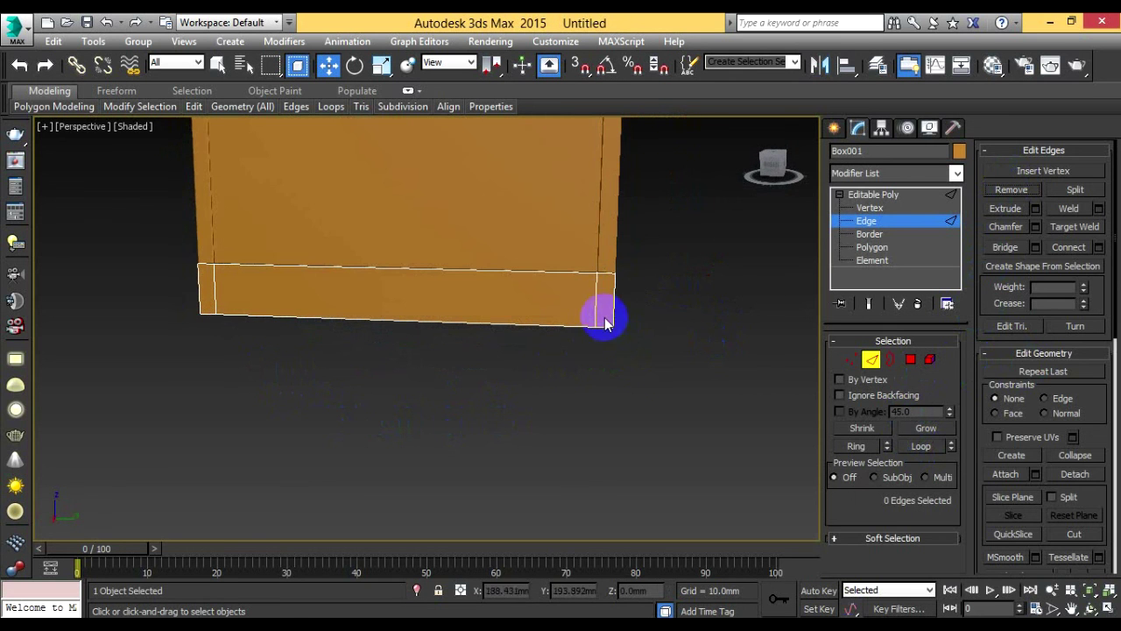
{"action": "left_click", "coordinate": [595, 304]}
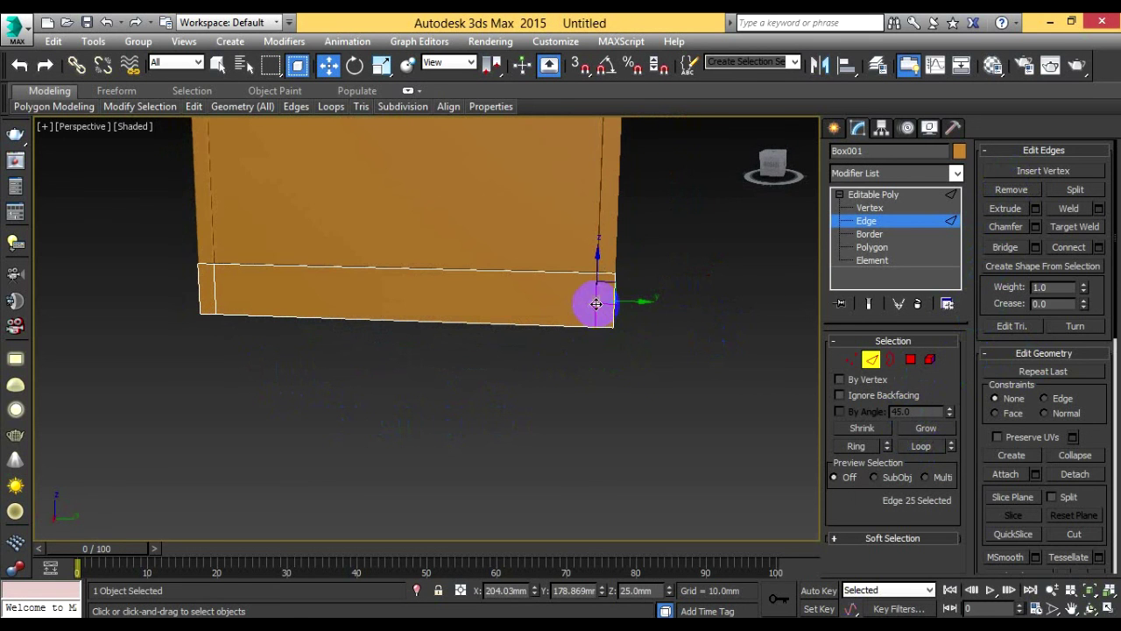
{"action": "left_click", "coordinate": [922, 447]}
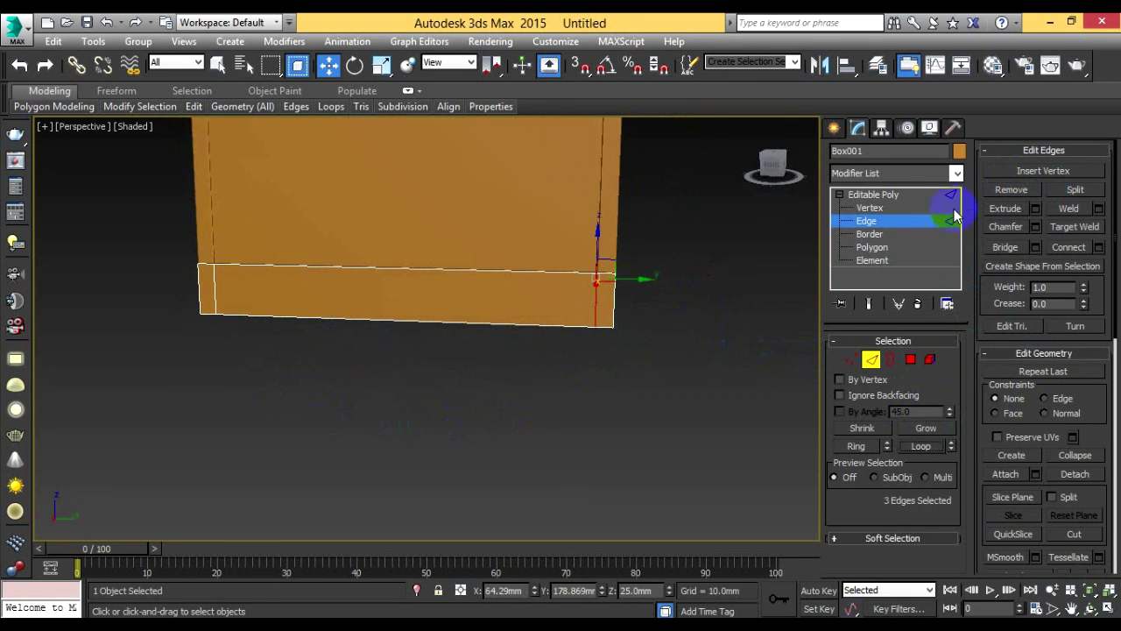
{"action": "left_click", "coordinate": [215, 296], "text": "ctrl"}
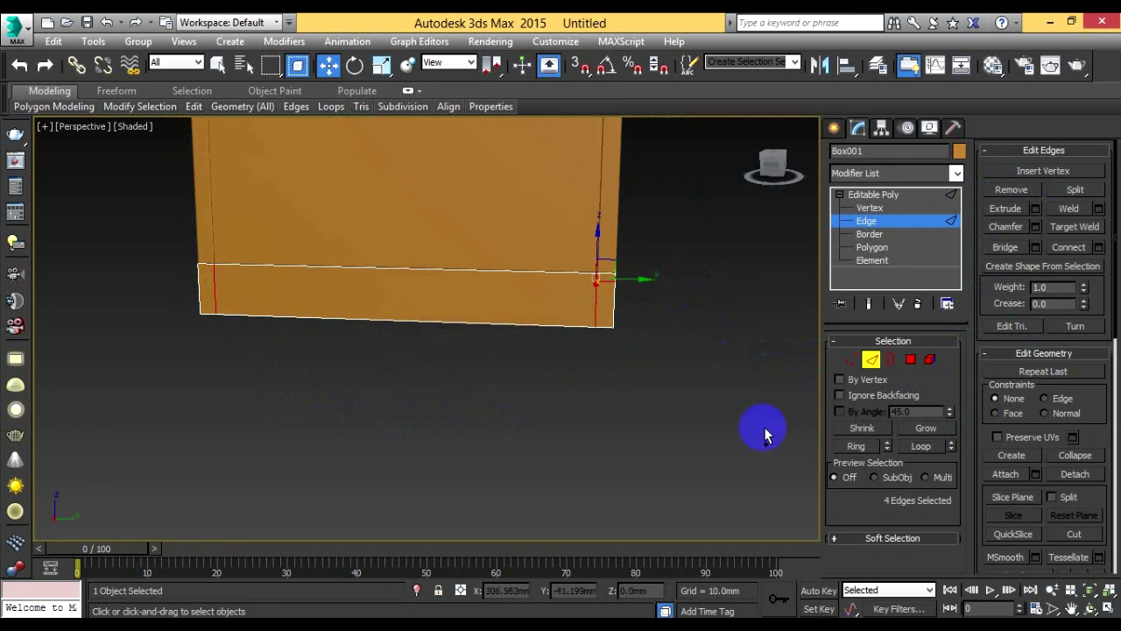
{"action": "left_click", "coordinate": [918, 450]}
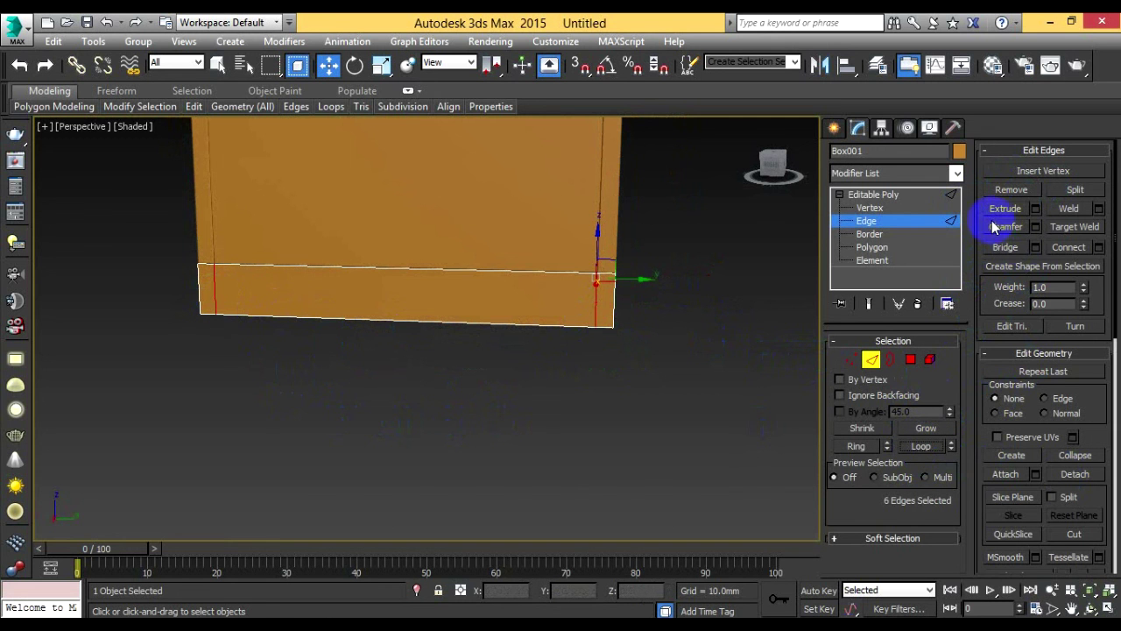
{"action": "left_click", "coordinate": [1014, 191]}
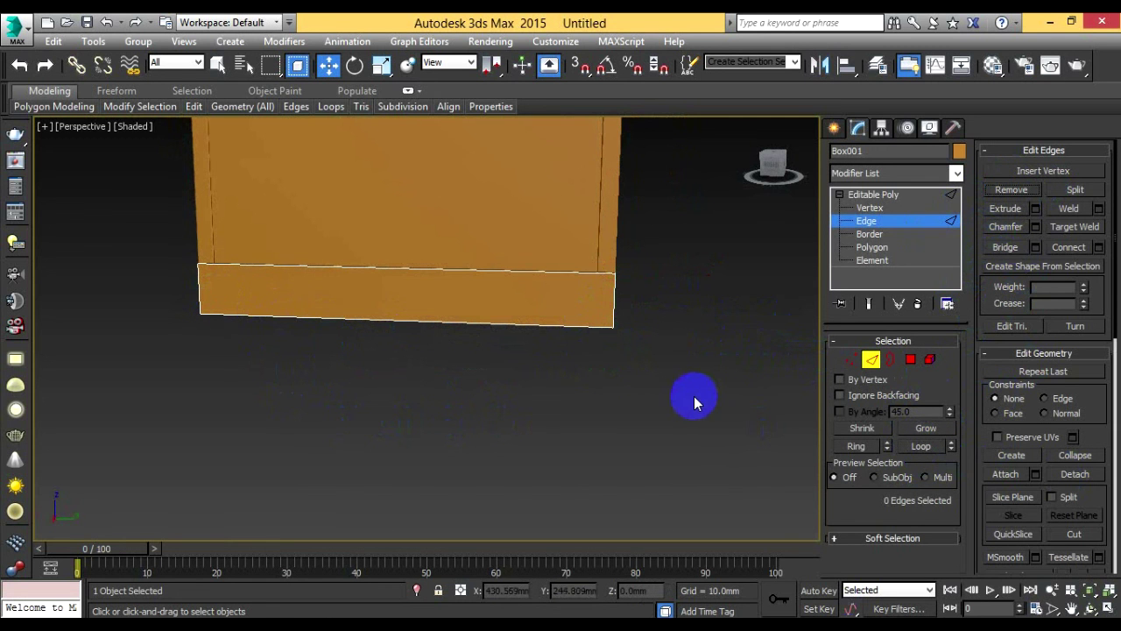
Step: Box-select the plinth's outer edges and chamfer them by 1.0mm
{"action": "mouse_move", "coordinate": [706, 385]}
{"action": "middle_mouse_down", "text": "alt"}
{"action": "mouse_move", "coordinate": [608, 421]}
{"action": "mouse_move", "coordinate": [455, 420]}
{"action": "mouse_move", "coordinate": [443, 408]}
{"action": "middle_mouse_up", "text": "alt"}
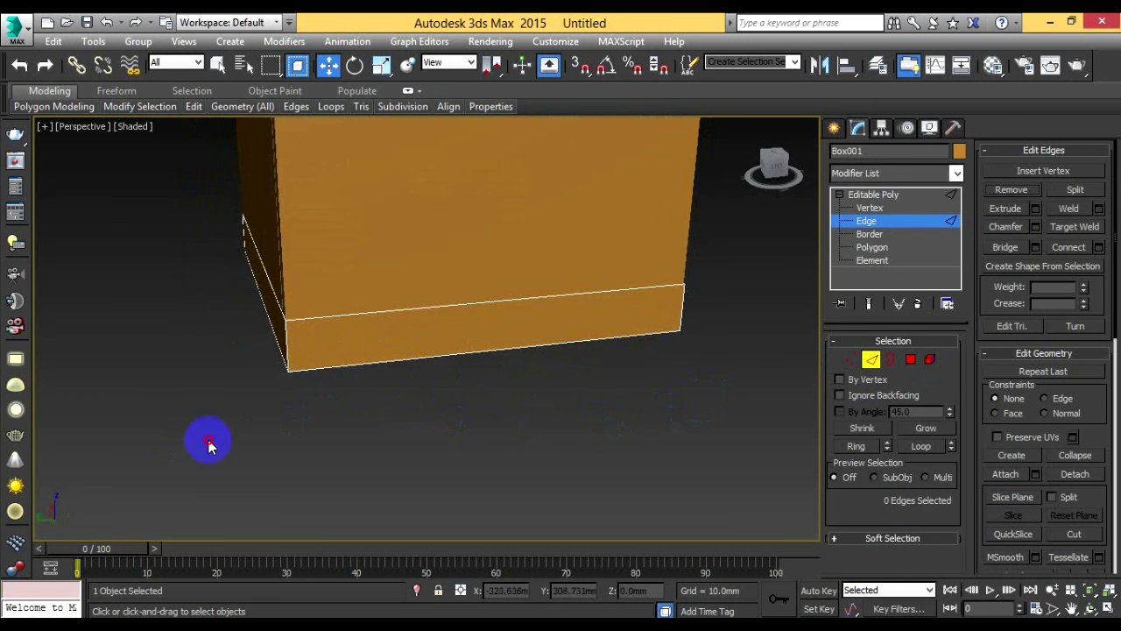
{"action": "mouse_move", "coordinate": [160, 437]}
{"action": "left_mouse_down"}
{"action": "mouse_move", "coordinate": [751, 274]}
{"action": "mouse_move", "coordinate": [736, 180]}
{"action": "left_mouse_up"}
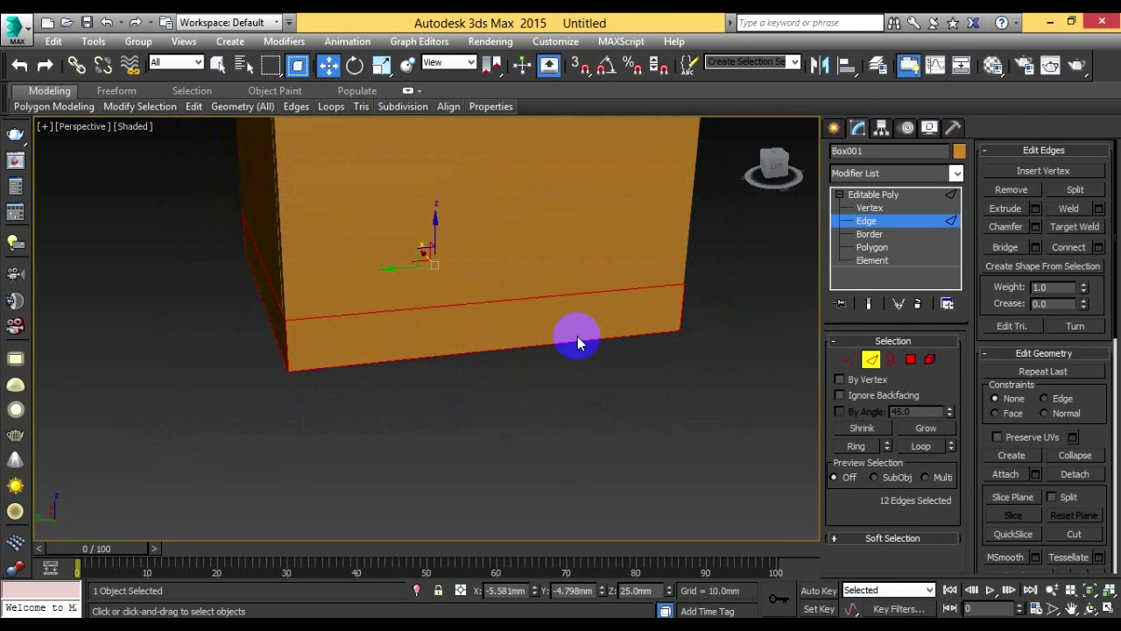
{"action": "left_click", "coordinate": [1036, 227]}
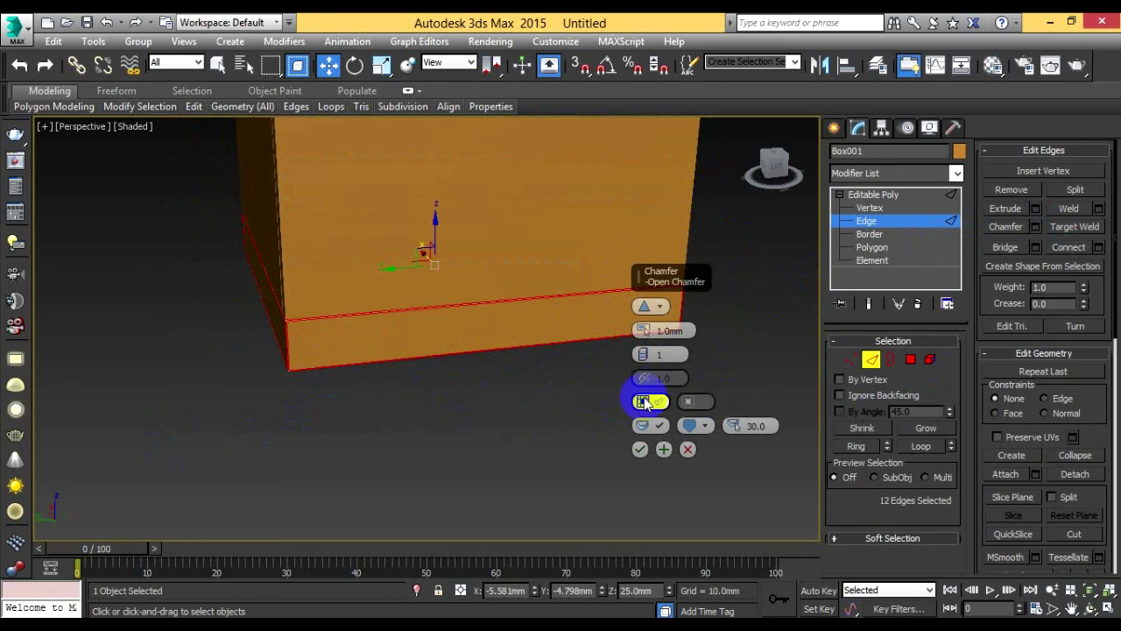
{"action": "left_click", "coordinate": [640, 449]}
{"action": "left_click", "coordinate": [645, 416]}
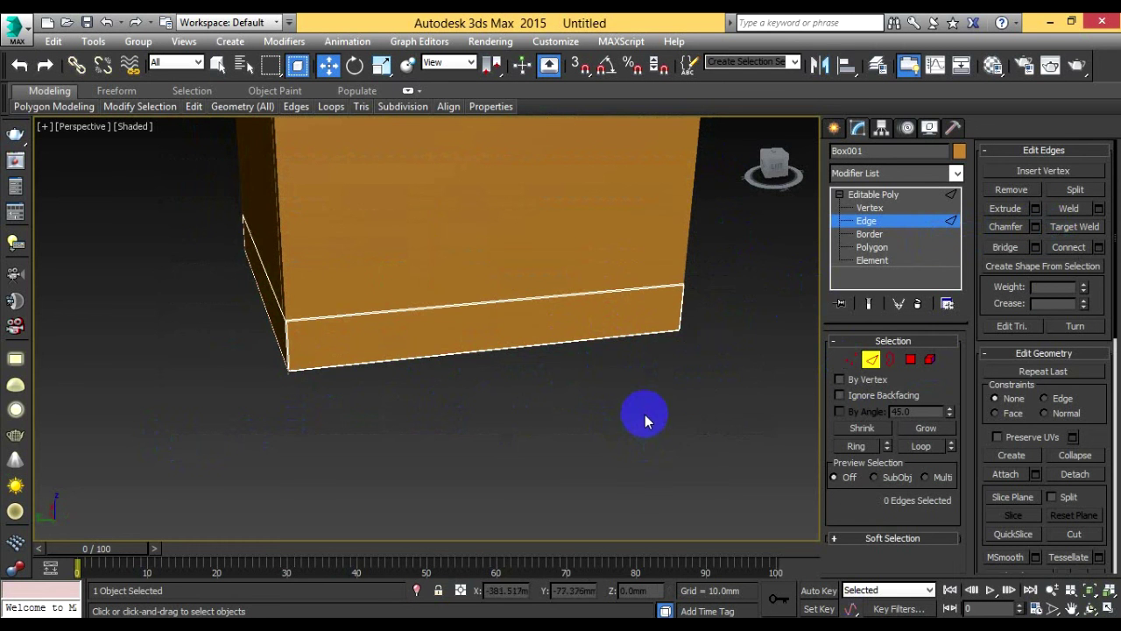
{"action": "left_click", "coordinate": [872, 359]}
Step: Slide the top drawer group, Group002, out of the cabinet along X
{"action": "left_click", "coordinate": [694, 410]}
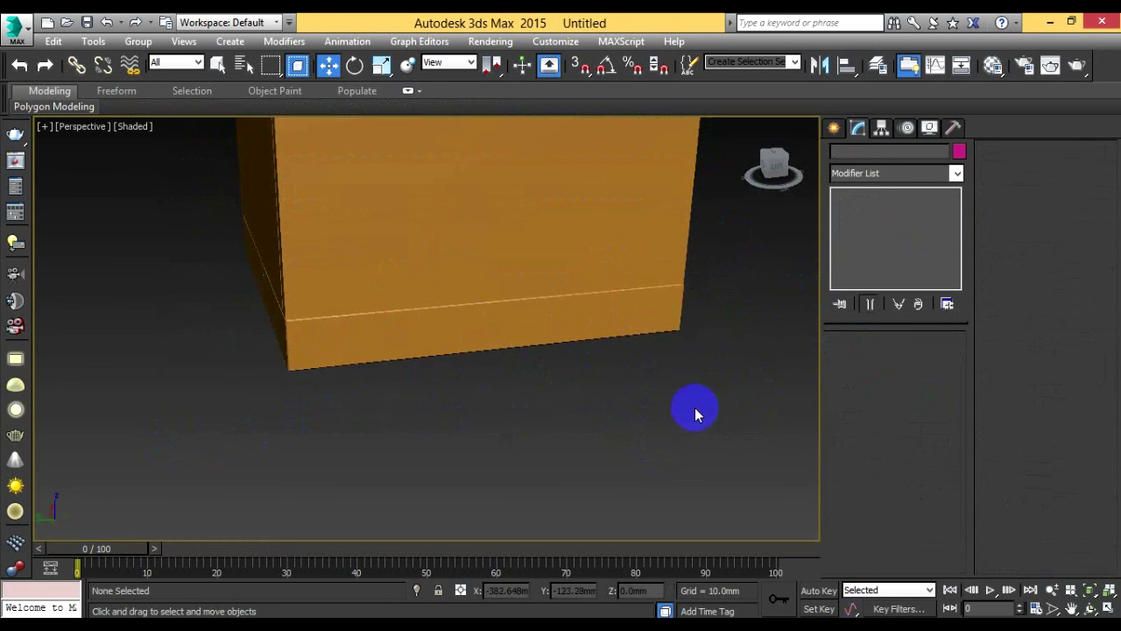
{"action": "mouse_move", "coordinate": [726, 388]}
{"action": "middle_mouse_down", "text": "alt"}
{"action": "mouse_move", "coordinate": [508, 373]}
{"action": "mouse_move", "coordinate": [581, 388]}
{"action": "mouse_move", "coordinate": [488, 354]}
{"action": "mouse_move", "coordinate": [588, 396]}
{"action": "mouse_move", "coordinate": [490, 388]}
{"action": "mouse_move", "coordinate": [479, 390]}
{"action": "mouse_move", "coordinate": [565, 393]}
{"action": "mouse_move", "coordinate": [461, 395]}
{"action": "mouse_move", "coordinate": [292, 430]}
{"action": "middle_mouse_up", "text": "alt"}
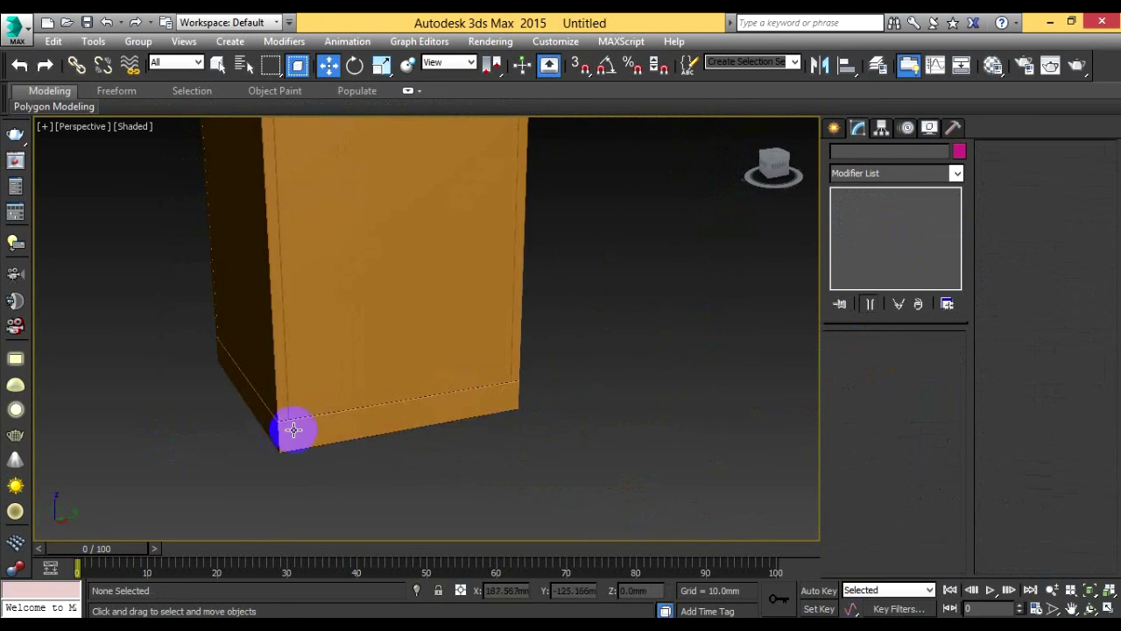
{"action": "scroll", "coordinate": [292, 431], "scroll_direction": "up", "scroll_amount": 3}
{"action": "scroll", "coordinate": [289, 428], "scroll_direction": "down", "scroll_amount": 1}
{"action": "scroll", "coordinate": [324, 418], "scroll_direction": "down", "scroll_amount": 2}
{"action": "scroll", "coordinate": [316, 421], "scroll_direction": "down", "scroll_amount": 3}
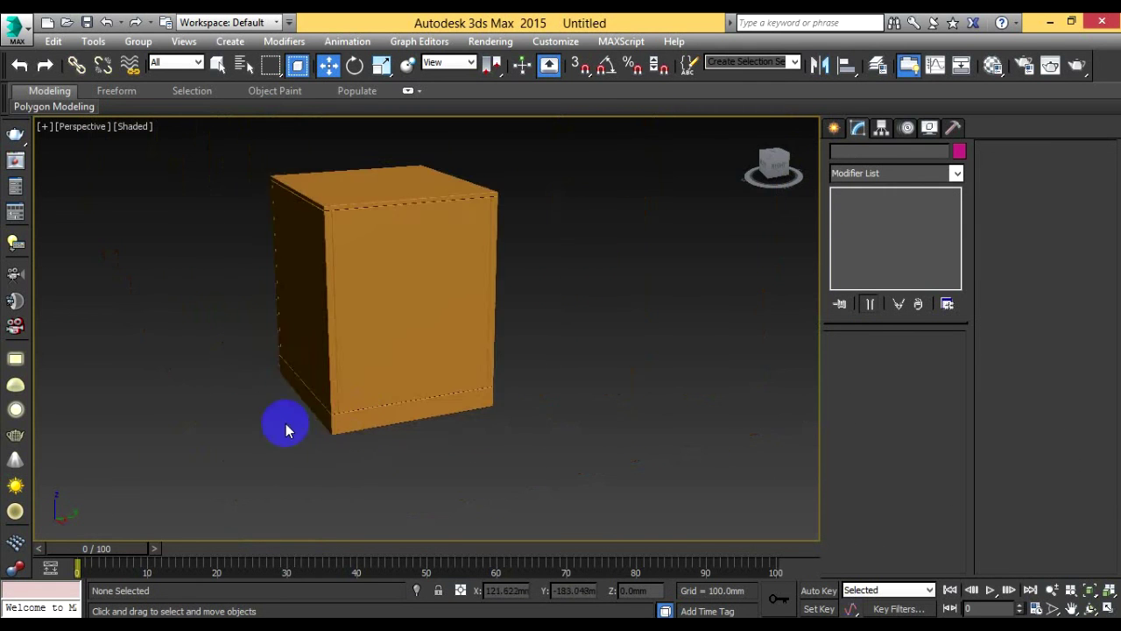
{"action": "scroll", "coordinate": [377, 422], "scroll_direction": "down", "scroll_amount": 2}
{"action": "middle_click_drag", "start_coordinate": [476, 417], "coordinate": [526, 408], "text": "alt"}
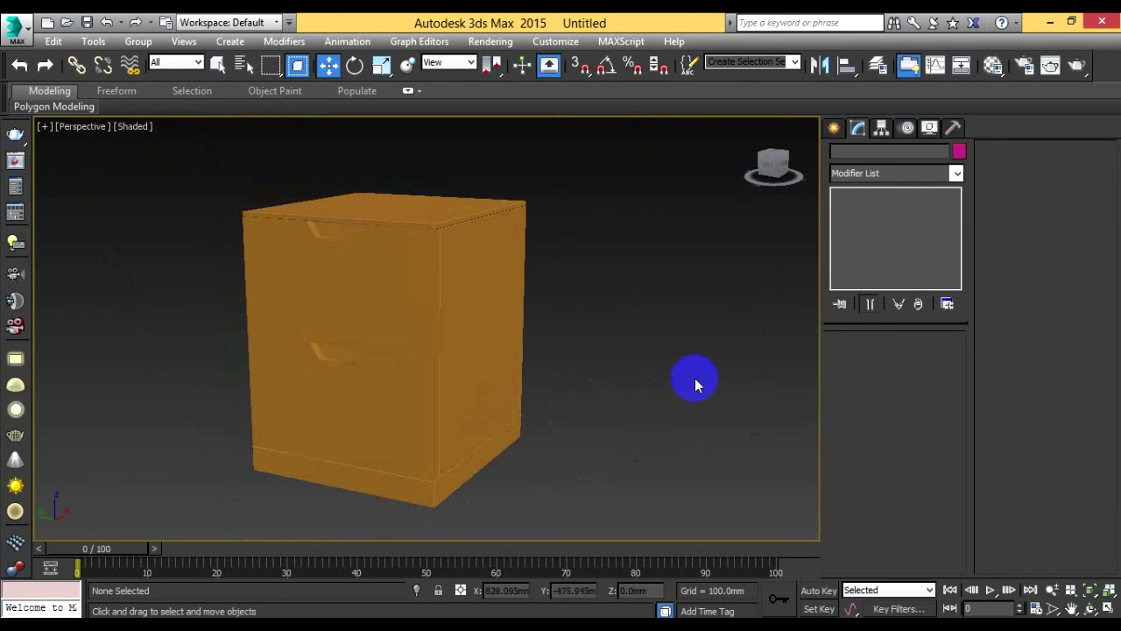
{"action": "mouse_move", "coordinate": [588, 393]}
{"action": "middle_mouse_down"}
{"action": "mouse_move", "coordinate": [599, 383]}
{"action": "mouse_move", "coordinate": [627, 408]}
{"action": "mouse_move", "coordinate": [596, 420]}
{"action": "middle_mouse_up"}
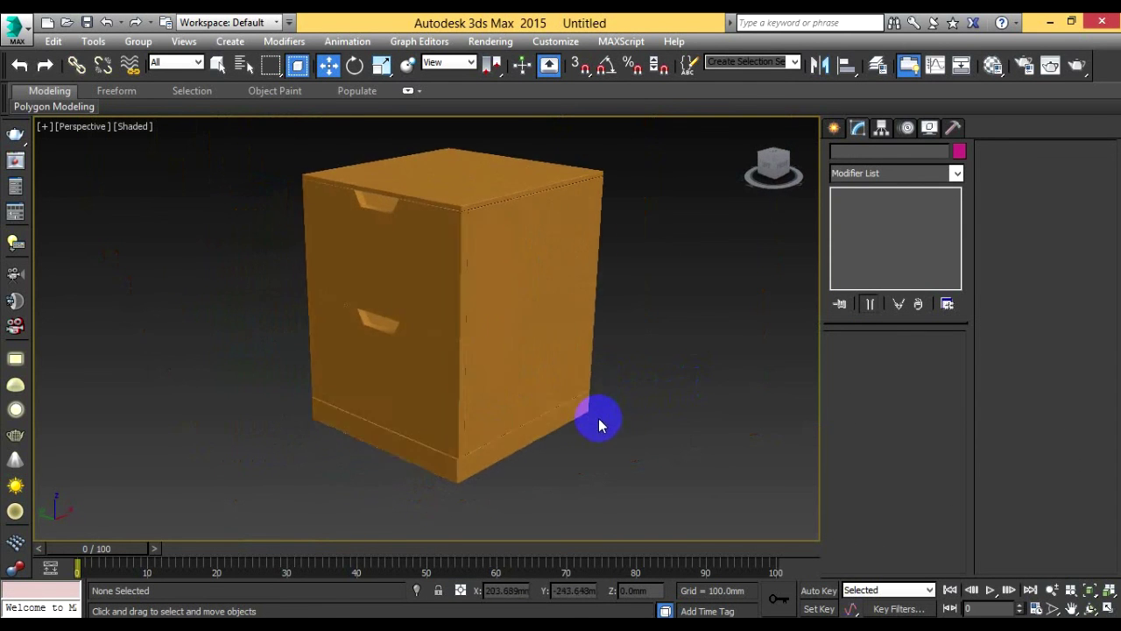
{"action": "left_click", "coordinate": [403, 276]}
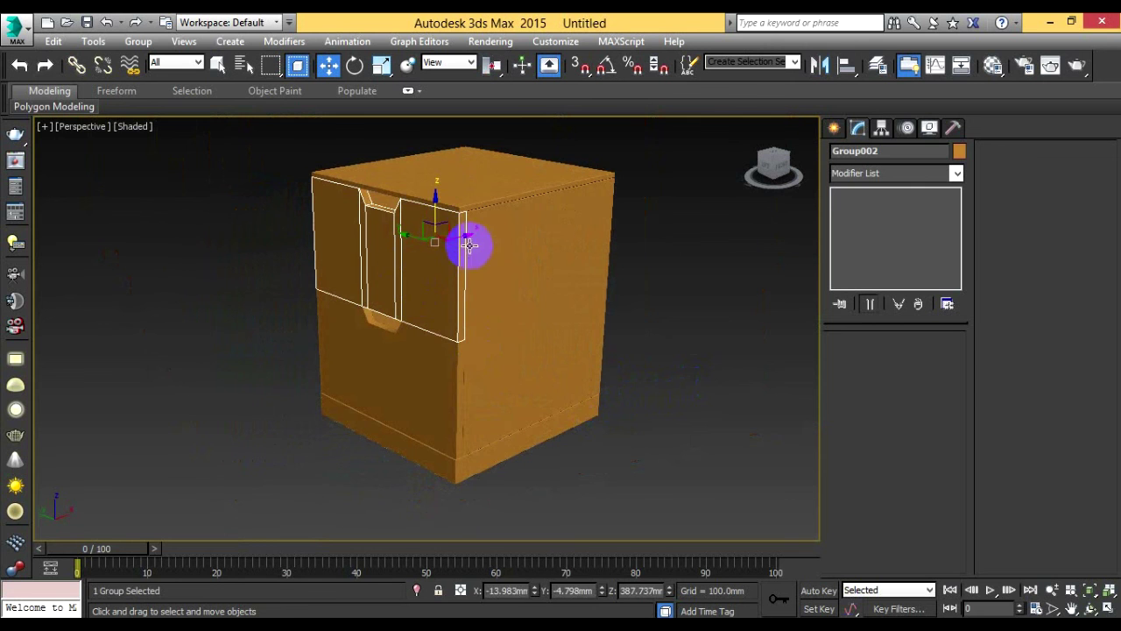
{"action": "left_click_drag", "start_coordinate": [462, 237], "coordinate": [420, 242]}
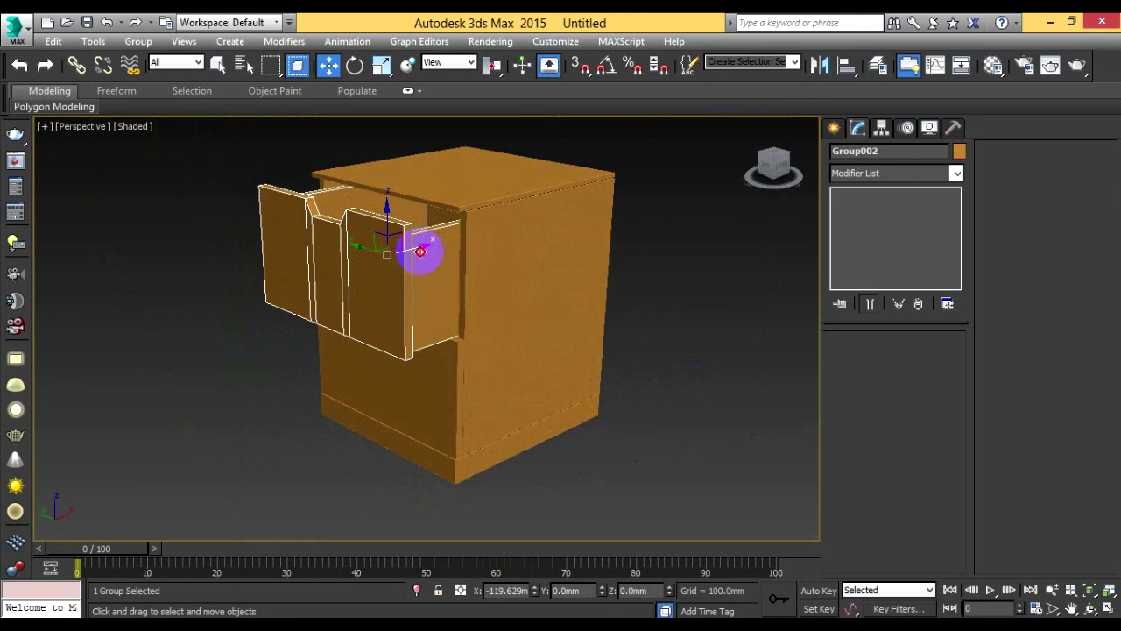
Step: Pull the lower drawer group, Group001, slightly open along X
{"action": "left_click", "coordinate": [455, 403]}
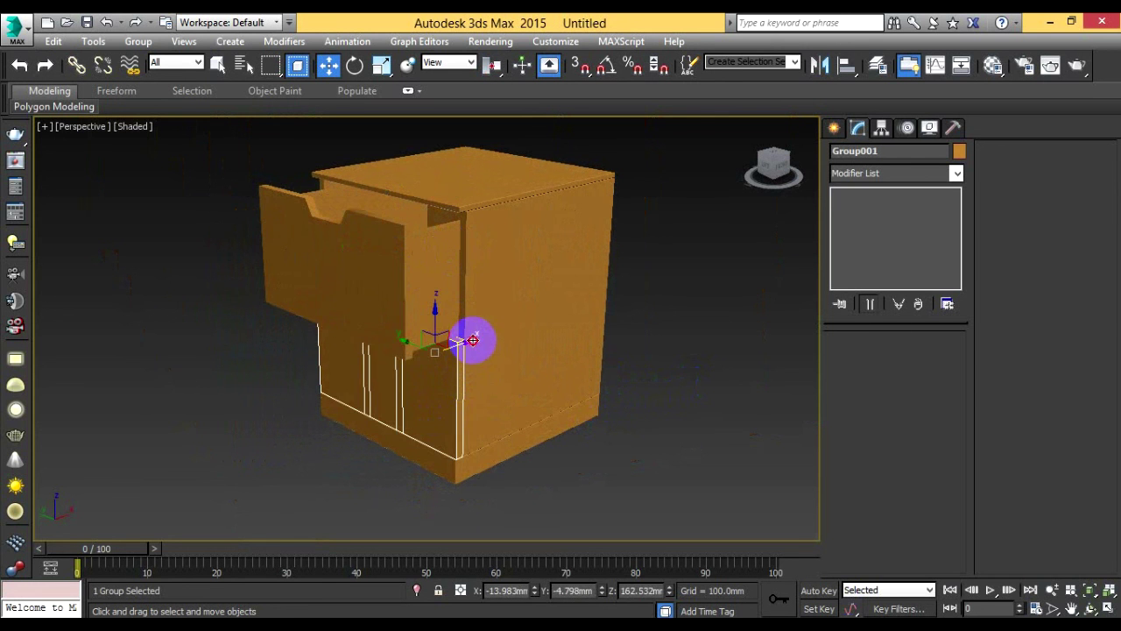
{"action": "left_click_drag", "start_coordinate": [472, 339], "coordinate": [454, 344]}
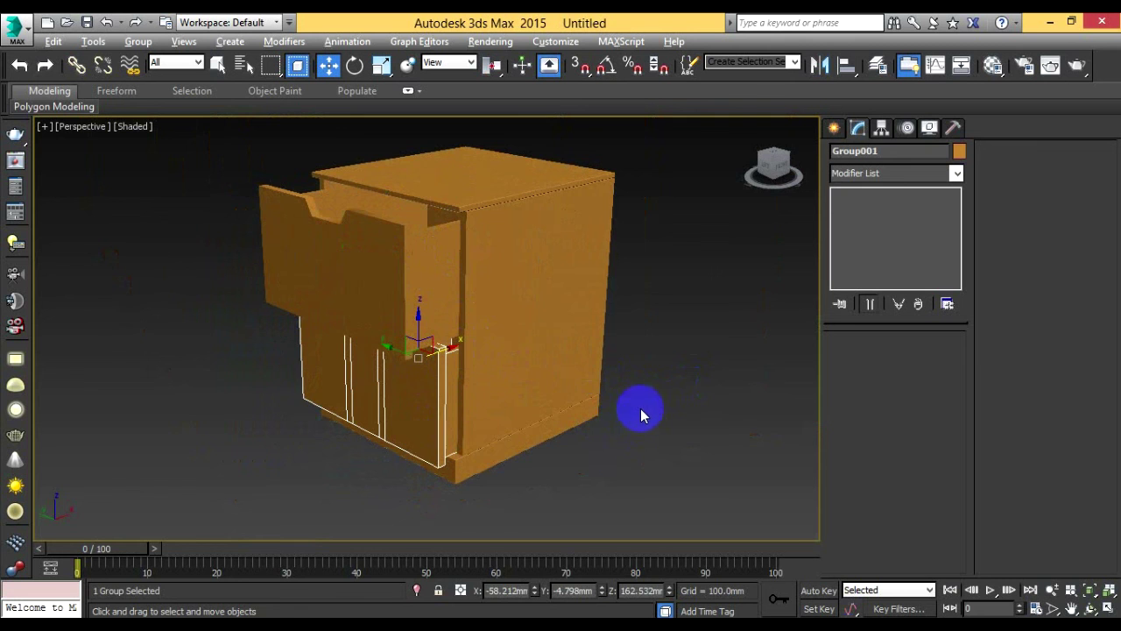
{"action": "middle_click_drag", "start_coordinate": [640, 408], "coordinate": [608, 430], "text": "alt"}
{"action": "left_click", "coordinate": [708, 351]}
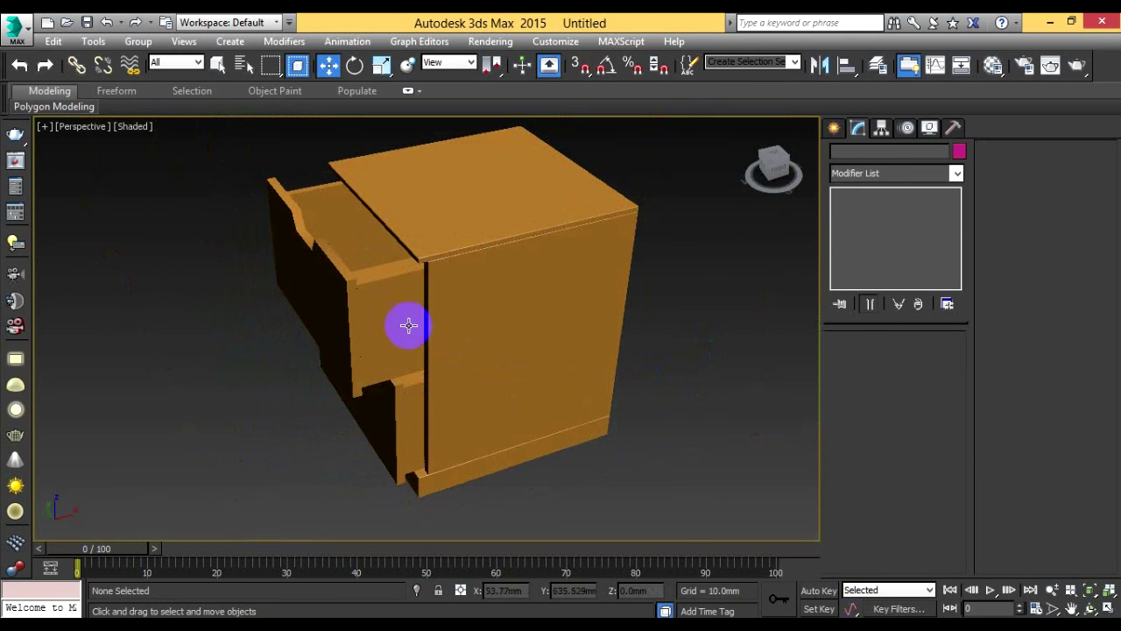